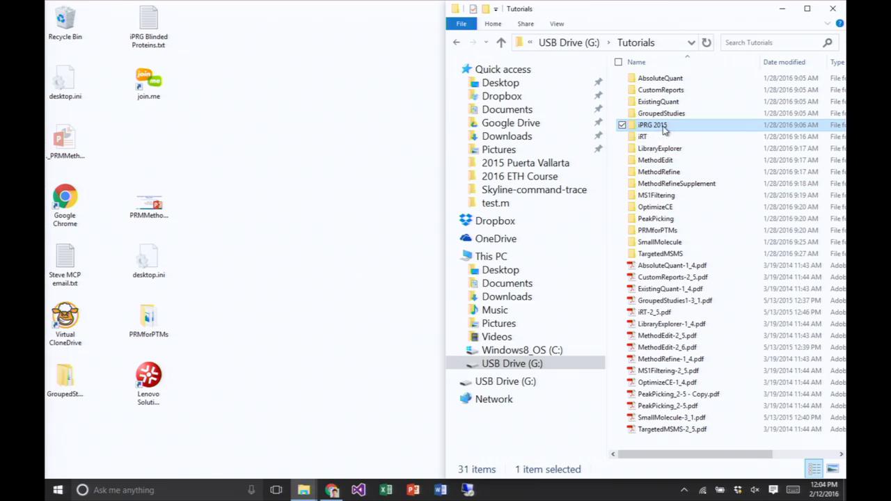
- Copy the iPRG 2015 folder from the USB drive's Tutorials folder to the desktop, and open the source folder
{"action": "left_click_drag", "start_coordinate": [663, 130], "coordinate": [340, 235]}
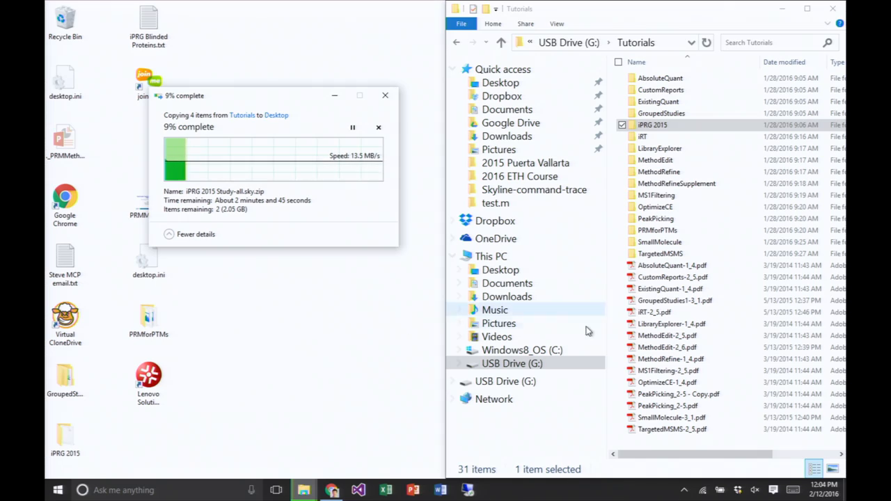
{"action": "double_click", "coordinate": [658, 128]}
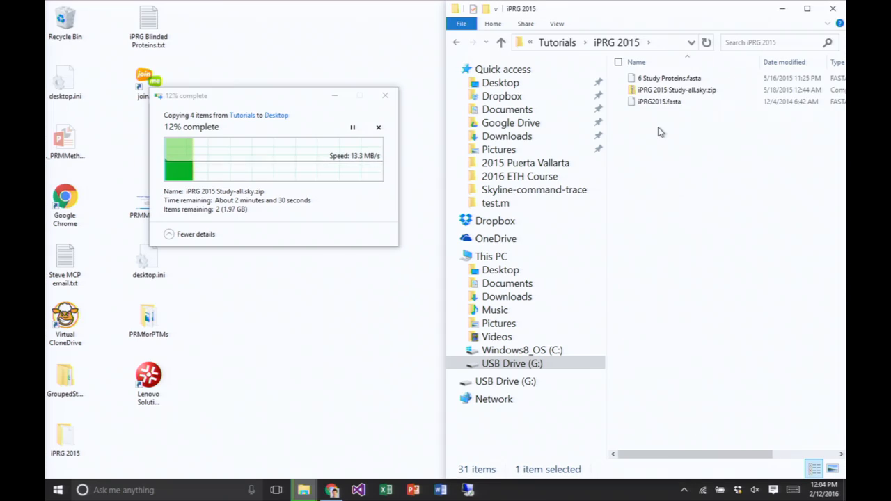
- View 6 Study Proteins.fasta in Notepad++, close the file and minimize the editor
{"action": "left_click", "coordinate": [690, 79]}
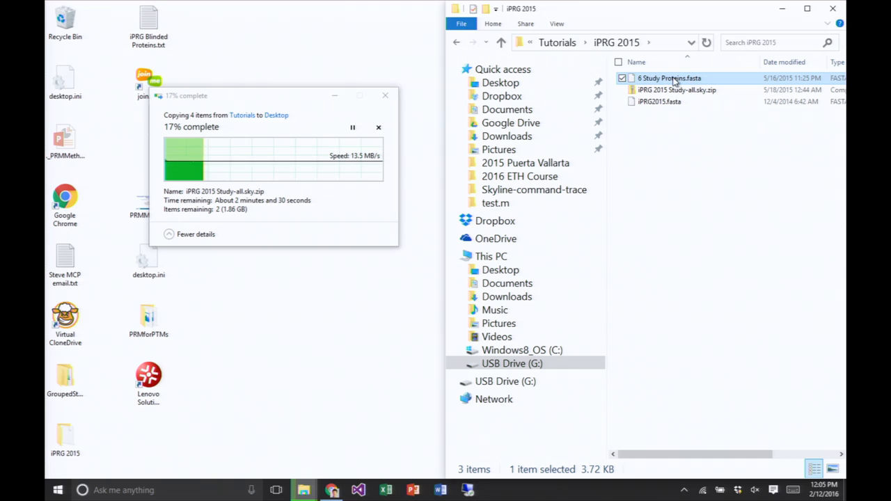
{"action": "right_click", "coordinate": [672, 78]}
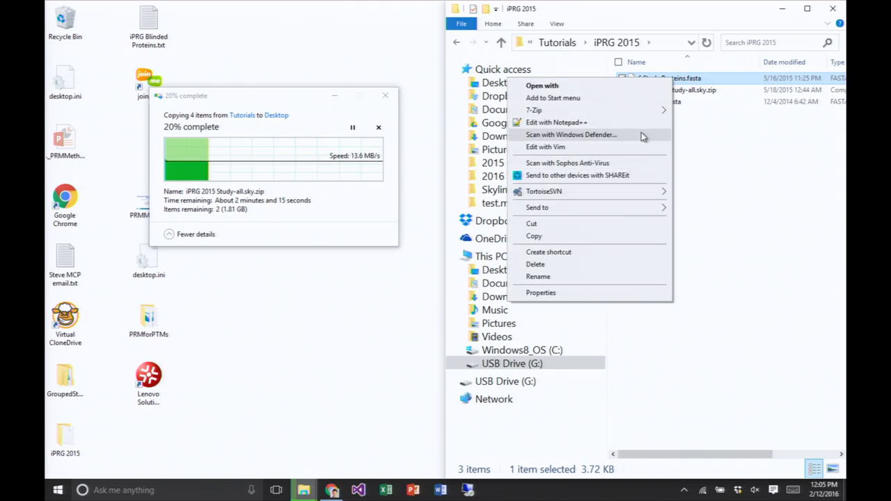
{"action": "left_click", "coordinate": [640, 126]}
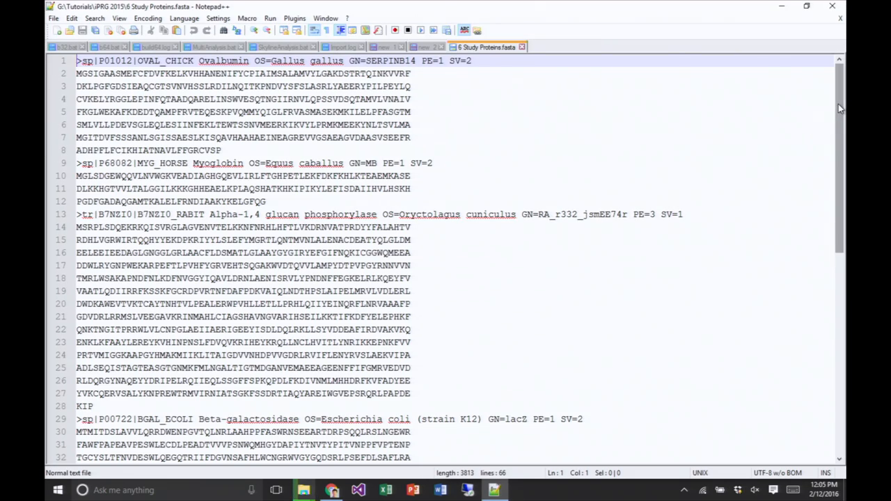
{"action": "mouse_move", "coordinate": [838, 104]}
{"action": "left_mouse_down"}
{"action": "mouse_move", "coordinate": [836, 313]}
{"action": "mouse_move", "coordinate": [844, 101]}
{"action": "left_mouse_up"}
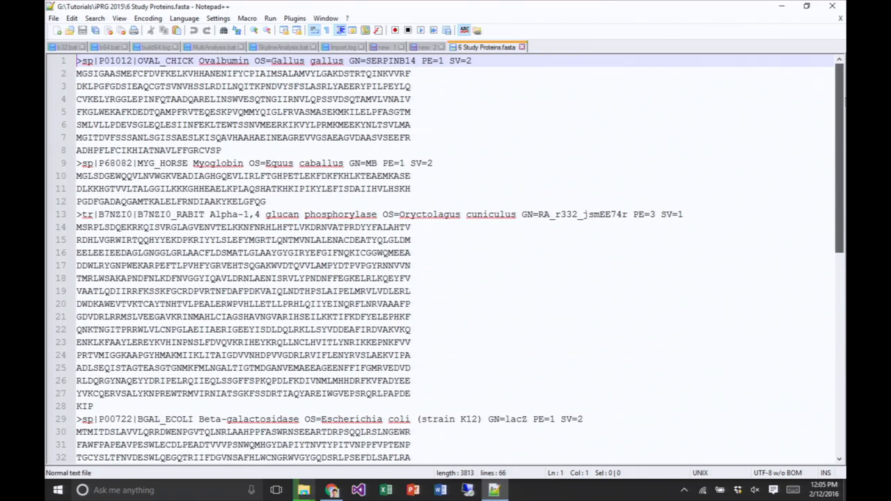
{"action": "left_click", "coordinate": [523, 47]}
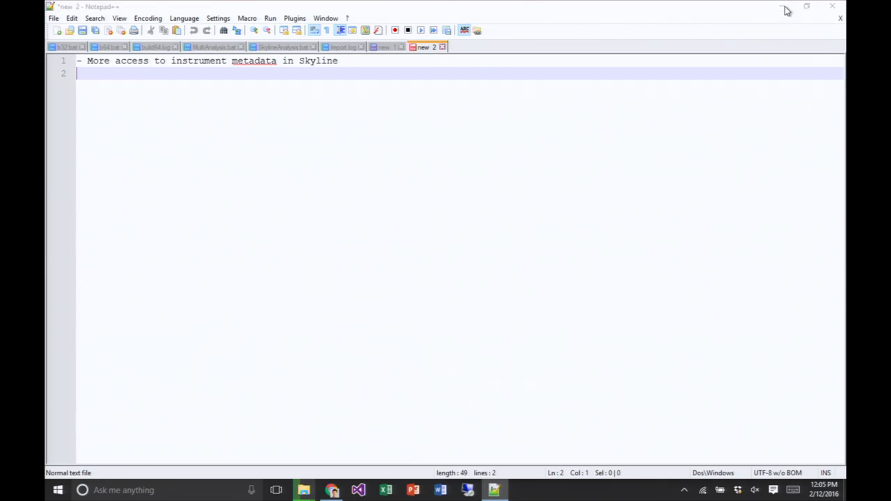
{"action": "left_click", "coordinate": [784, 8]}
- View the protein sequences in iPRG2015.fasta in Notepad++ and close the editor
{"action": "left_click", "coordinate": [655, 103]}
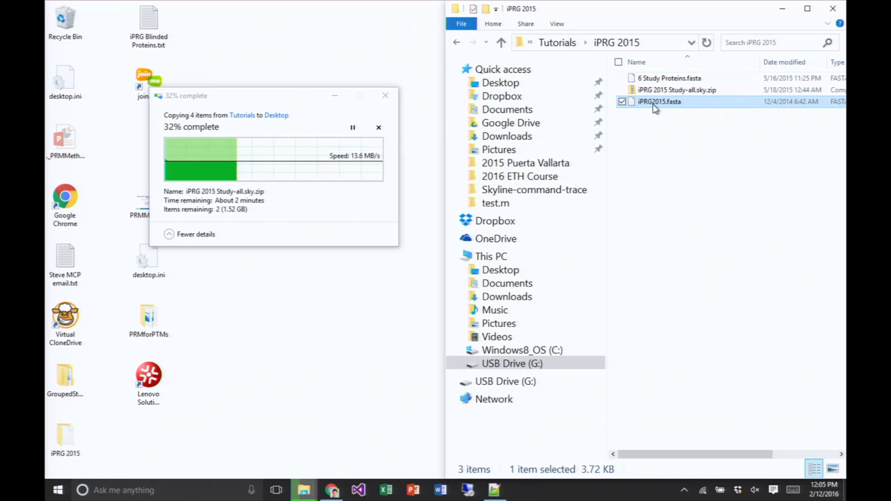
{"action": "right_click", "coordinate": [653, 104]}
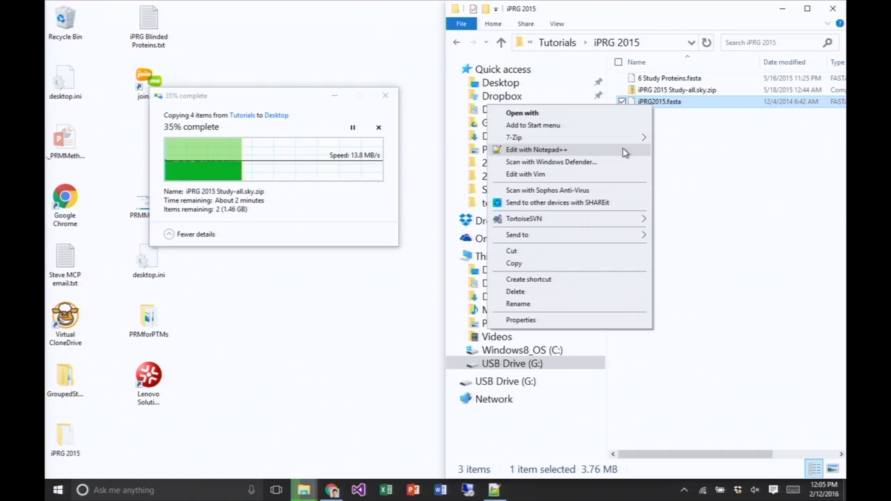
{"action": "left_click", "coordinate": [622, 151]}
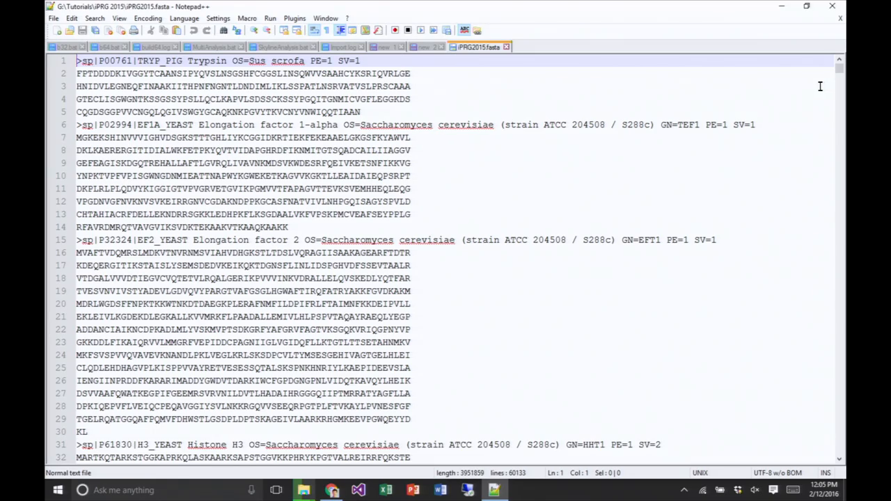
{"action": "mouse_move", "coordinate": [840, 69]}
{"action": "left_mouse_down"}
{"action": "mouse_move", "coordinate": [839, 450]}
{"action": "mouse_move", "coordinate": [840, 56]}
{"action": "left_mouse_up"}
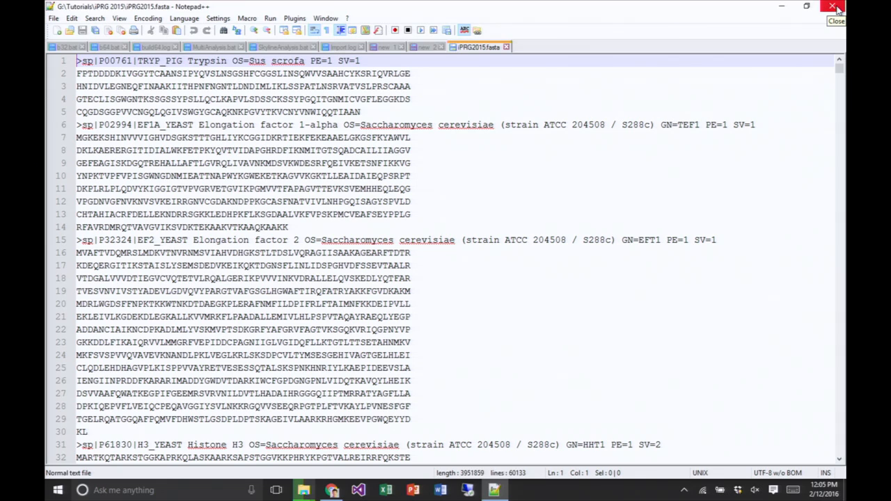
{"action": "left_click", "coordinate": [837, 19]}
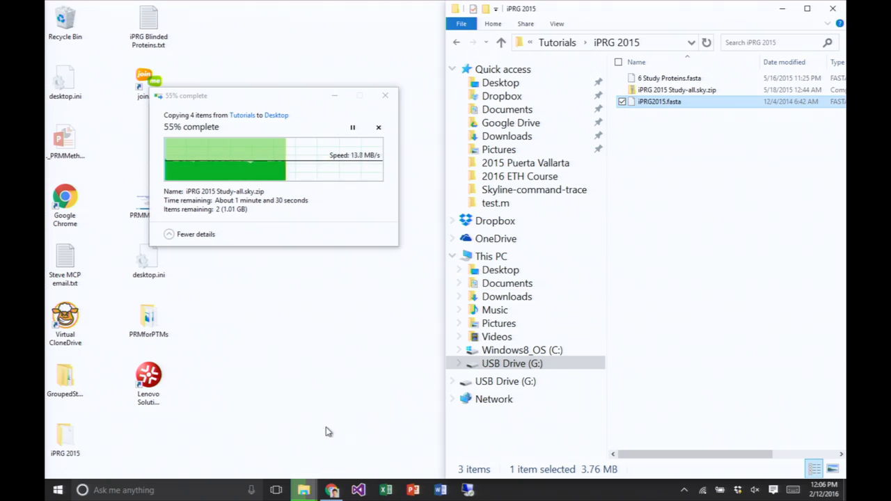
- Find and launch the Skyline desktop app, and maximize its window
{"action": "left_click", "coordinate": [62, 495]}
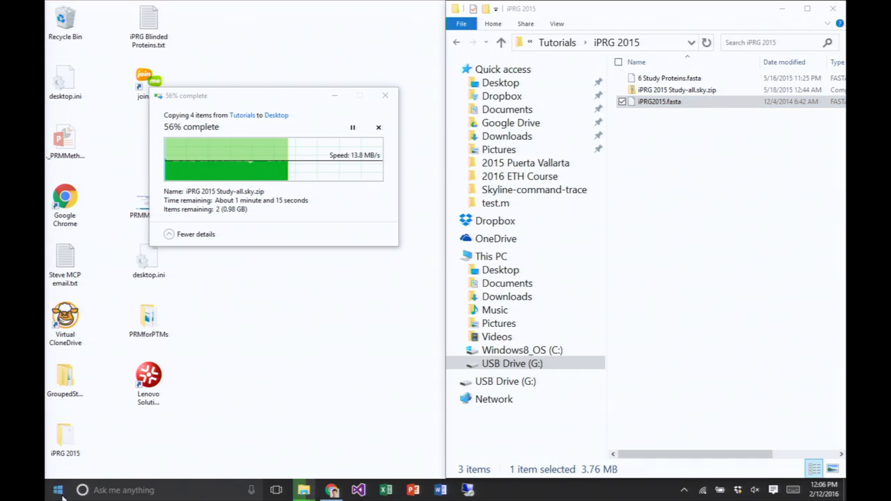
{"action": "type", "text": "sky"}
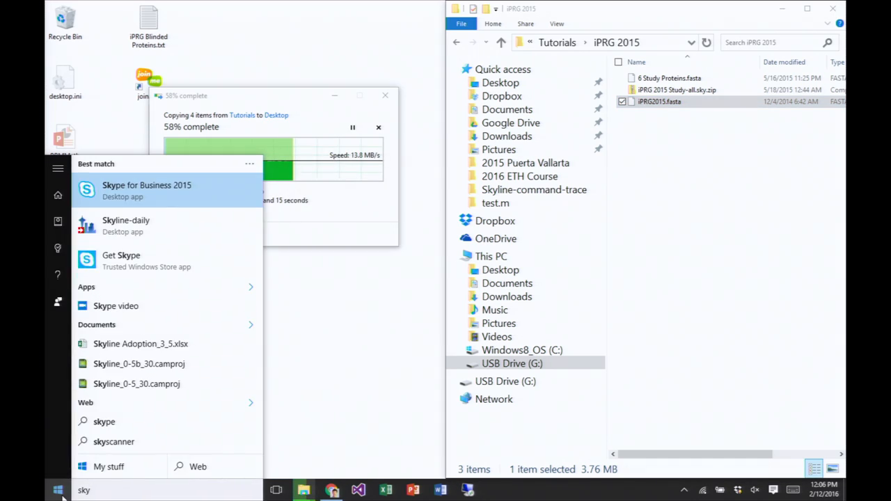
{"action": "type", "text": "l"}
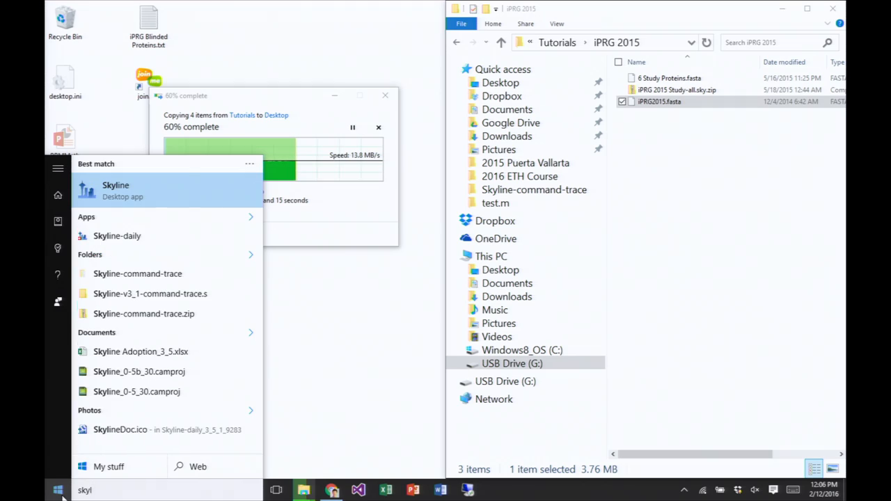
{"action": "left_click", "coordinate": [61, 493]}
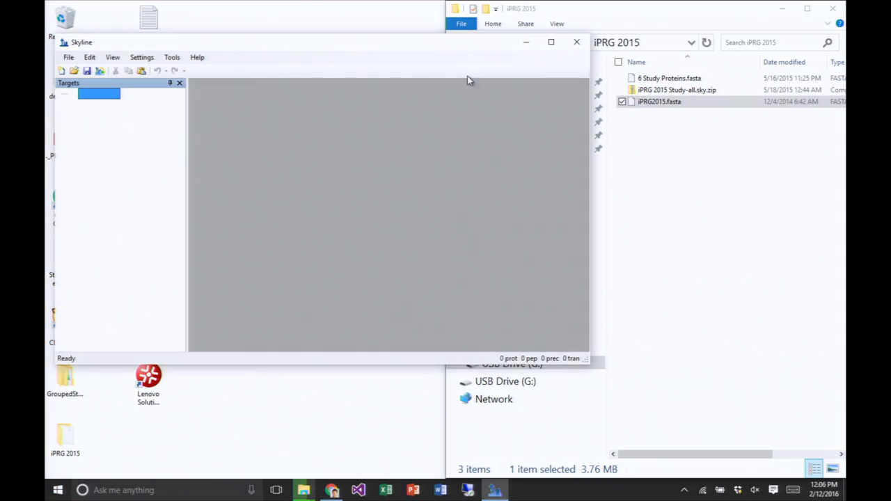
{"action": "double_click", "coordinate": [400, 44]}
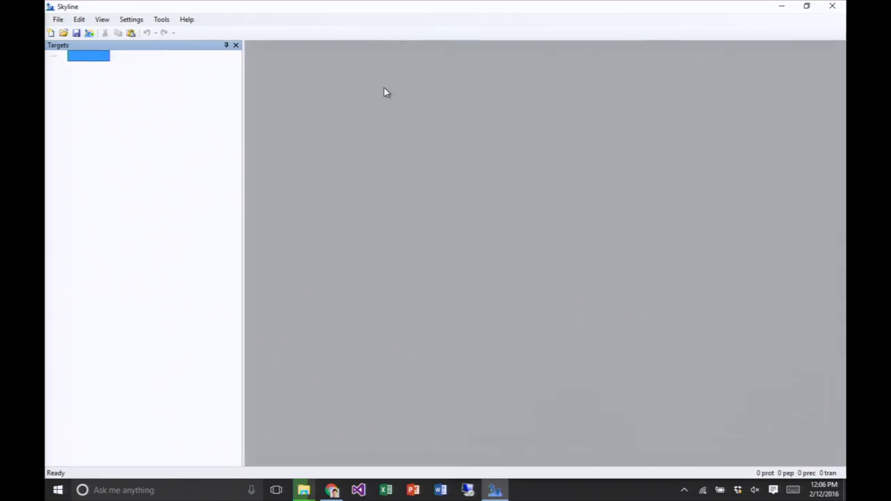
- Check the copy progress and browse the USB drive's Tutorials folder in File Explorer to the iPRG 2015 folder
{"action": "key", "text": "alt+Tab"}
{"action": "key", "text": "alt+Tab"}
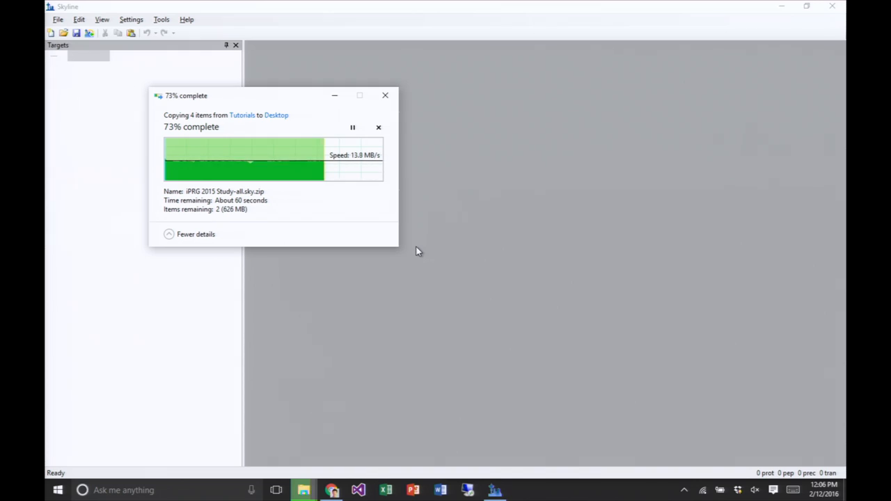
{"action": "mouse_move", "coordinate": [295, 494]}
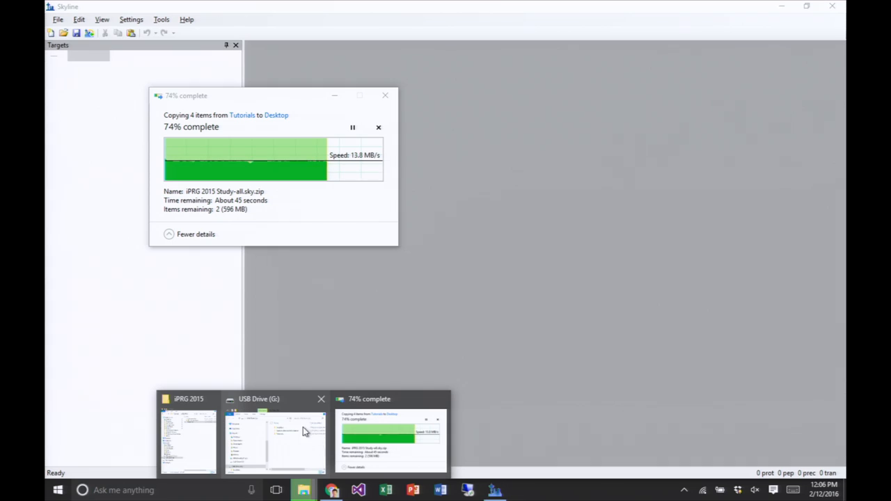
{"action": "left_click", "coordinate": [308, 402]}
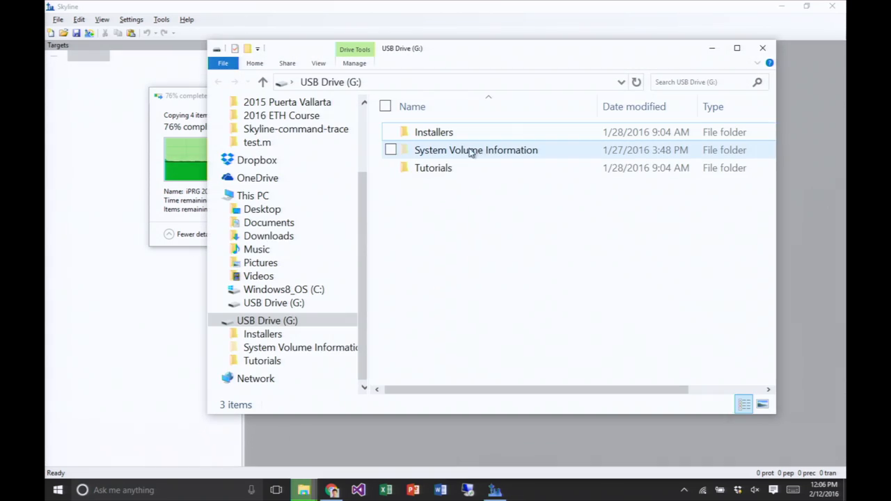
{"action": "left_click", "coordinate": [424, 169]}
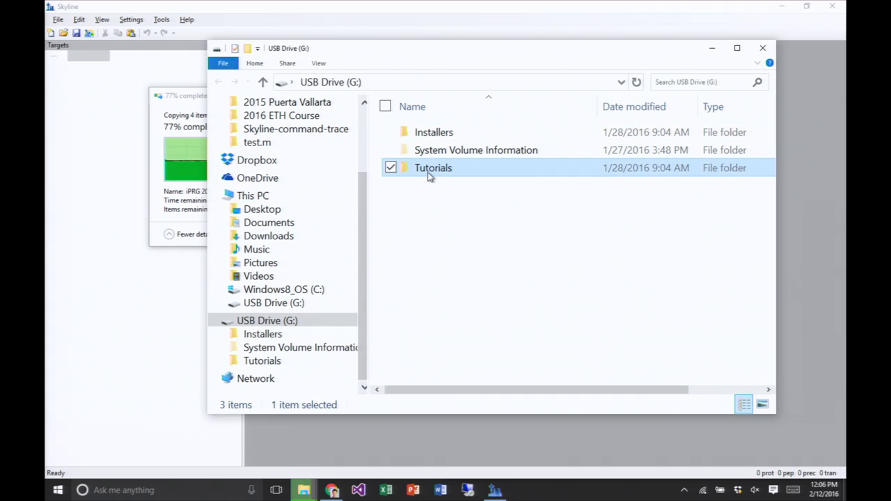
{"action": "double_click", "coordinate": [428, 170]}
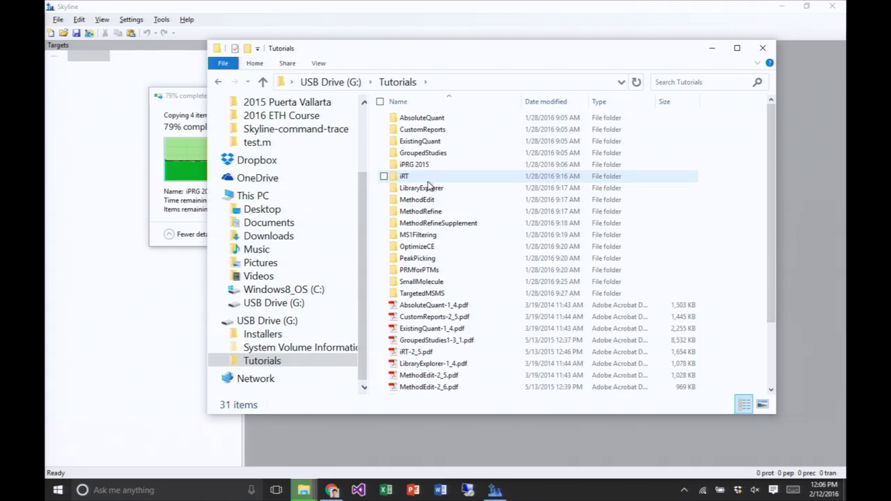
{"action": "double_click", "coordinate": [431, 237]}
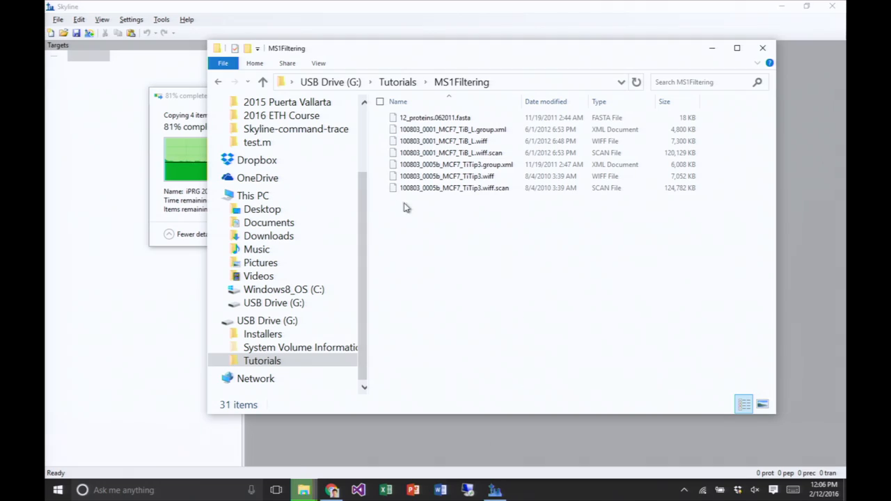
{"action": "left_click", "coordinate": [219, 81]}
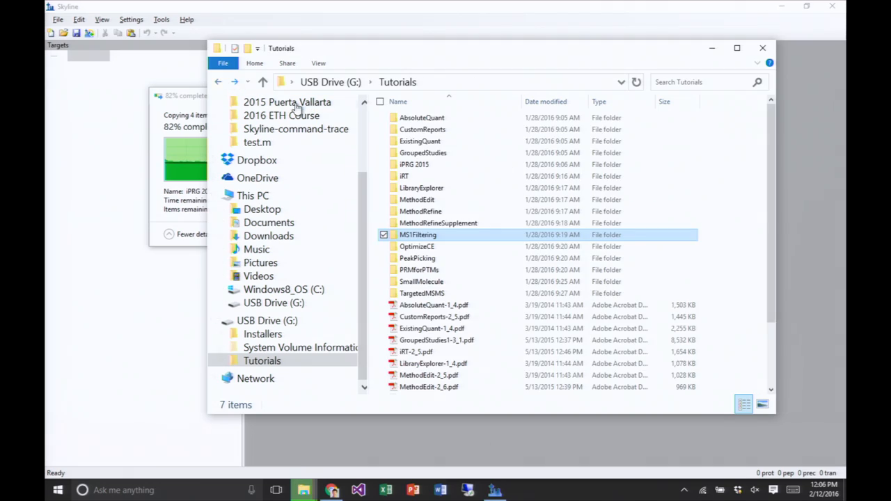
{"action": "double_click", "coordinate": [414, 165]}
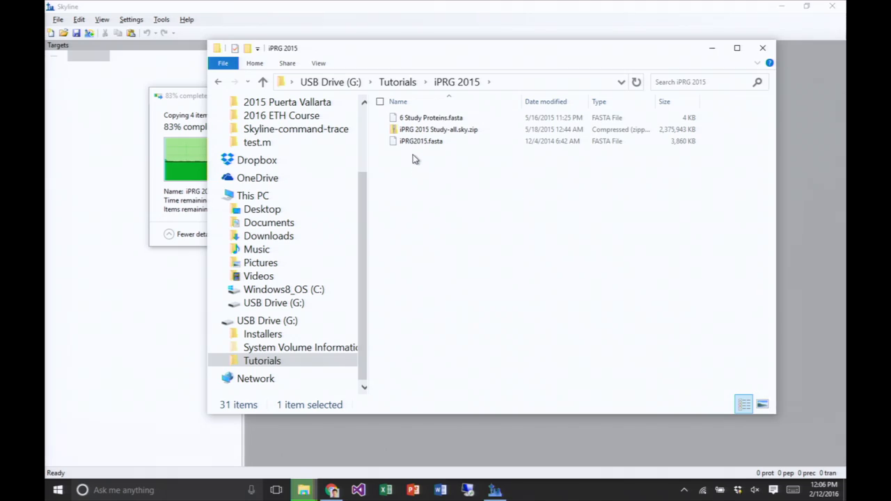
- Examine the .blib, .sky and .skyd files inside iPRG 2015 Study-all.sky.zip, and minimize the File Explorer window
{"action": "left_click", "coordinate": [472, 135]}
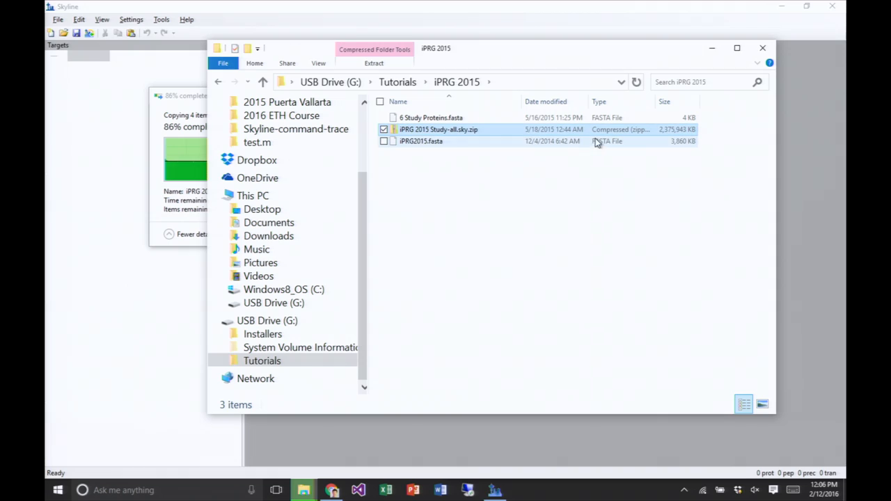
{"action": "right_click", "coordinate": [487, 130]}
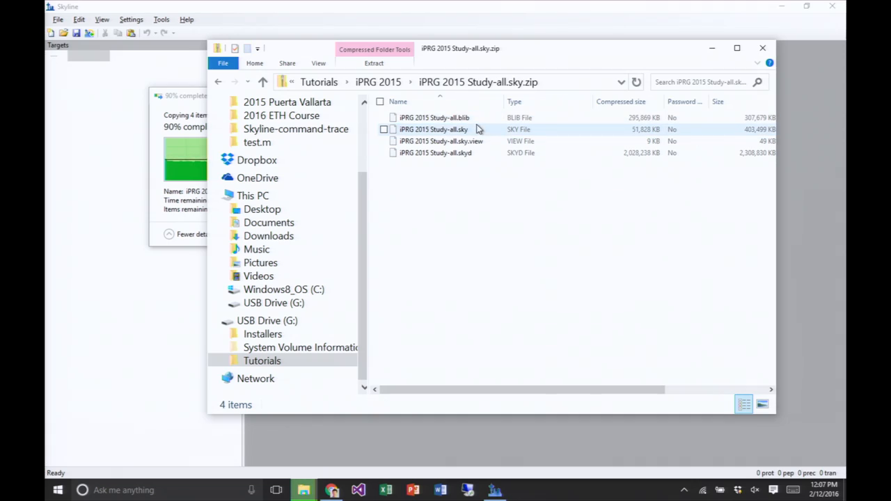
{"action": "left_click", "coordinate": [473, 122]}
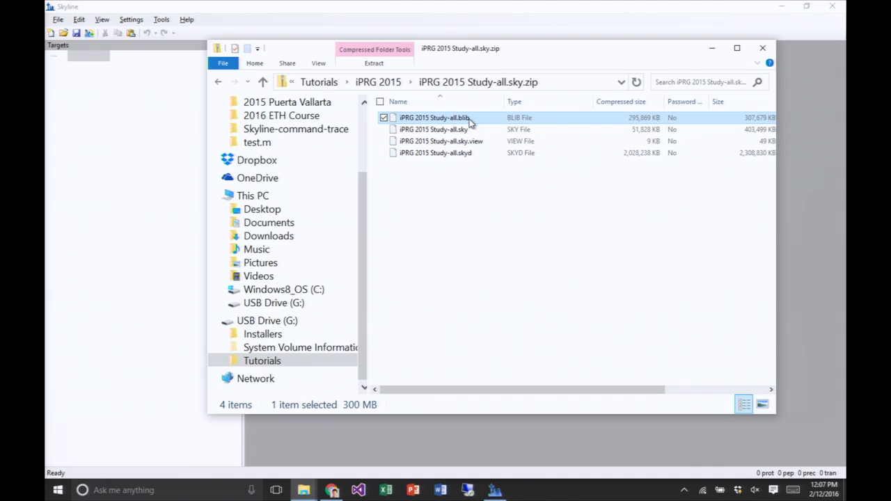
{"action": "left_click", "coordinate": [466, 132]}
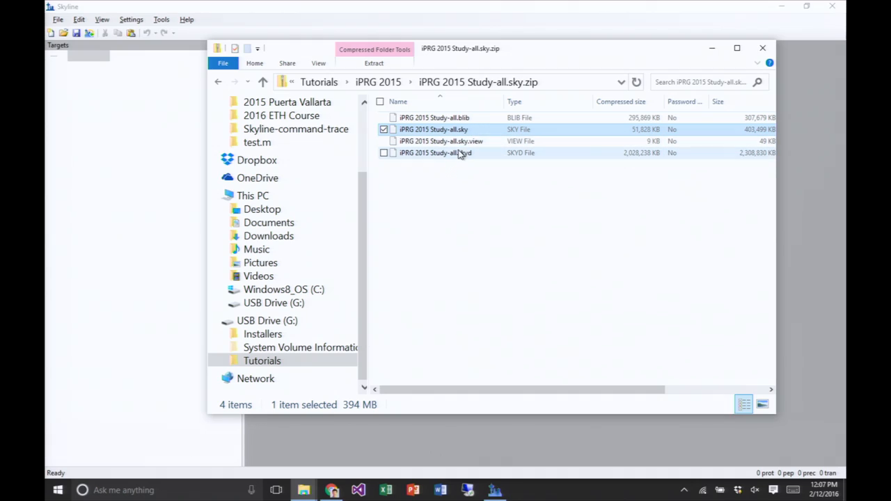
{"action": "left_click", "coordinate": [460, 154]}
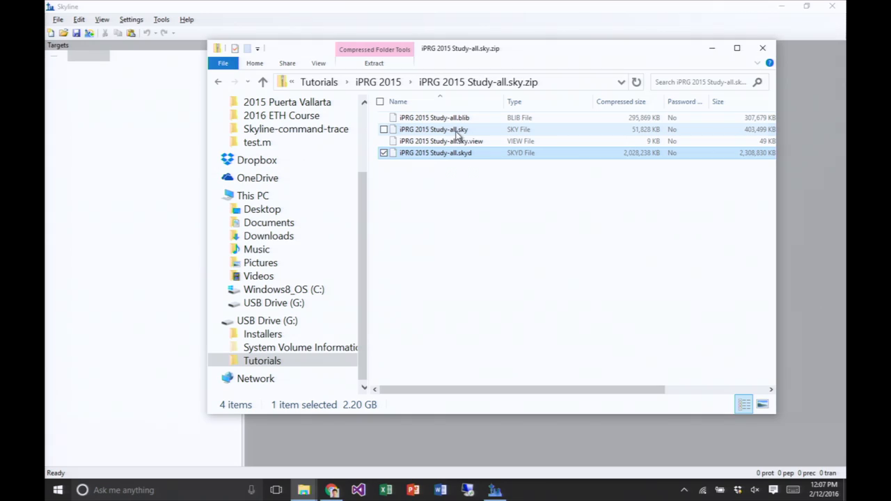
{"action": "left_click", "coordinate": [459, 130]}
{"action": "left_click", "coordinate": [464, 156]}
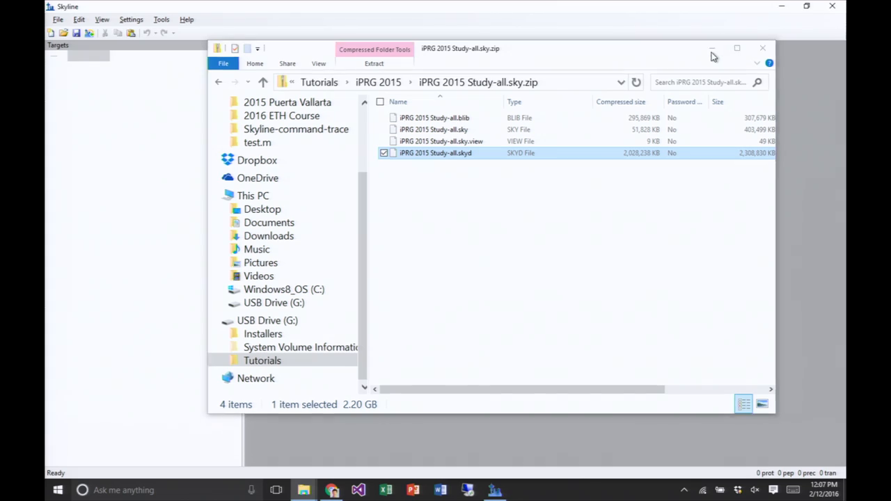
{"action": "left_click", "coordinate": [711, 50]}
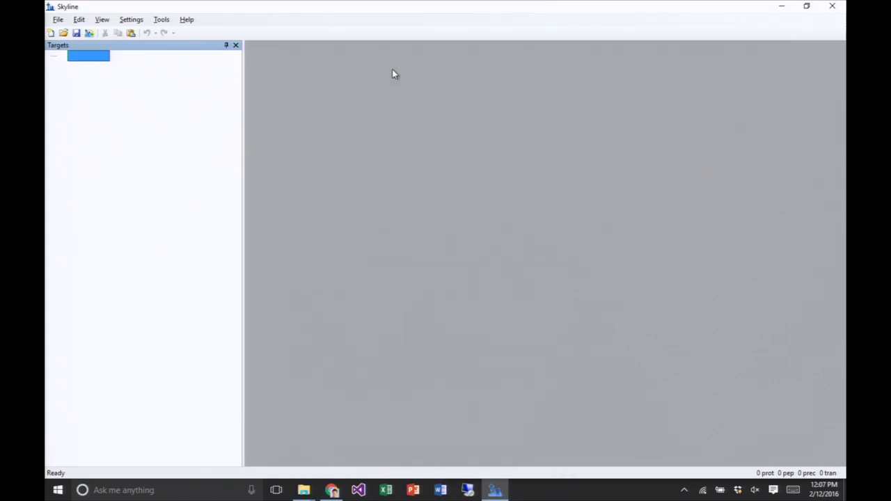
- Open iPRG 2015 Study-all.sky.zip in Skyline from the iPRG 2015 folder on the desktop
{"action": "left_click", "coordinate": [58, 20]}
{"action": "left_click", "coordinate": [82, 57]}
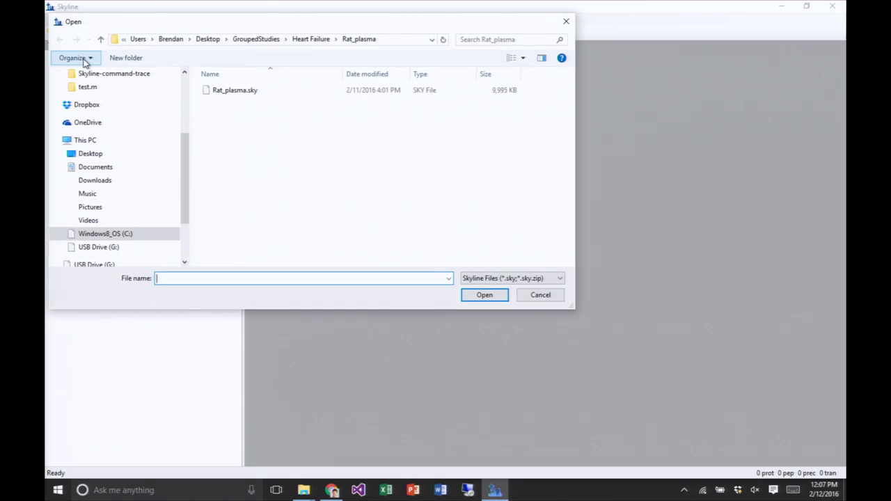
{"action": "left_click", "coordinate": [206, 42]}
{"action": "double_click", "coordinate": [229, 104]}
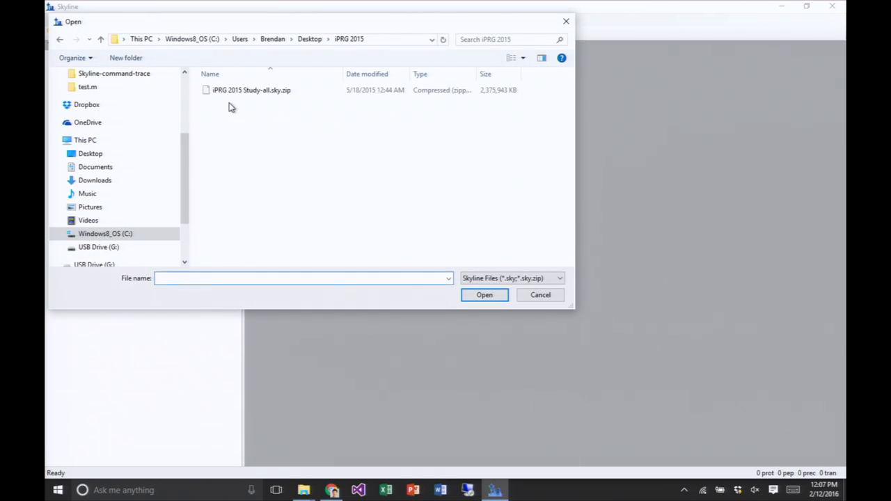
{"action": "left_click", "coordinate": [232, 98]}
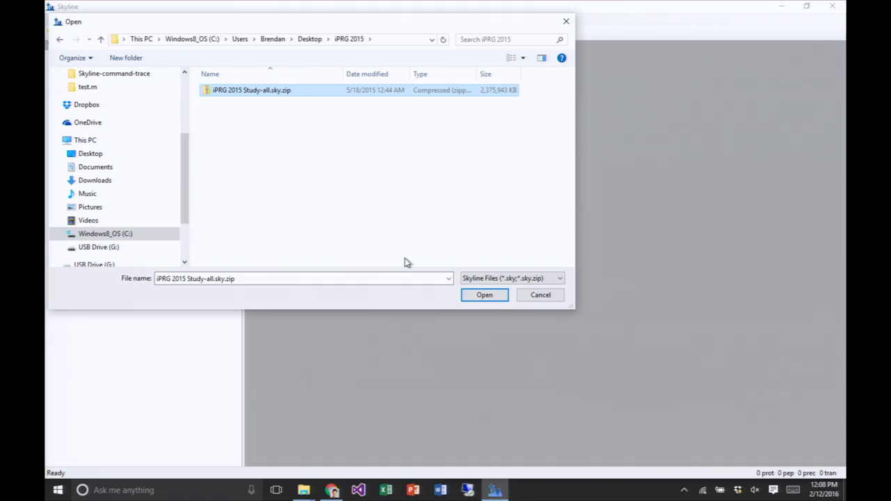
{"action": "left_click", "coordinate": [484, 295]}
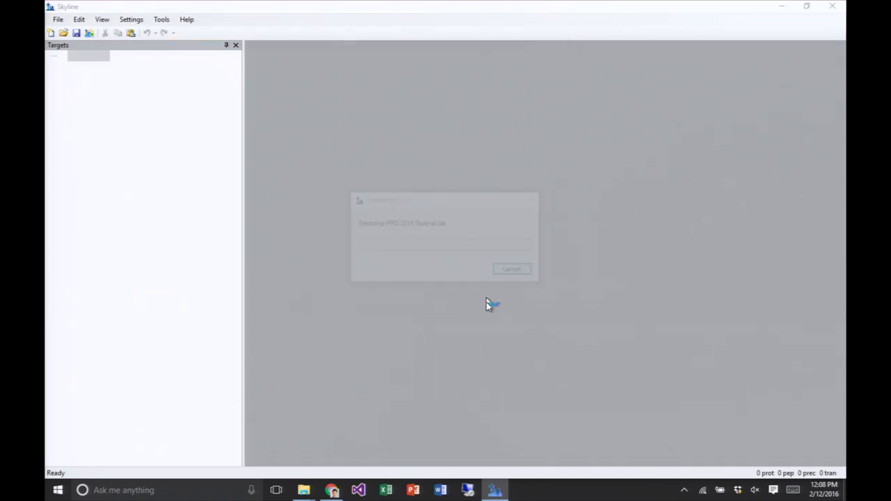
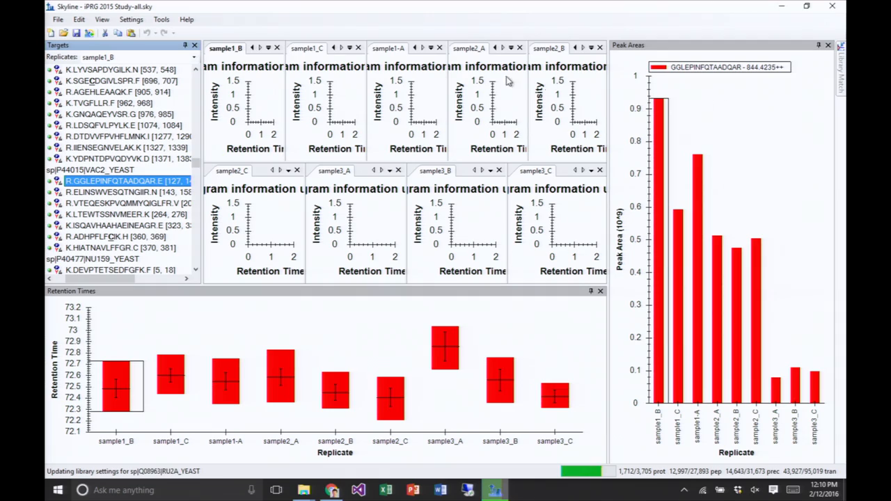
- Show all transitions in the graphs and enlarge the chromatogram area by shrinking the Retention Times graph's height
{"action": "left_click", "coordinate": [102, 19]}
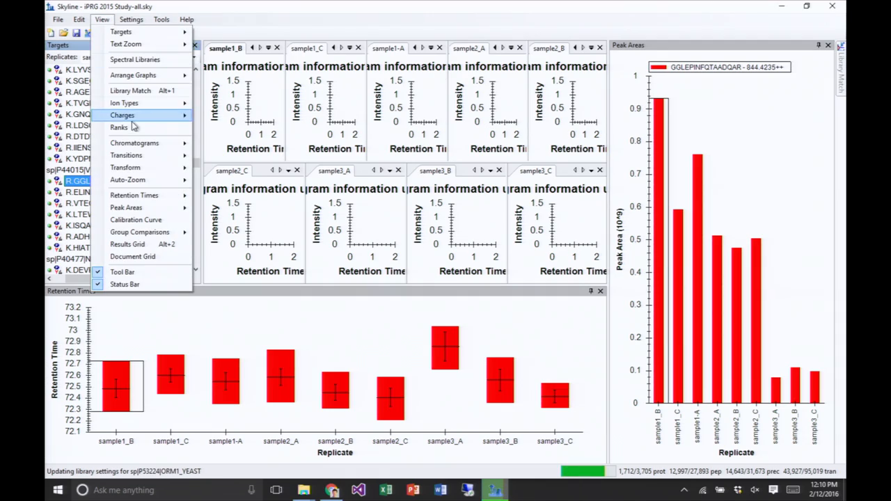
{"action": "mouse_move", "coordinate": [145, 156]}
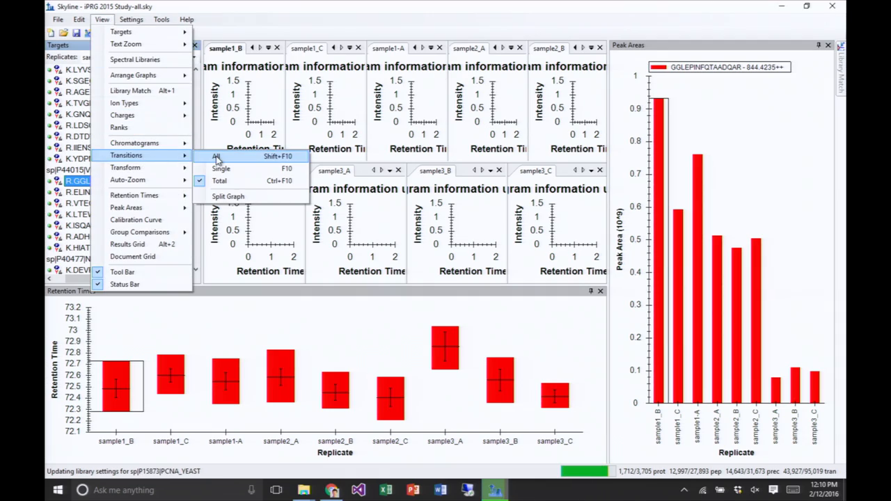
{"action": "left_click", "coordinate": [217, 157]}
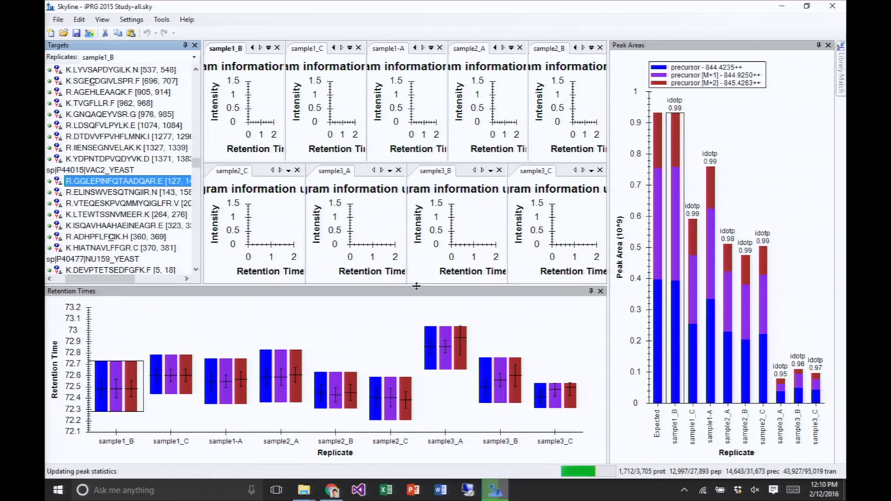
{"action": "left_click_drag", "start_coordinate": [416, 286], "coordinate": [415, 337]}
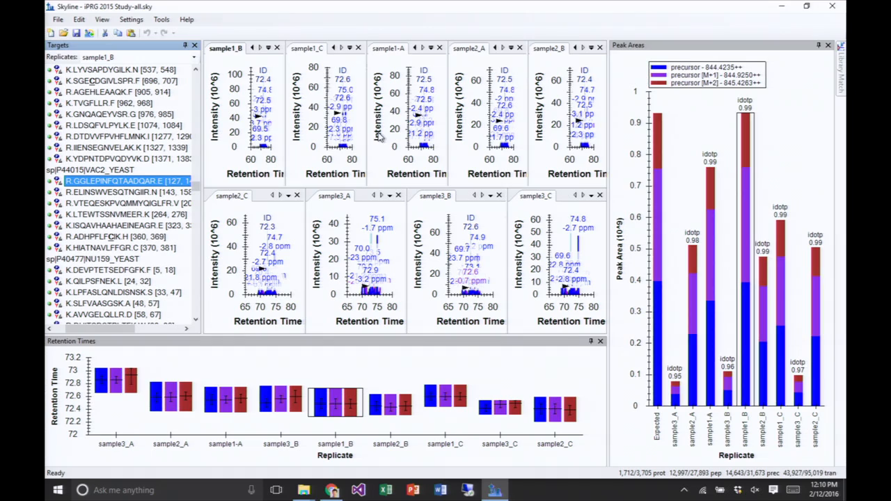
{"action": "left_click", "coordinate": [102, 20]}
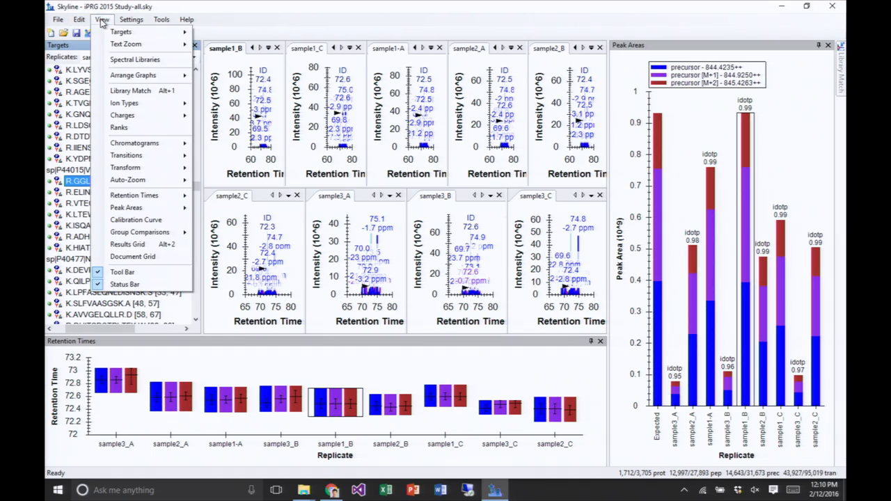
{"action": "mouse_move", "coordinate": [116, 78]}
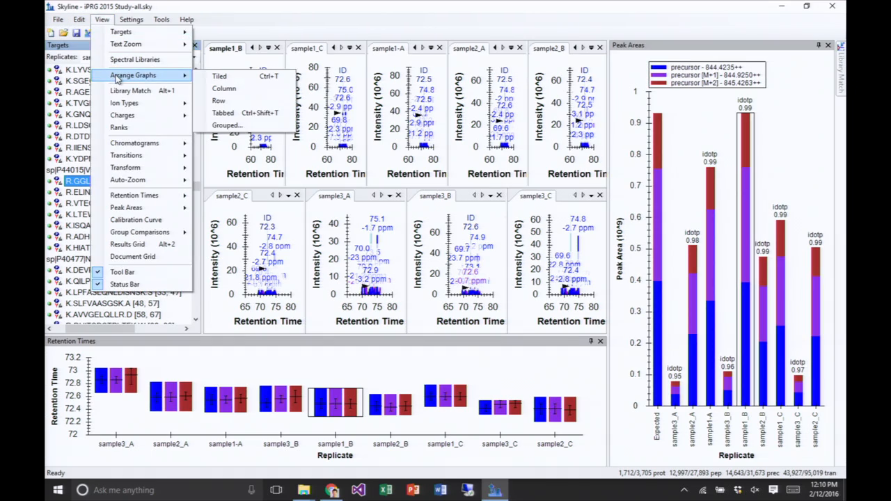
{"action": "left_click", "coordinate": [247, 132]}
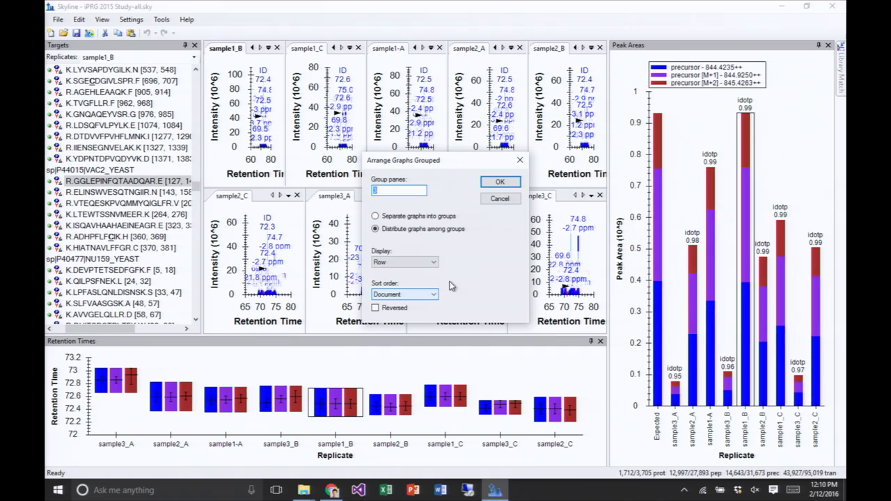
{"action": "left_click", "coordinate": [500, 198]}
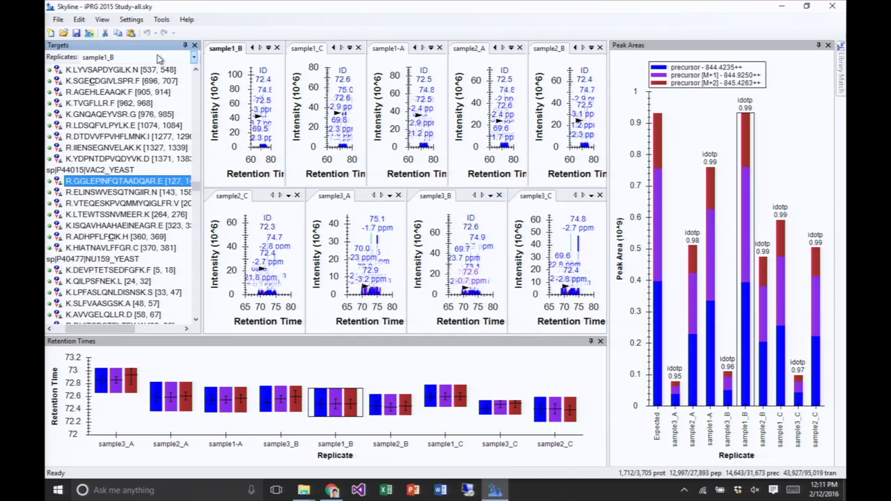
- Arrange the chromatograms in a row of 3 group panes with graphs distributed among groups in document order, and widen the chromatogram area
{"action": "left_click", "coordinate": [102, 19]}
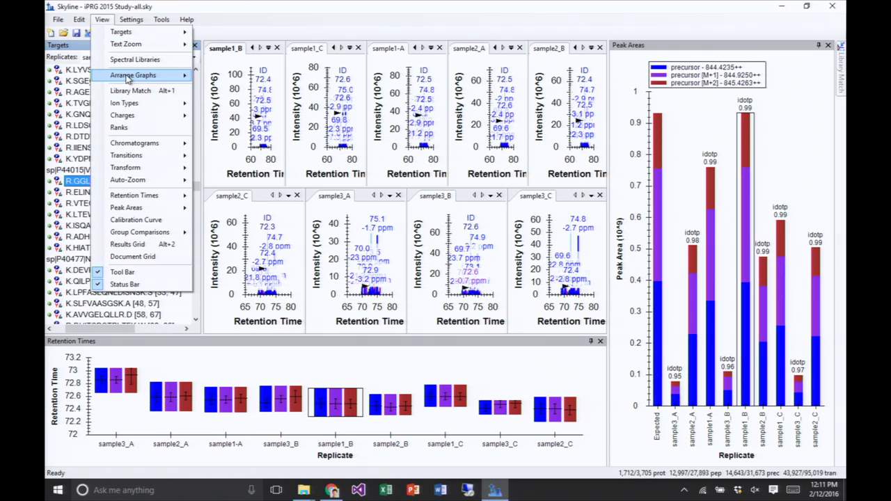
{"action": "mouse_move", "coordinate": [127, 78]}
{"action": "left_click", "coordinate": [237, 124]}
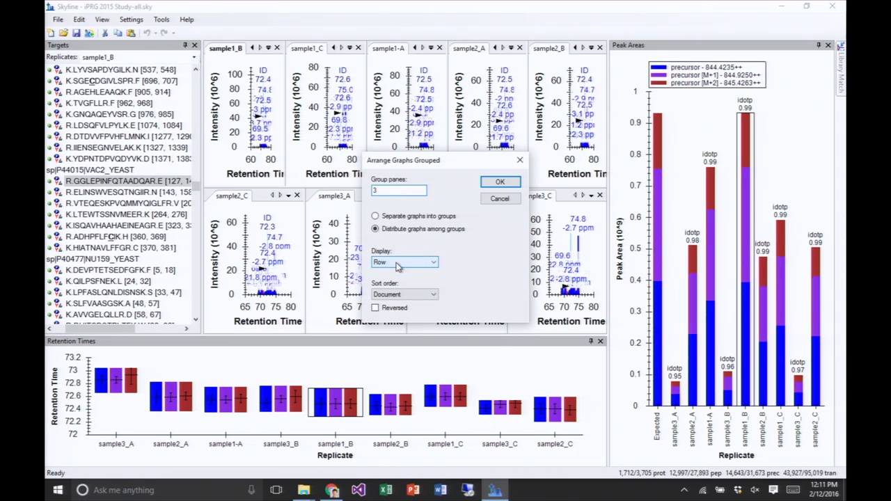
{"action": "left_click", "coordinate": [501, 183]}
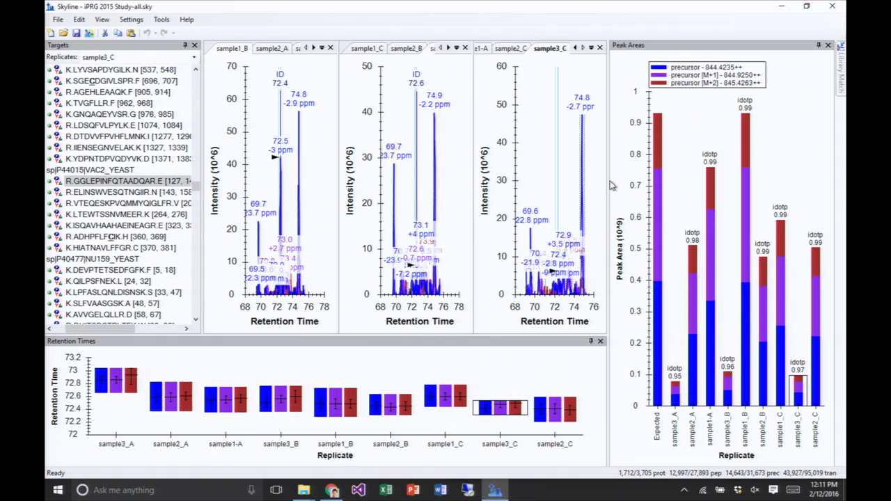
{"action": "left_click_drag", "start_coordinate": [608, 179], "coordinate": [673, 179]}
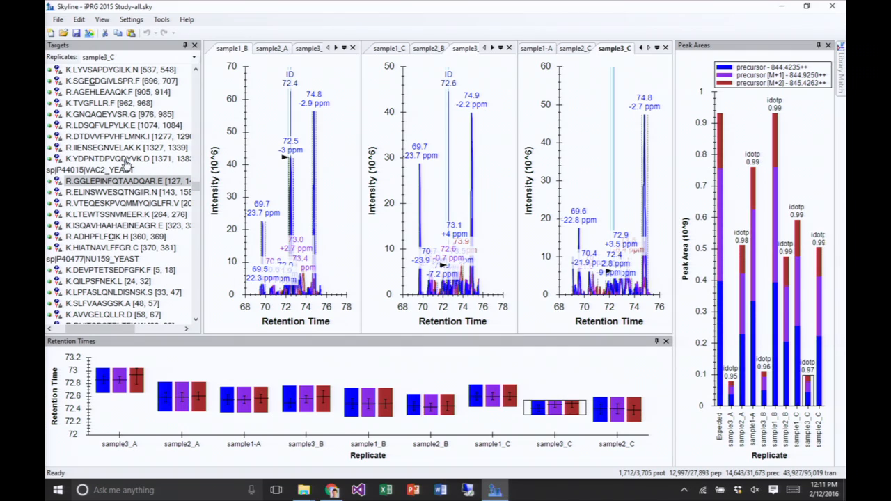
- Hide both the Aligned and the Matching peptide ID times in the chromatogram graphs
{"action": "left_click", "coordinate": [197, 185]}
{"action": "left_click_drag", "start_coordinate": [196, 185], "coordinate": [195, 116]}
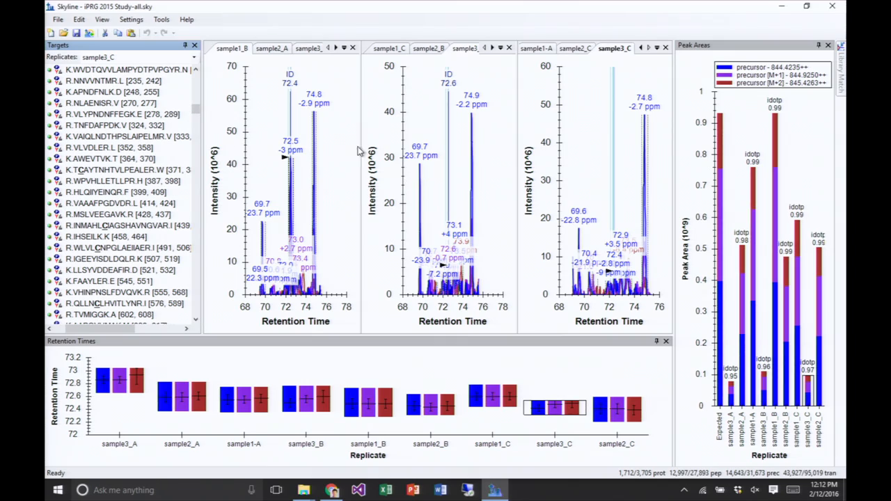
{"action": "right_click", "coordinate": [264, 98]}
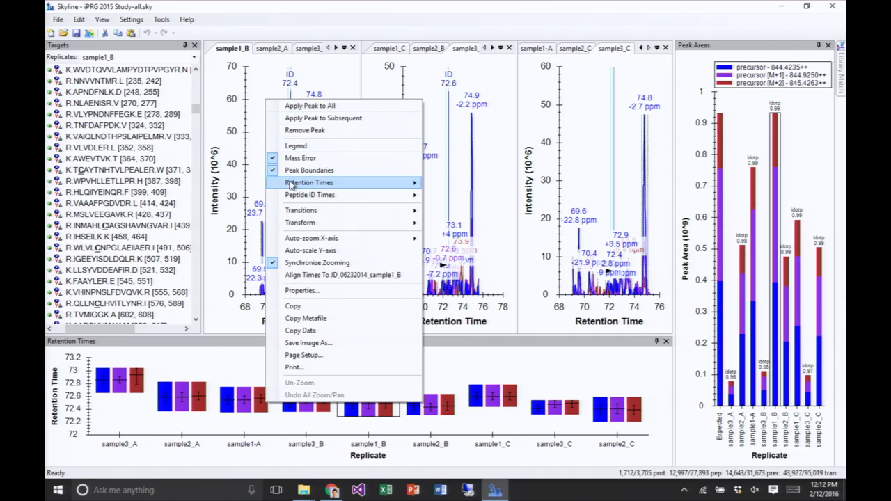
{"action": "mouse_move", "coordinate": [294, 199]}
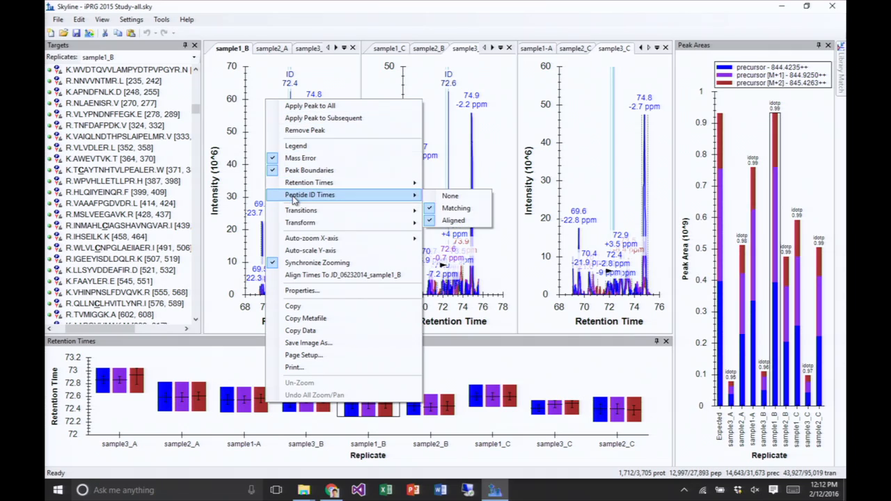
{"action": "left_click", "coordinate": [459, 220]}
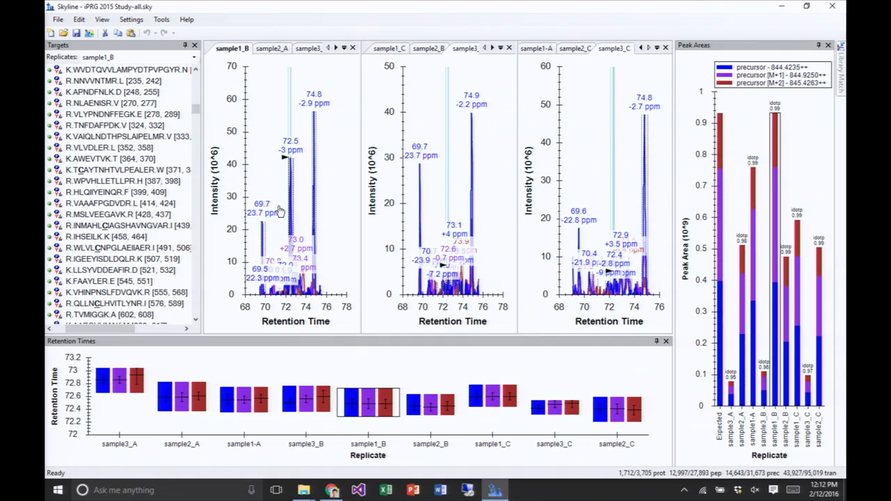
{"action": "right_click", "coordinate": [264, 110]}
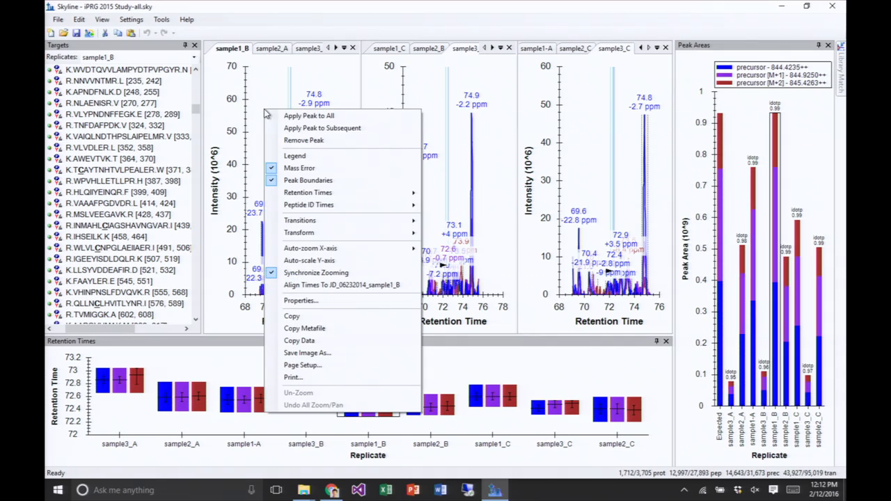
{"action": "mouse_move", "coordinate": [304, 206]}
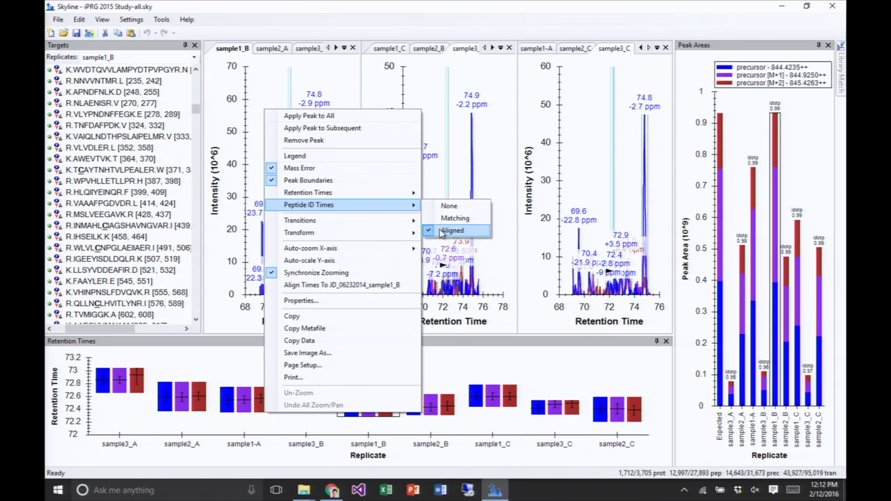
{"action": "left_click", "coordinate": [441, 232]}
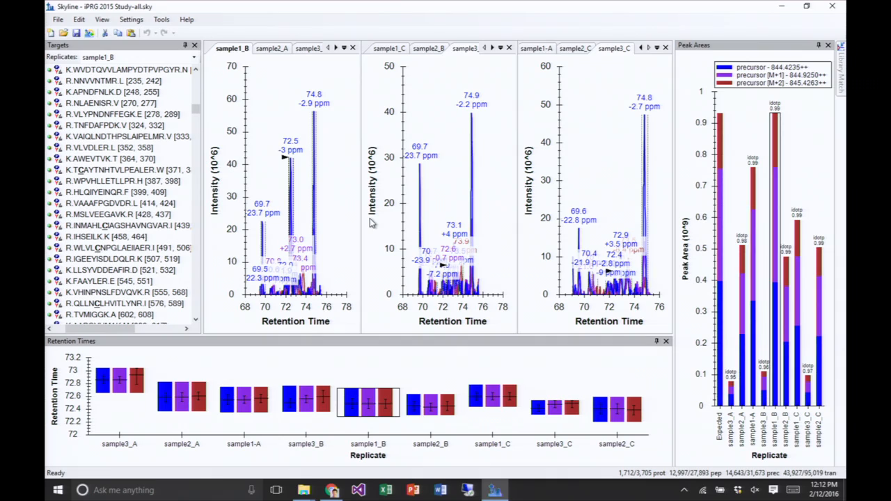
- Turn the Matching and Aligned peptide ID times back on in the chromatogram graphs
{"action": "right_click", "coordinate": [279, 107]}
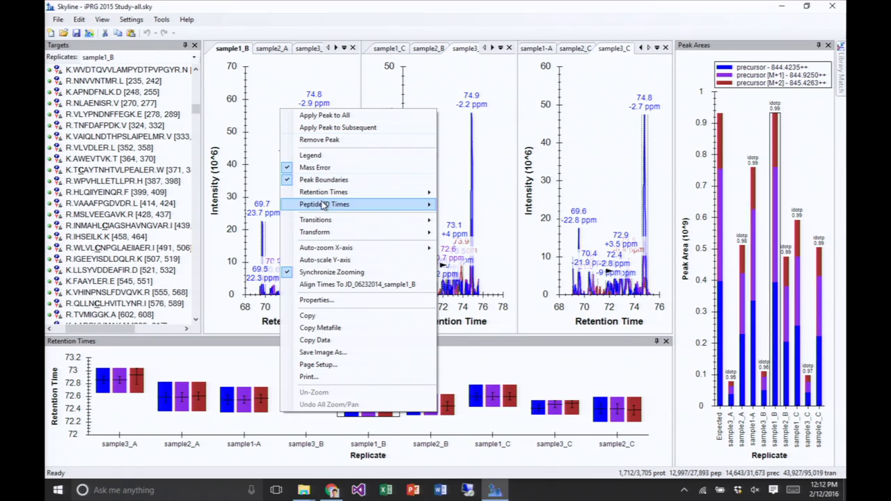
{"action": "mouse_move", "coordinate": [325, 206]}
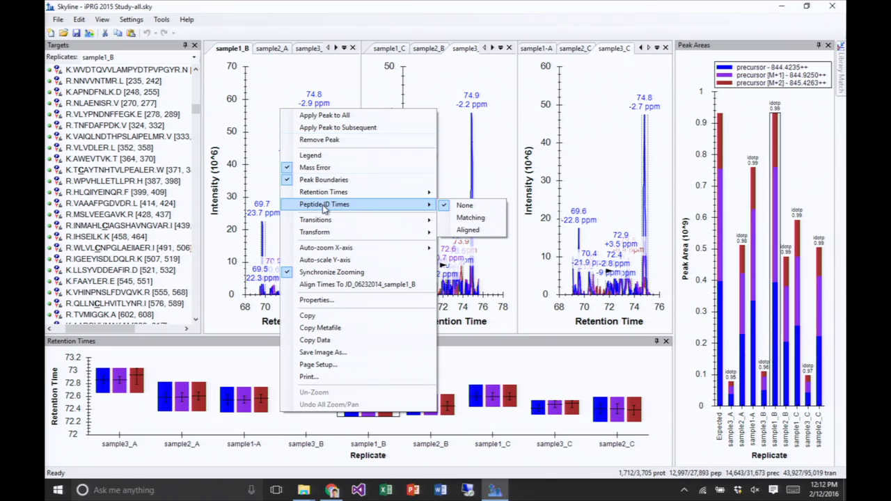
{"action": "left_click", "coordinate": [468, 218]}
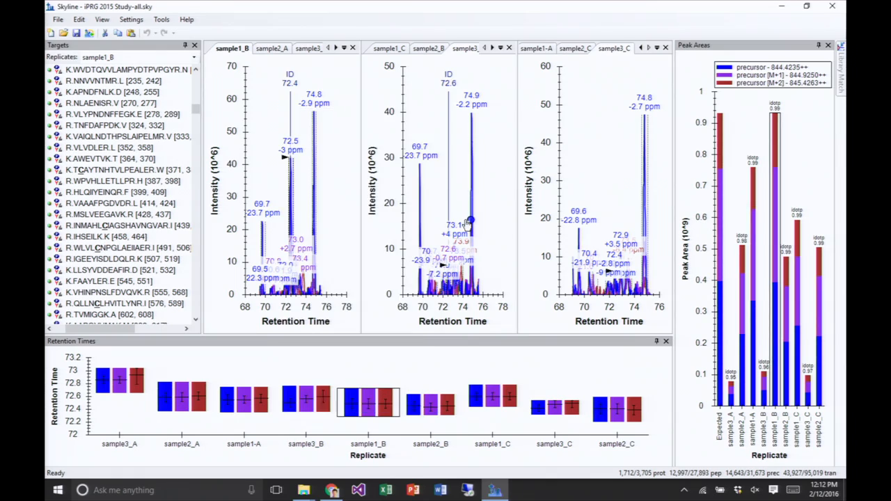
{"action": "right_click", "coordinate": [319, 75]}
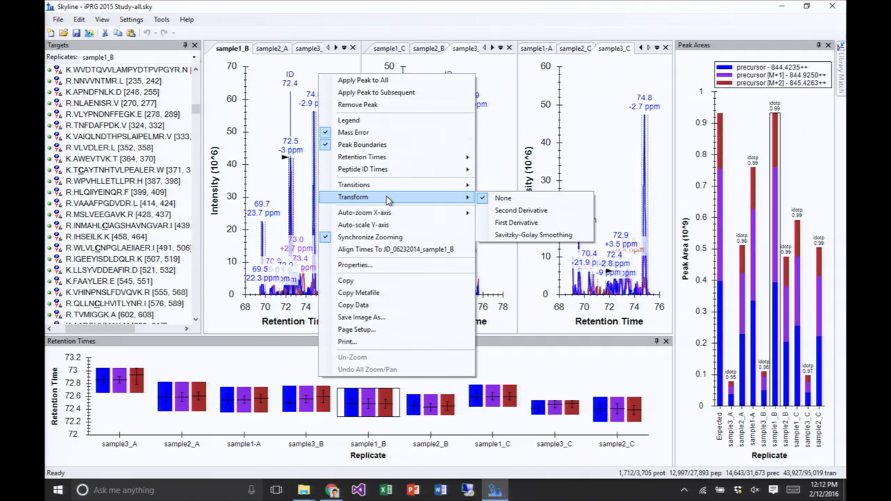
{"action": "mouse_move", "coordinate": [390, 174]}
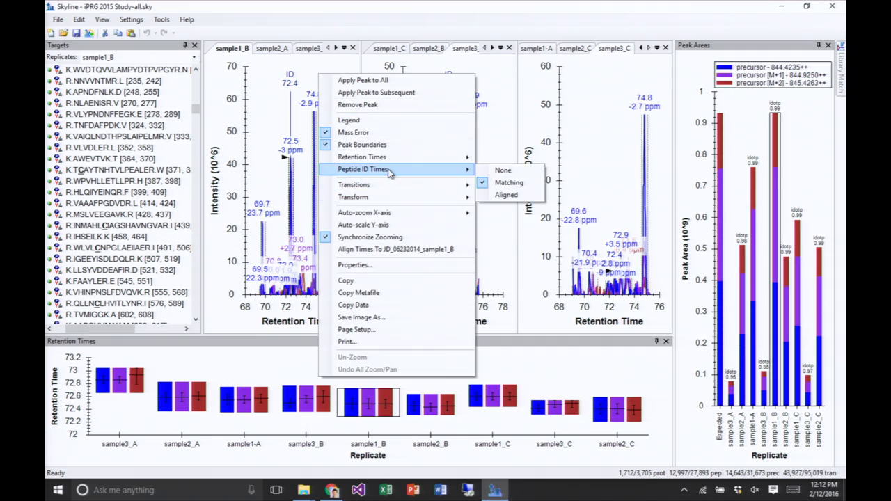
{"action": "left_click", "coordinate": [497, 197]}
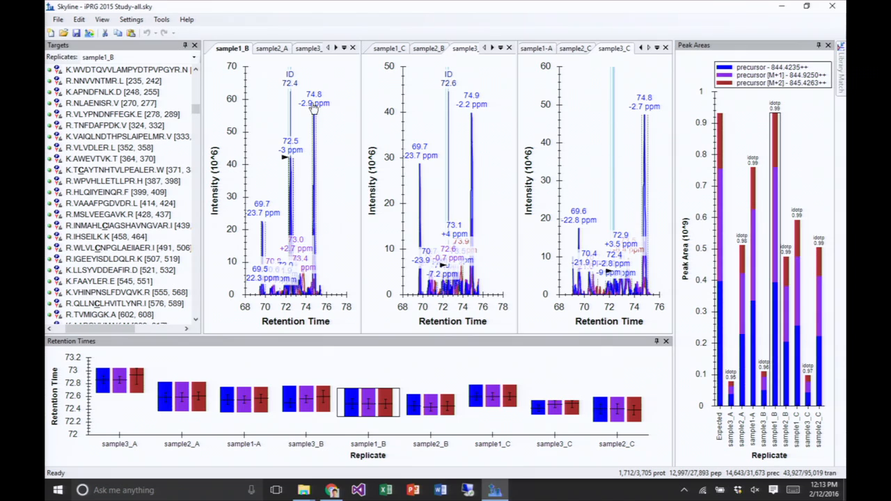
- View the chromatograms of the protein VAC2_YEAST and reselect its first peptide, GGLEPINFQTAADQAR, in the Targets list
{"action": "left_click_drag", "start_coordinate": [198, 109], "coordinate": [210, 242]}
{"action": "key", "text": "Up"}
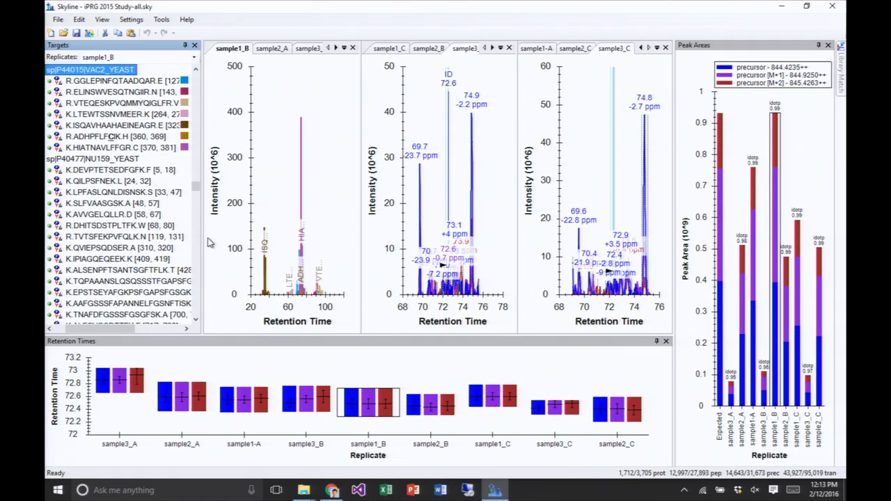
{"action": "key", "text": "Down"}
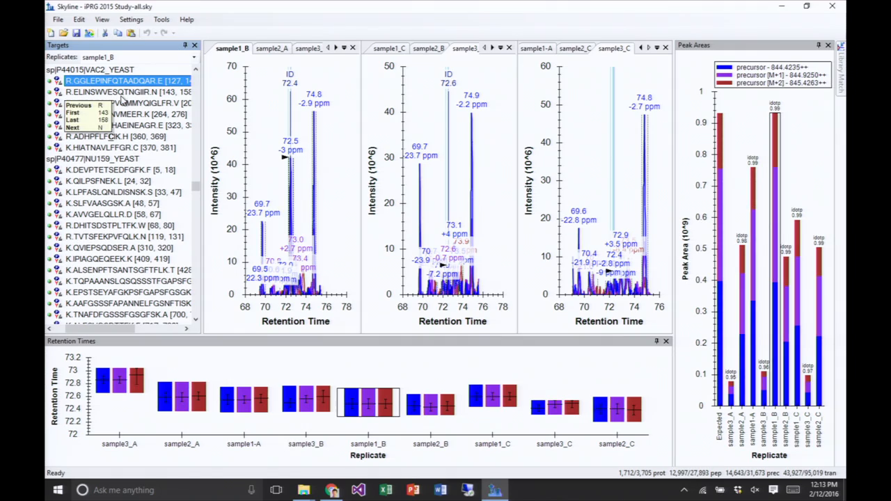
{"action": "key", "text": "ctrl+f"}
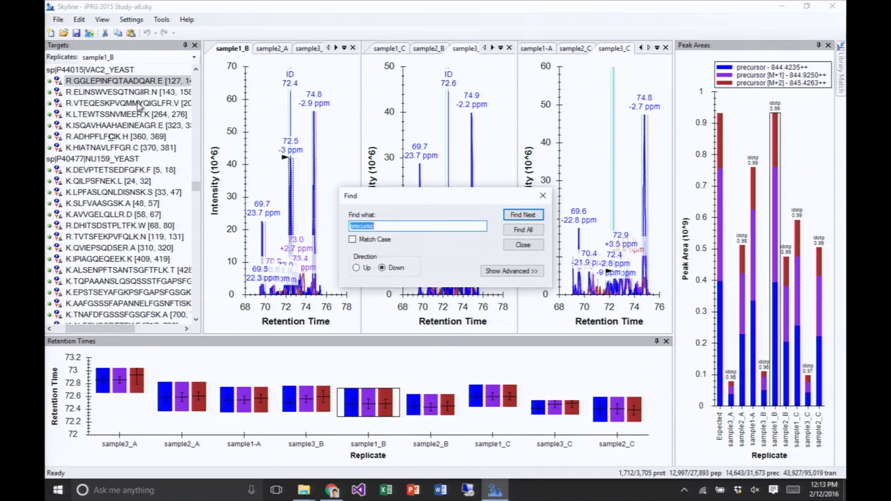
{"action": "type", "text": "GGLEP"}
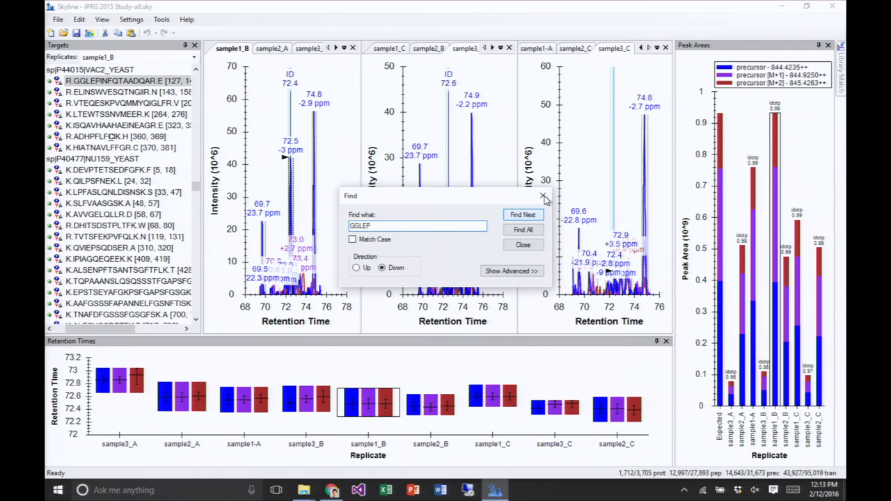
{"action": "left_click", "coordinate": [544, 197]}
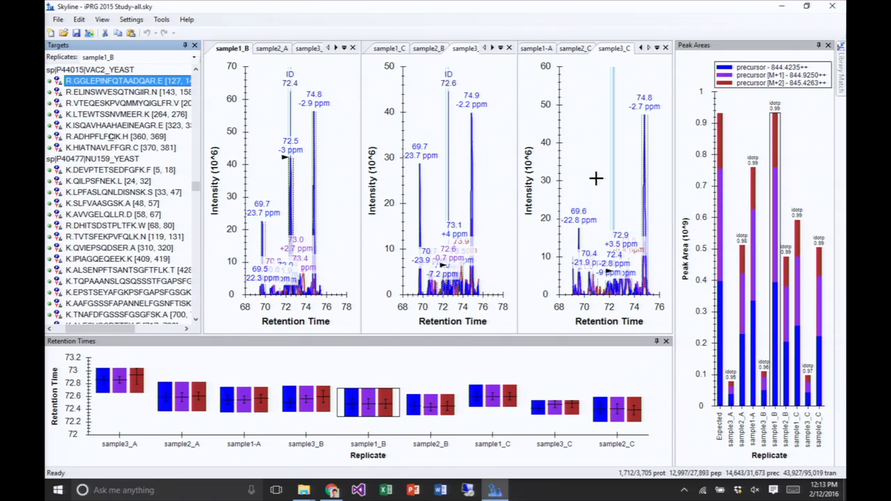
- Auto-zoom the chromatograms to the best peak of GGLEPINFQTAADQAR and widen the retention time range to compare the neighbouring peaks
{"action": "key", "text": "F11"}
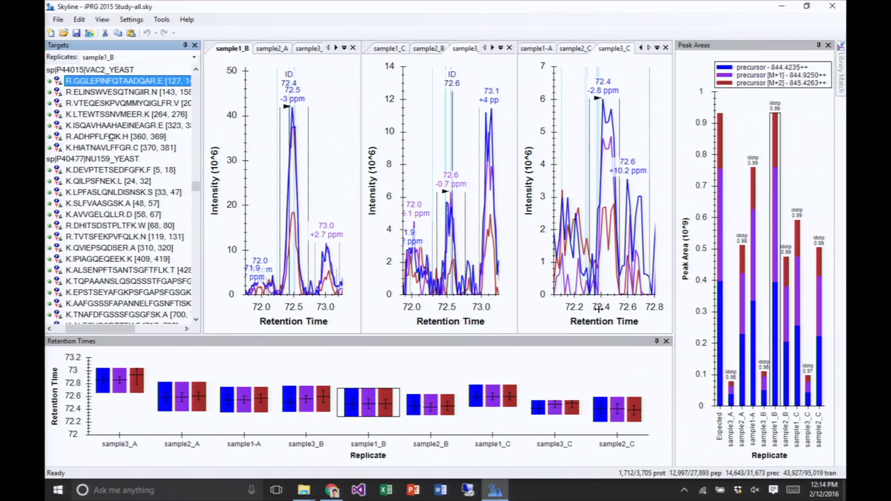
{"action": "scroll", "coordinate": [597, 308], "scroll_direction": "down", "scroll_amount": 2}
{"action": "scroll", "coordinate": [597, 309], "scroll_direction": "down", "scroll_amount": 2}
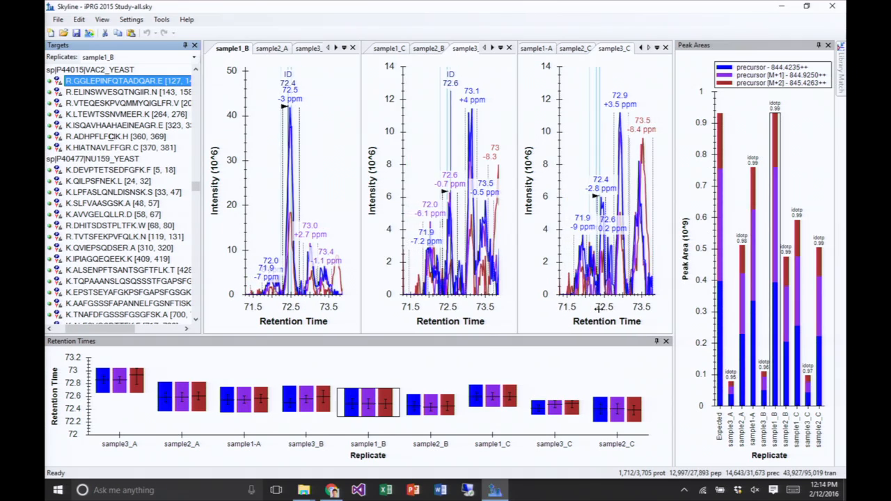
{"action": "scroll", "coordinate": [597, 309], "scroll_direction": "down", "scroll_amount": 3}
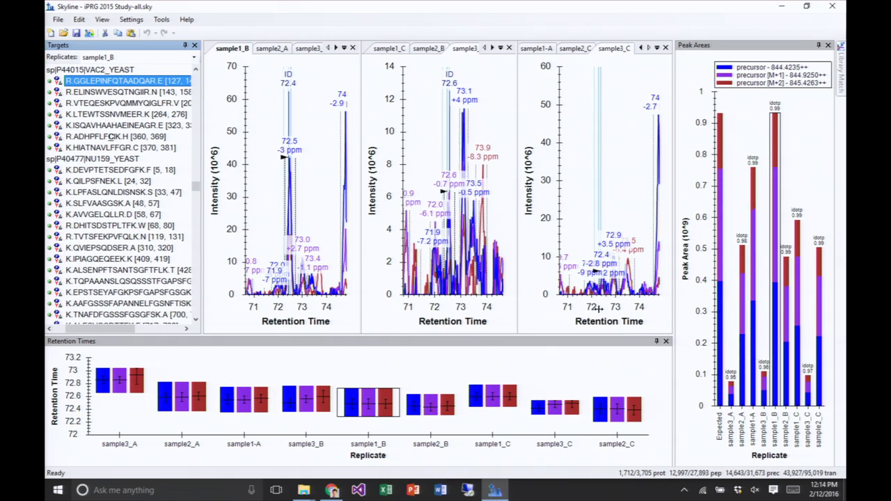
{"action": "scroll", "coordinate": [591, 293], "scroll_direction": "up", "scroll_amount": 3}
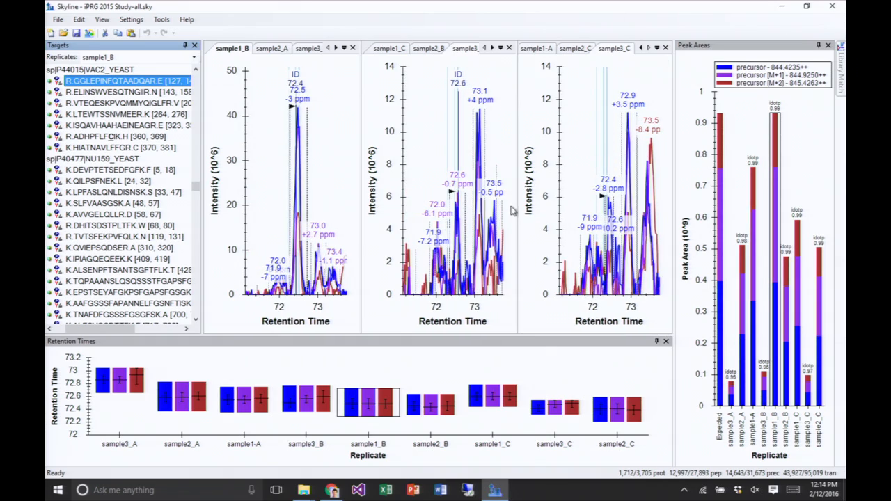
{"action": "scroll", "coordinate": [588, 307], "scroll_direction": "down", "scroll_amount": 4}
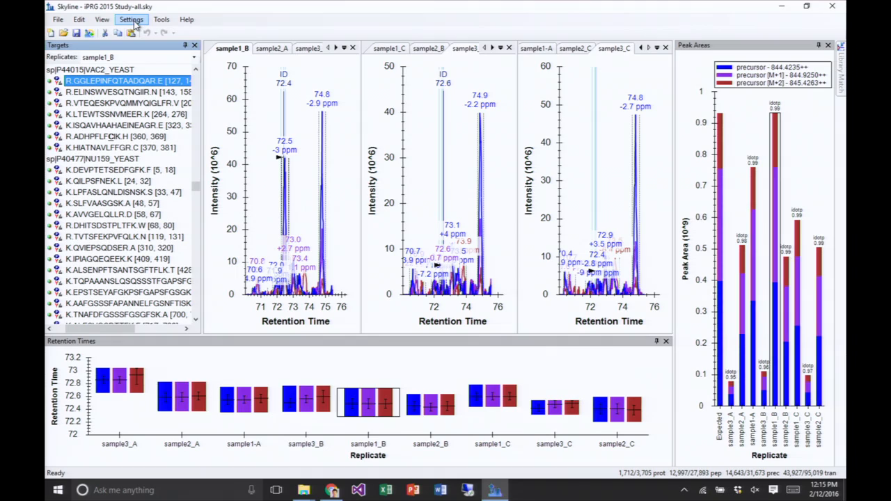
- Open the Spectral Library Explorer for the iPRG 2015 Study-all library and accept the Unimod definitions for its modifications
{"action": "left_click", "coordinate": [102, 20]}
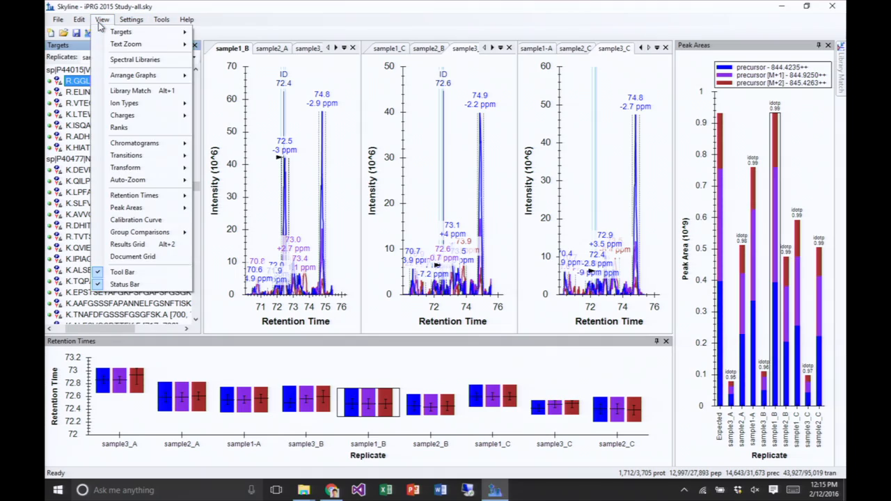
{"action": "left_click", "coordinate": [133, 60]}
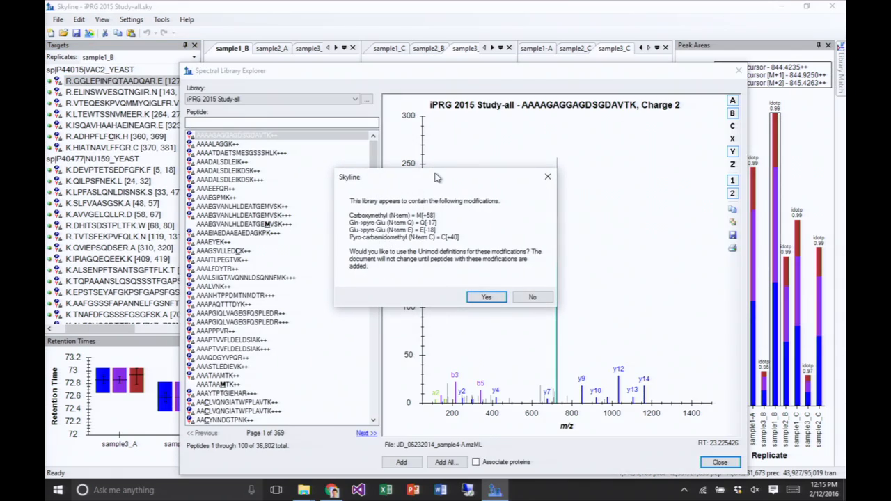
{"action": "left_click_drag", "start_coordinate": [437, 179], "coordinate": [507, 137]}
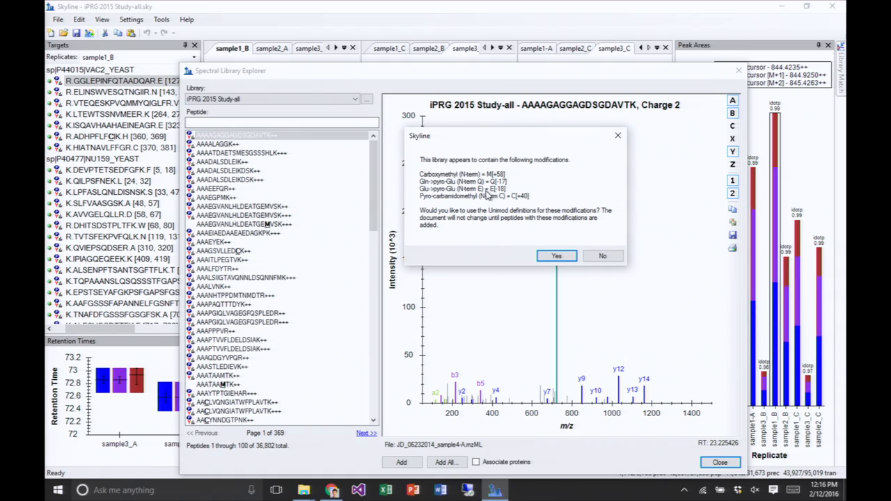
{"action": "left_click", "coordinate": [557, 257]}
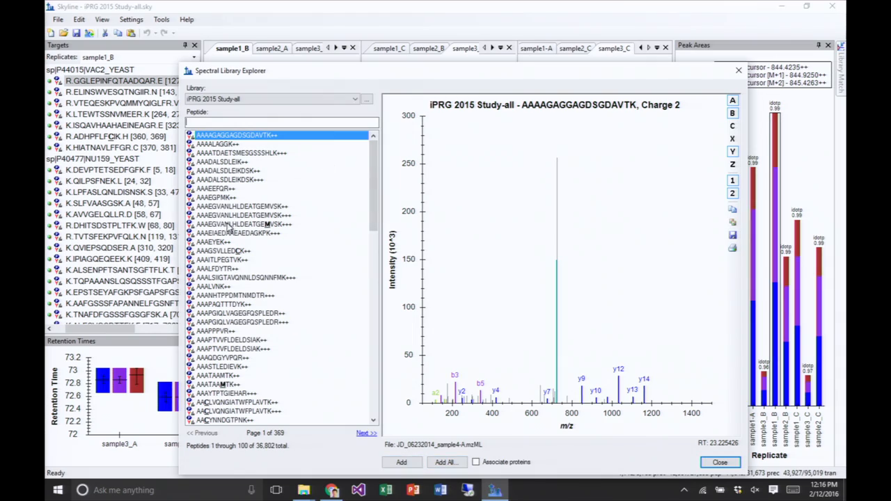
- View the library spectra of the oxidized AAAEGVANLHLDEATGEM[+16]VSK, AAAATDAETSMESGSSSHLK and AAAAGAGGAGDSGDAVTK
{"action": "mouse_move", "coordinate": [374, 179]}
{"action": "left_mouse_down"}
{"action": "mouse_move", "coordinate": [377, 363]}
{"action": "mouse_move", "coordinate": [373, 167]}
{"action": "left_mouse_up"}
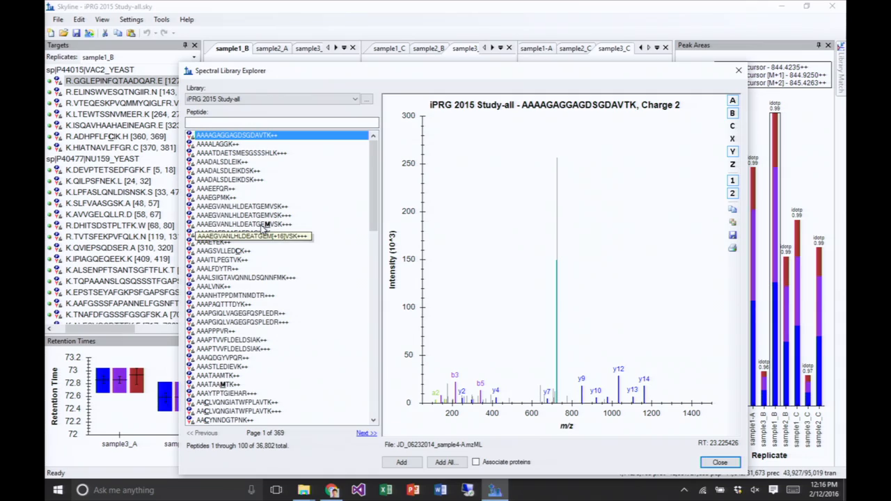
{"action": "left_click", "coordinate": [263, 225]}
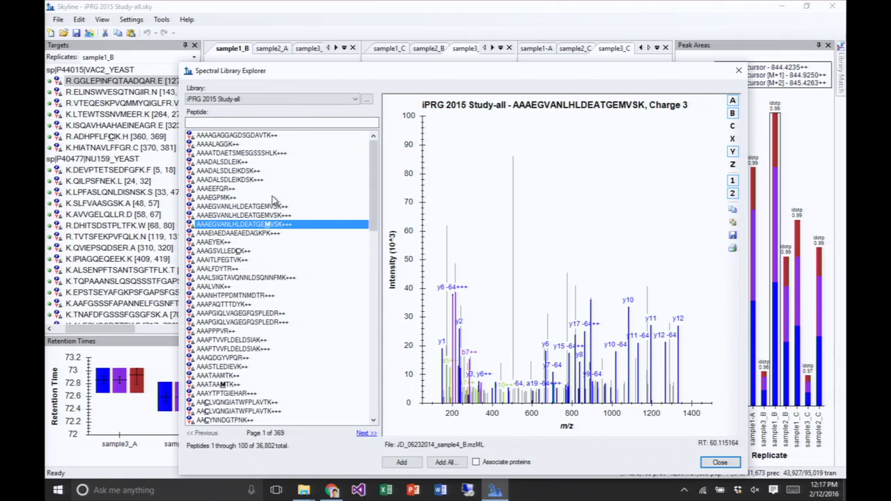
{"action": "left_click", "coordinate": [253, 154]}
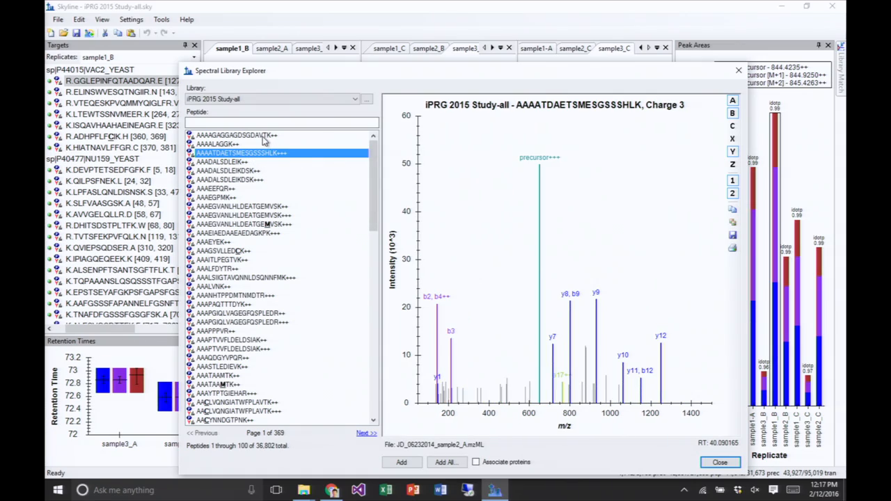
{"action": "left_click", "coordinate": [265, 136]}
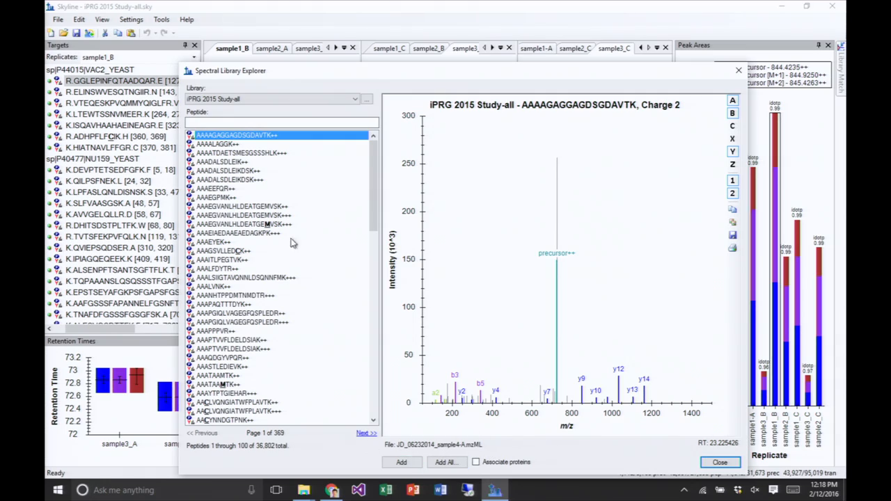
- Browse the library spectra one peptide at a time from AAAALAGGK to AAALSIIGTAVQNNLDSQNNFMK
{"action": "left_click", "coordinate": [250, 145]}
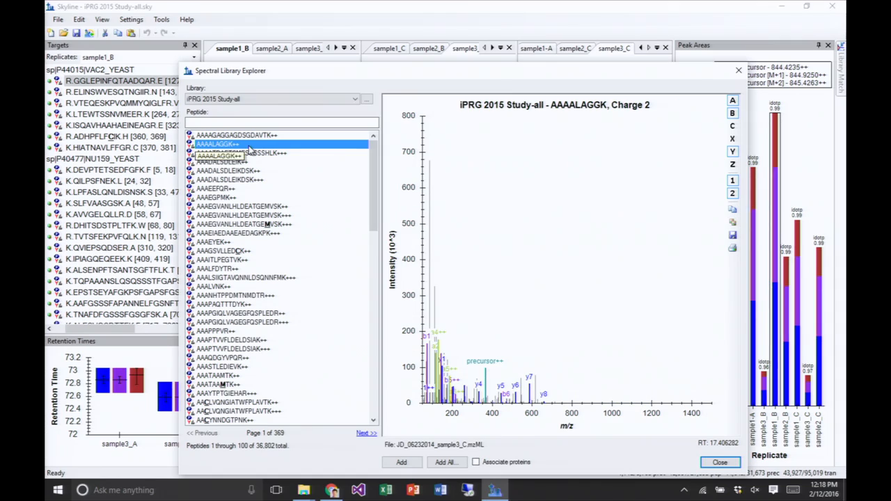
{"action": "key", "text": "Down"}
{"action": "key", "text": "Down"}
{"action": "key", "text": "Down"}
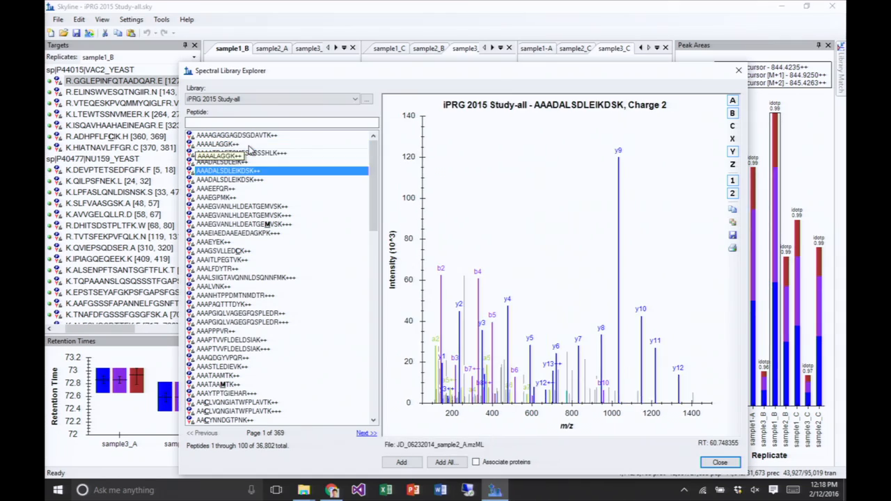
{"action": "key", "text": "Down"}
{"action": "key", "text": "Down"}
{"action": "key", "text": "Down"}
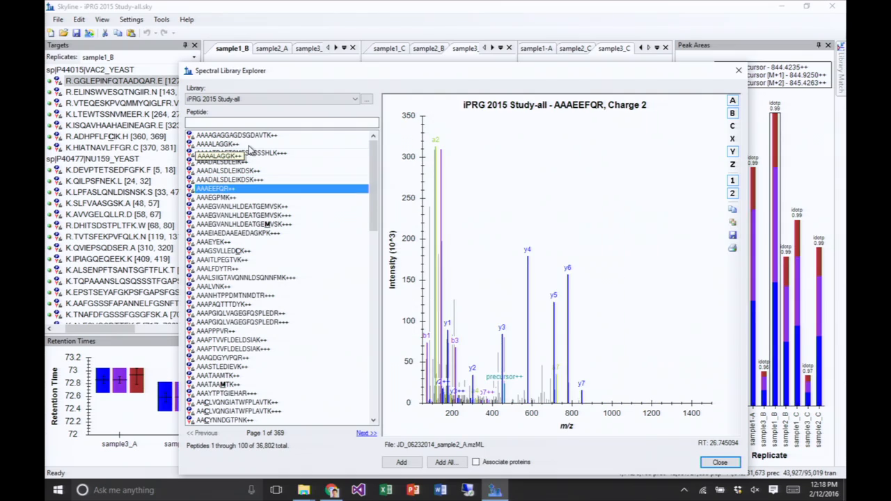
{"action": "key", "text": "Down"}
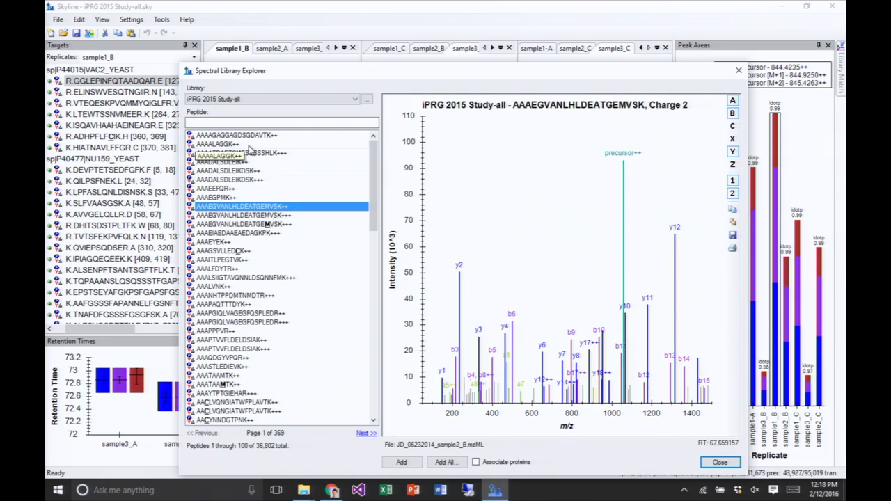
{"action": "key", "text": "Down"}
{"action": "key", "text": "Down"}
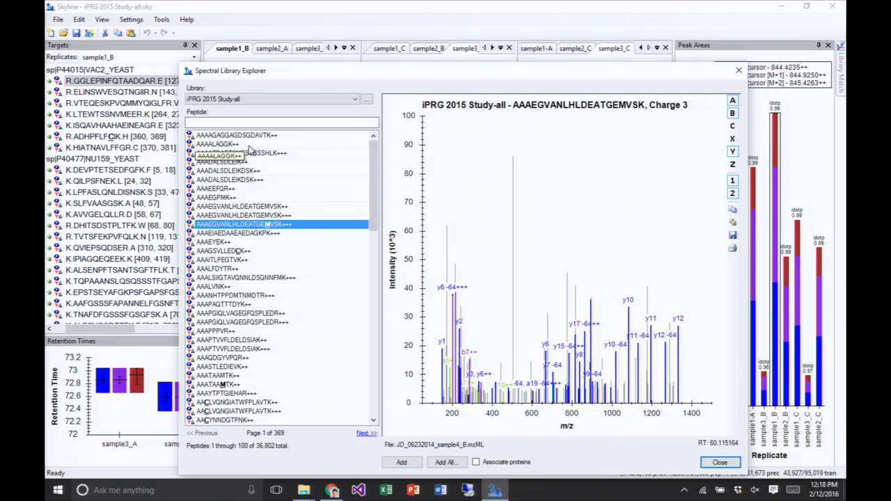
{"action": "key", "text": "Down"}
{"action": "key", "text": "Down"}
{"action": "key", "text": "Down"}
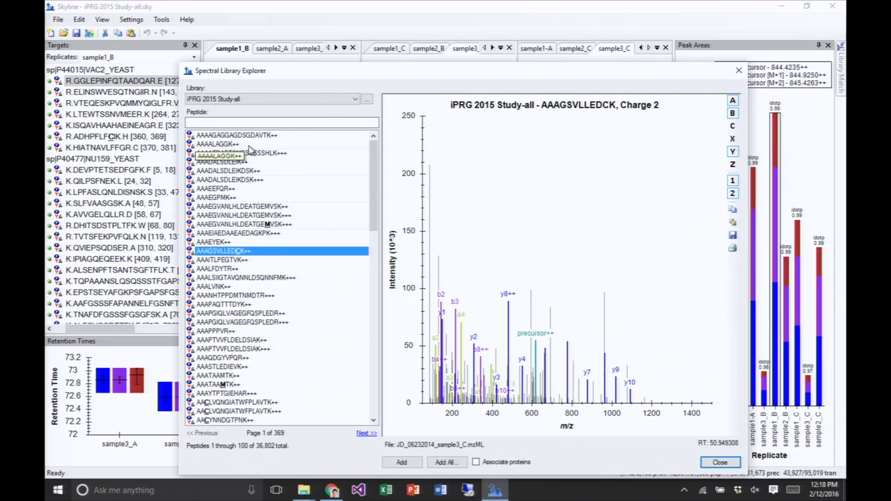
{"action": "key", "text": "Down"}
{"action": "key", "text": "Down"}
{"action": "key", "text": "Down"}
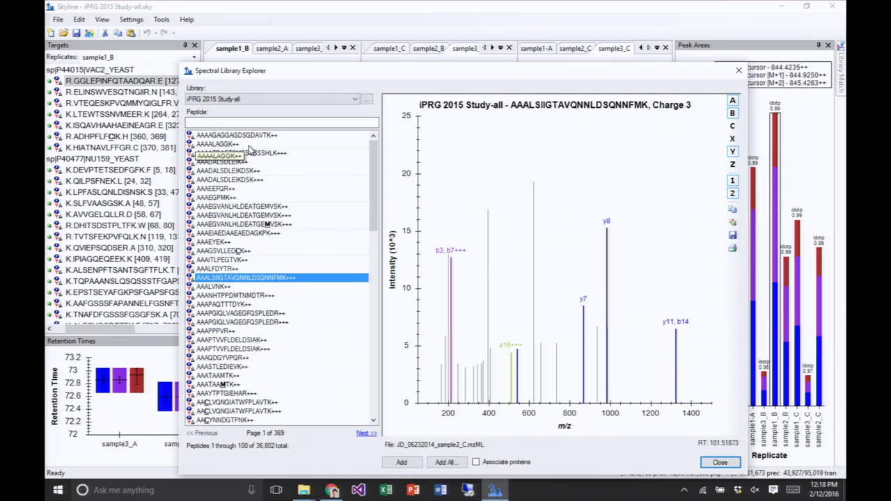
{"action": "key", "text": "Down"}
{"action": "key", "text": "Down"}
{"action": "key", "text": "Up"}
{"action": "key", "text": "Up"}
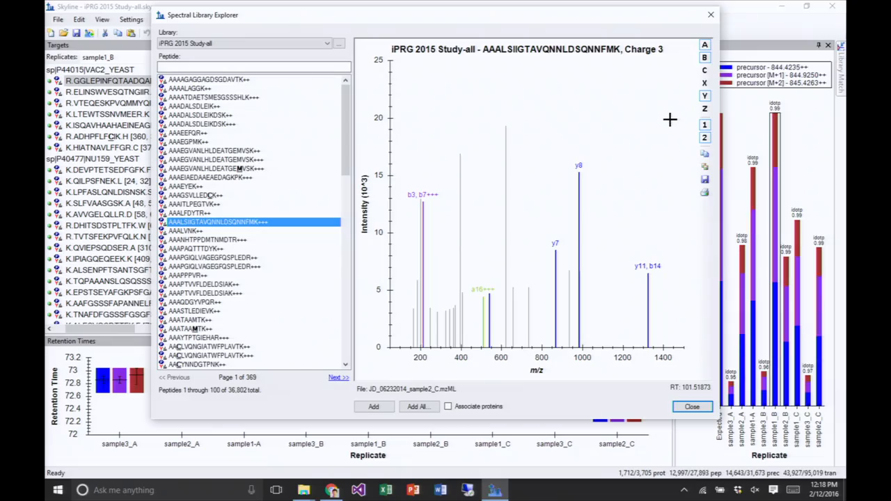
- Toggle the A-ion and fragment charge annotations off and back on in the library spectrum
{"action": "left_click", "coordinate": [705, 46]}
{"action": "left_click", "coordinate": [705, 49]}
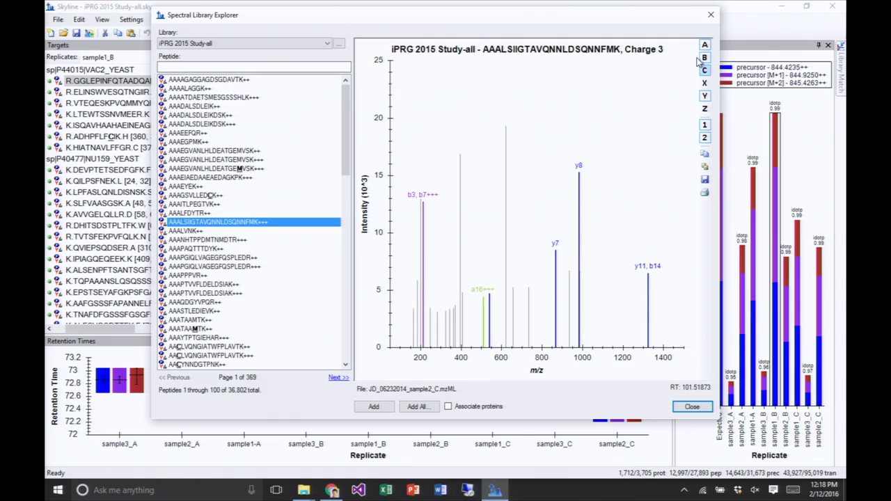
{"action": "left_click", "coordinate": [705, 136]}
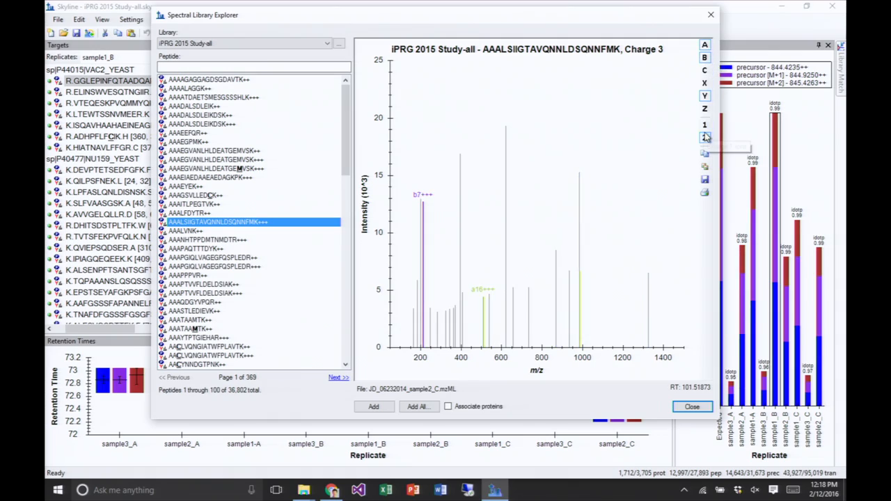
{"action": "left_click", "coordinate": [704, 137]}
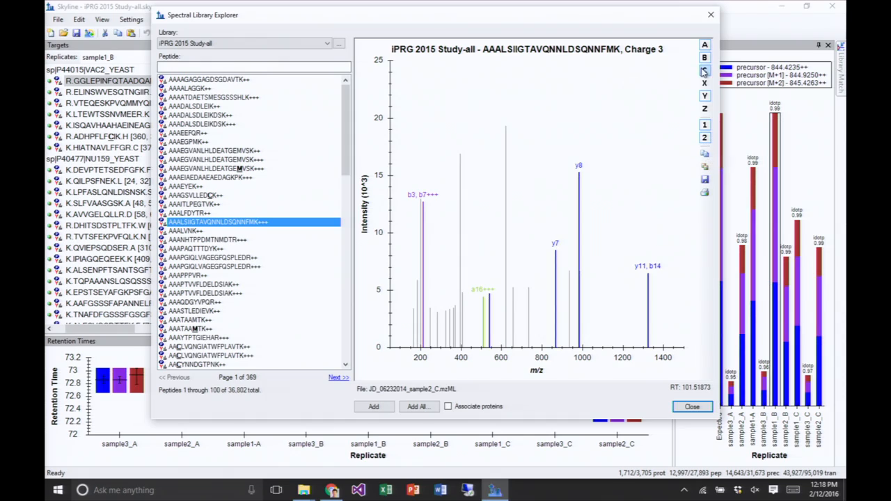
- Turn the precursor annotation off and back on in the spectrum of AAALSIIGTAVQNNLDSQNNFMK
{"action": "right_click", "coordinate": [583, 97]}
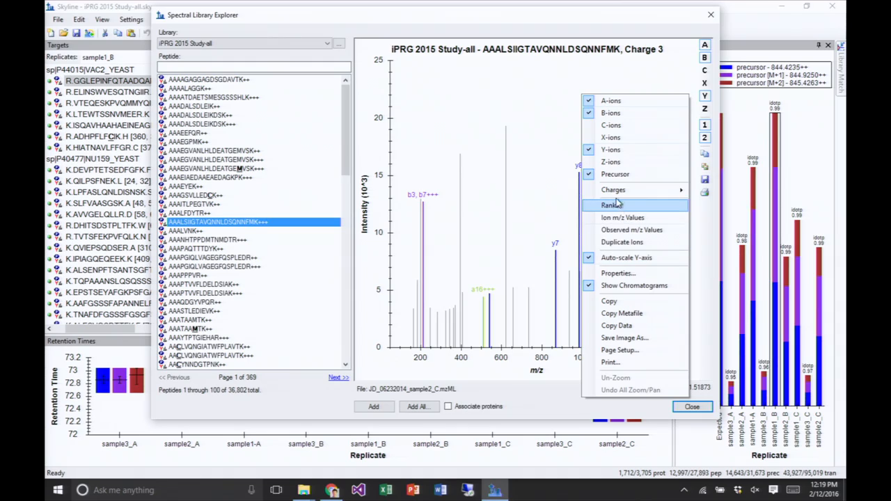
{"action": "left_click", "coordinate": [491, 97]}
{"action": "right_click", "coordinate": [492, 99]}
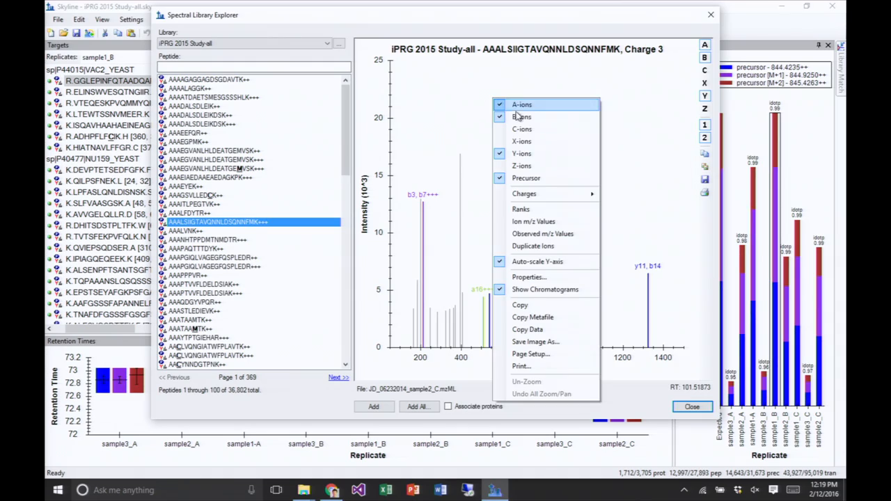
{"action": "left_click", "coordinate": [537, 180]}
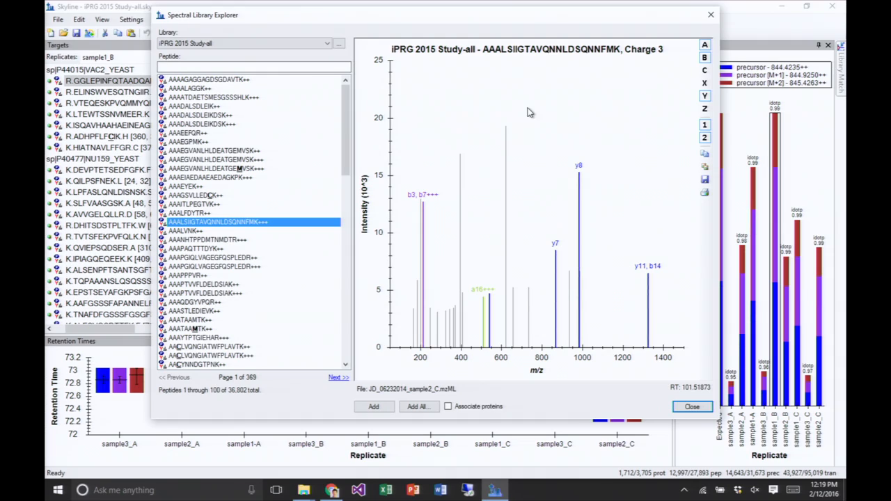
{"action": "right_click", "coordinate": [527, 112]}
{"action": "left_click", "coordinate": [565, 187]}
- Display the library spectrum of AAALFDYTR and turn its precursor annotation off and back on
{"action": "left_click", "coordinate": [202, 213]}
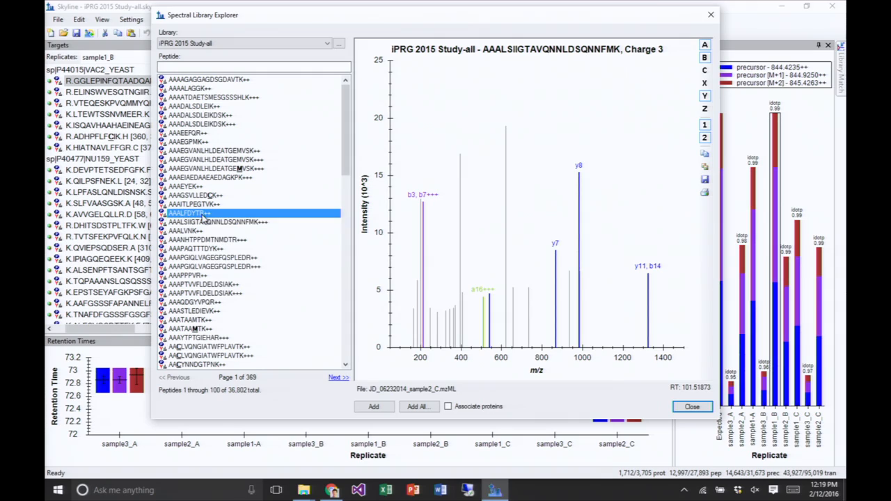
{"action": "right_click", "coordinate": [491, 137]}
{"action": "left_click", "coordinate": [519, 215]}
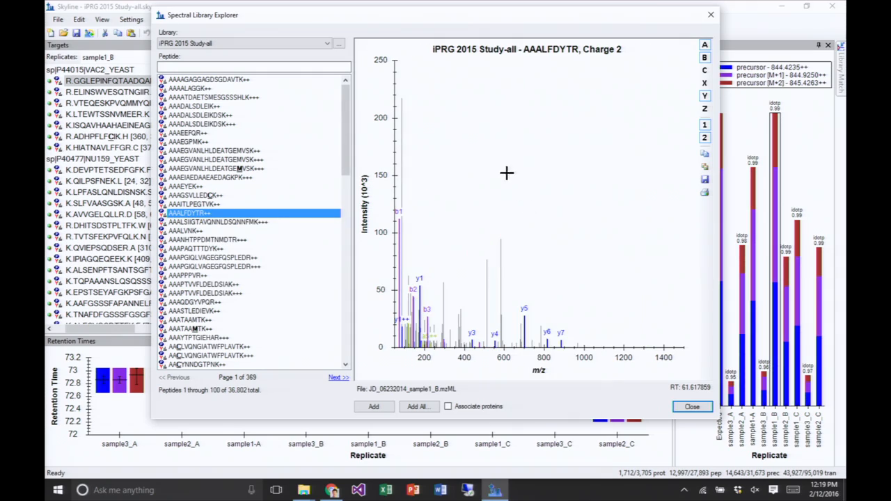
{"action": "right_click", "coordinate": [498, 158]}
{"action": "left_click", "coordinate": [543, 245]}
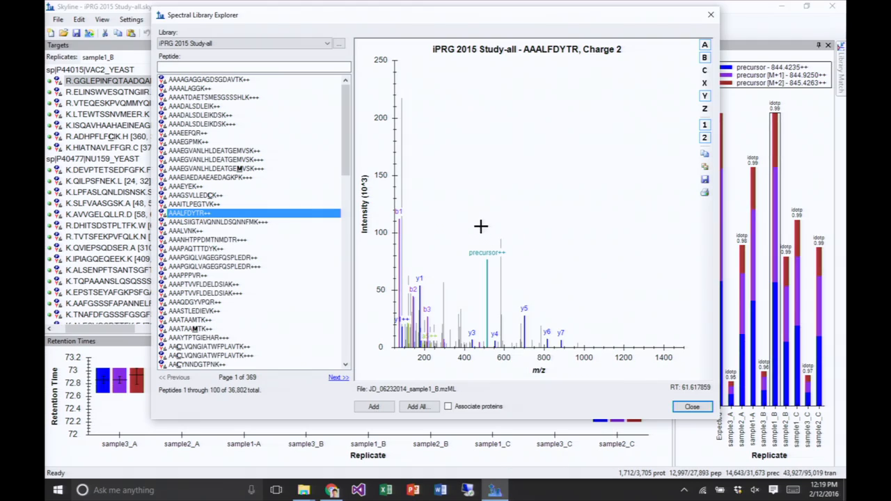
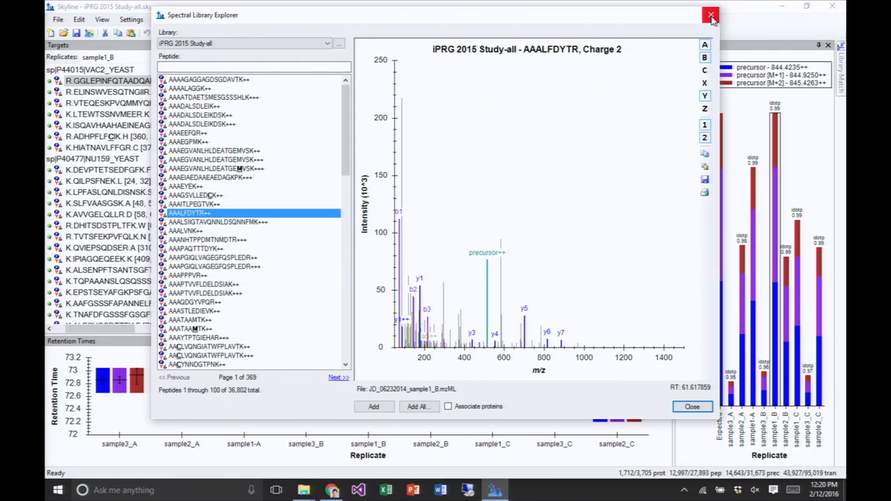
- Review the data files in the details of the iPRG 2015 Study-all library, and close both the details and the library explorer
{"action": "left_click", "coordinate": [339, 45]}
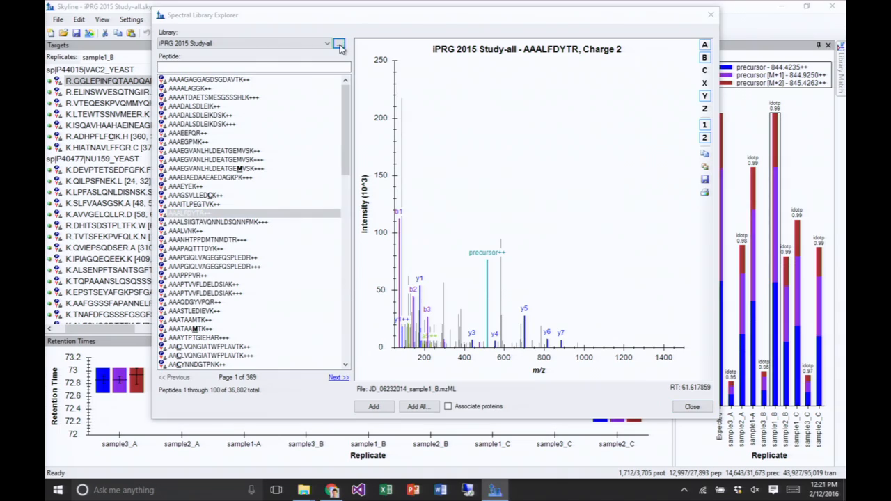
{"action": "left_click_drag", "start_coordinate": [522, 285], "coordinate": [630, 446]}
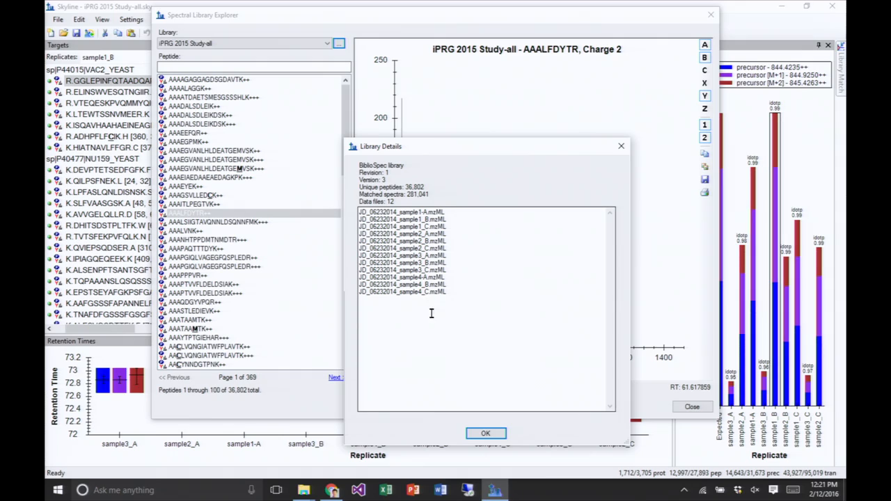
{"action": "left_click_drag", "start_coordinate": [460, 300], "coordinate": [341, 210]}
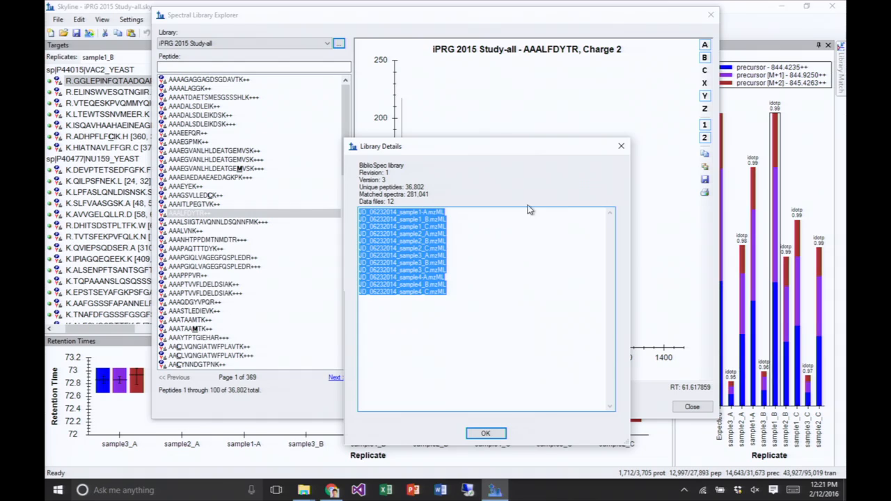
{"action": "left_click", "coordinate": [460, 281]}
{"action": "left_click_drag", "start_coordinate": [461, 279], "coordinate": [337, 204]}
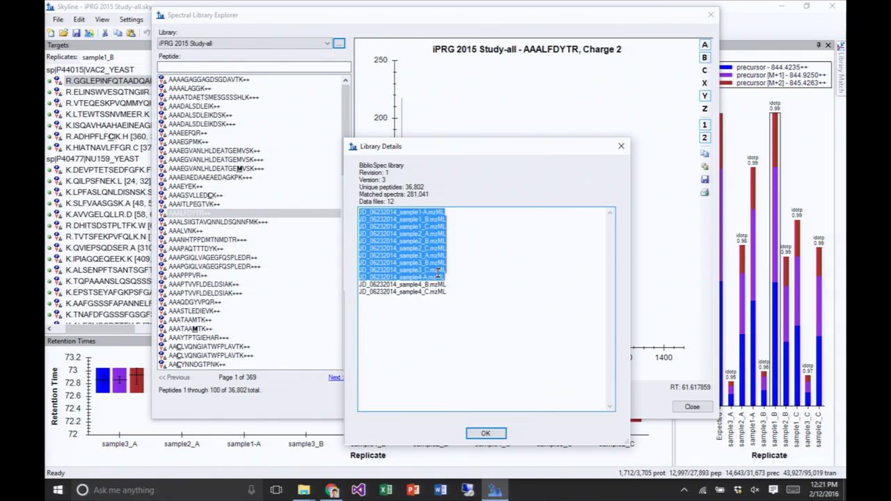
{"action": "left_click", "coordinate": [621, 148]}
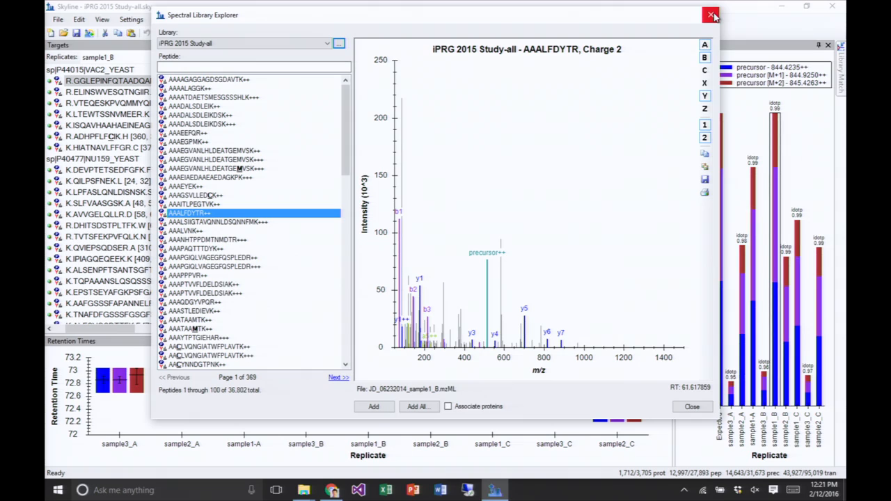
{"action": "left_click", "coordinate": [711, 15]}
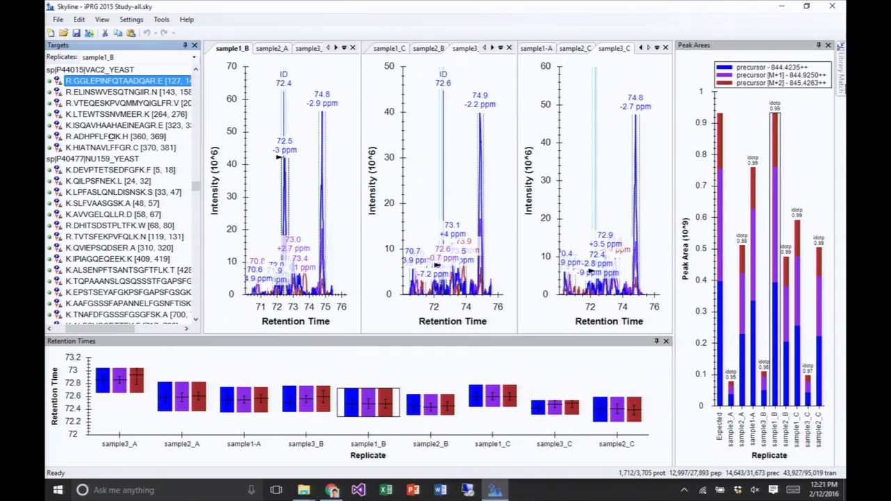
- Keep the Library Match pane docked open and widen it to show the full spectrum
{"action": "mouse_move", "coordinate": [842, 87]}
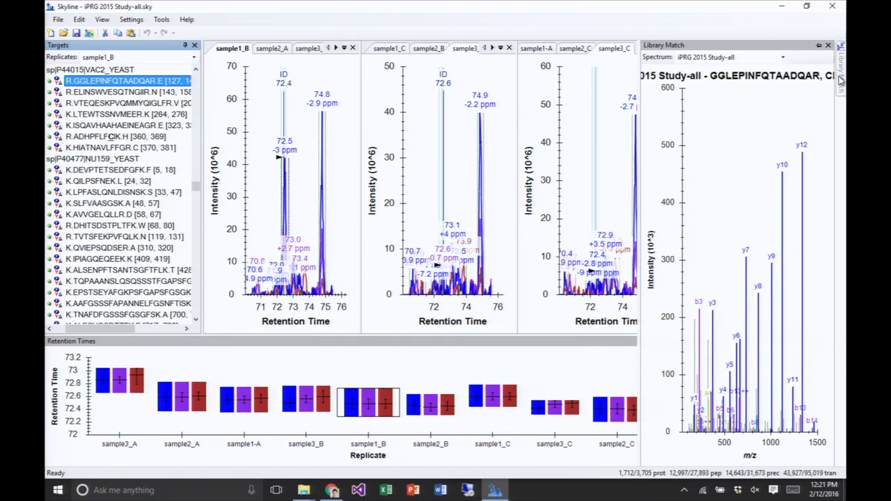
{"action": "left_click", "coordinate": [819, 46]}
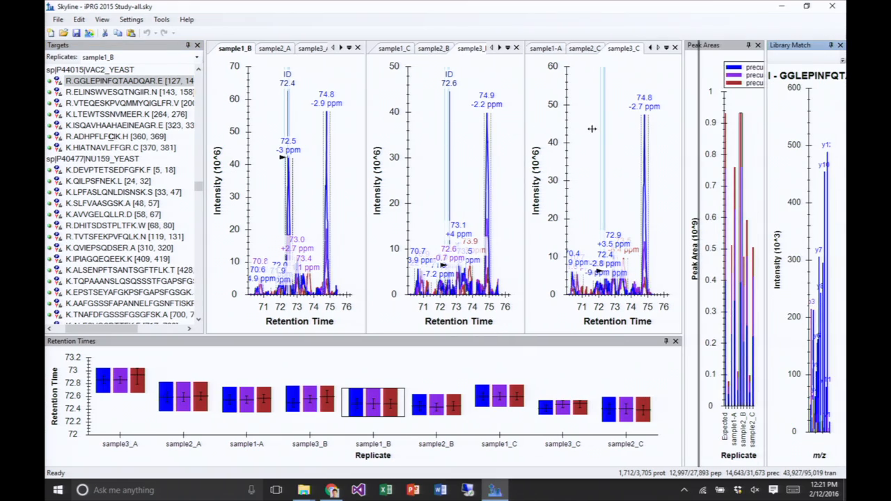
{"action": "left_click_drag", "start_coordinate": [686, 137], "coordinate": [459, 153]}
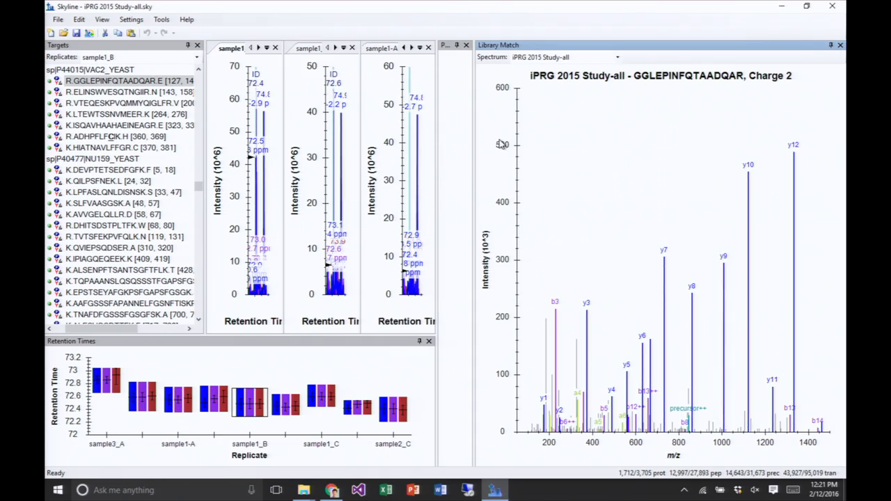
- Choose the sample1_B (72.43 min) spectrum as the library match for peptide GGLEPINFQTAADQAR
{"action": "left_click", "coordinate": [100, 81]}
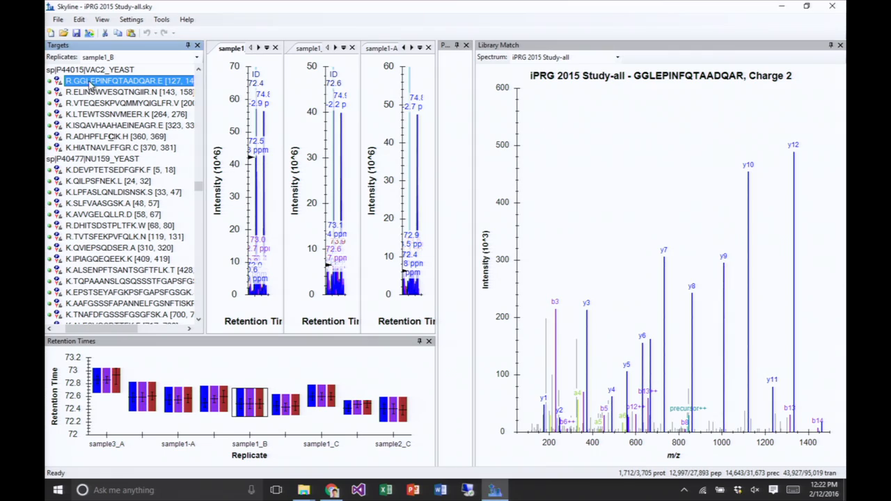
{"action": "left_click", "coordinate": [596, 59]}
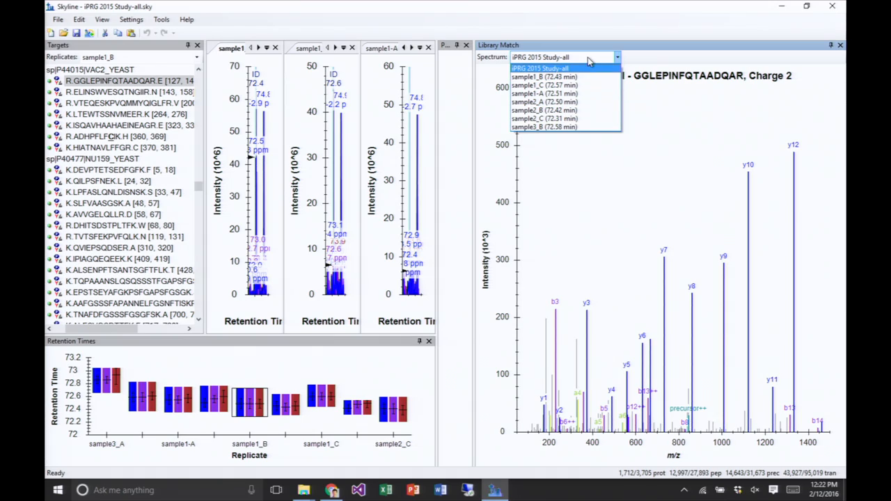
{"action": "left_click", "coordinate": [590, 77]}
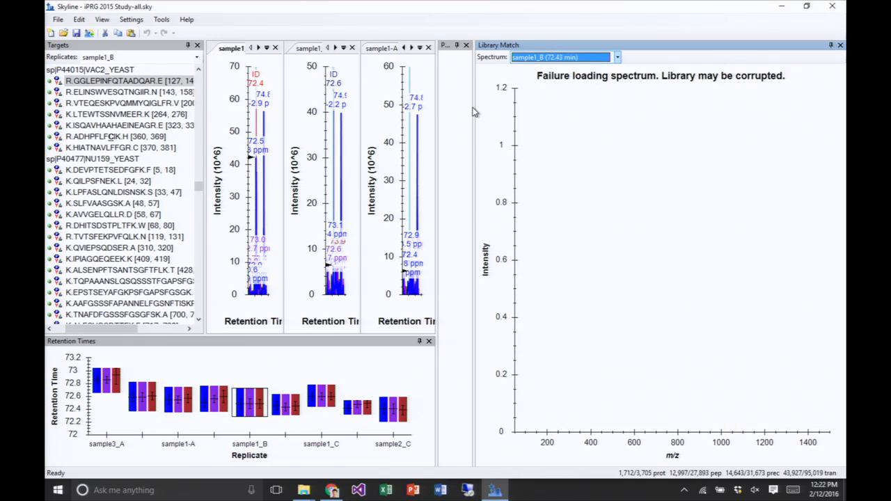
- Narrow the Library Match pane, expand peptide GGLEPINFQTAADQAR in the targets and select its 844.4235++ precursor
{"action": "left_click_drag", "start_coordinate": [473, 110], "coordinate": [673, 142]}
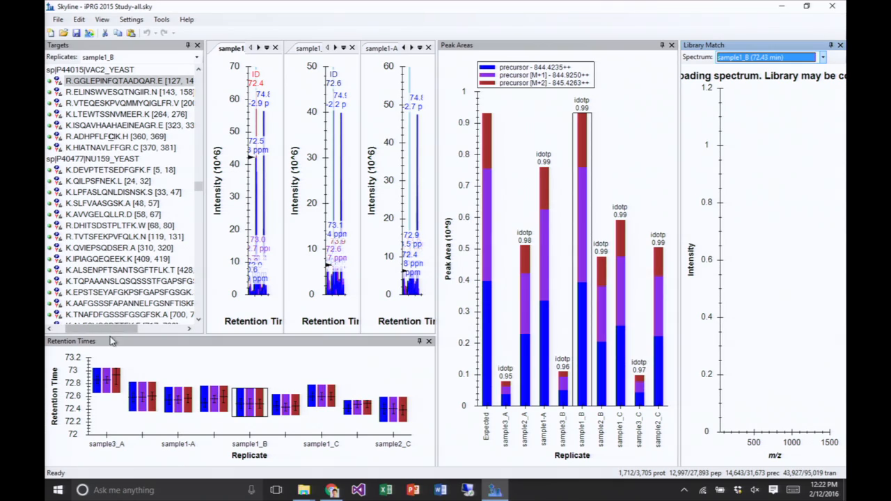
{"action": "left_click_drag", "start_coordinate": [107, 330], "coordinate": [85, 330]}
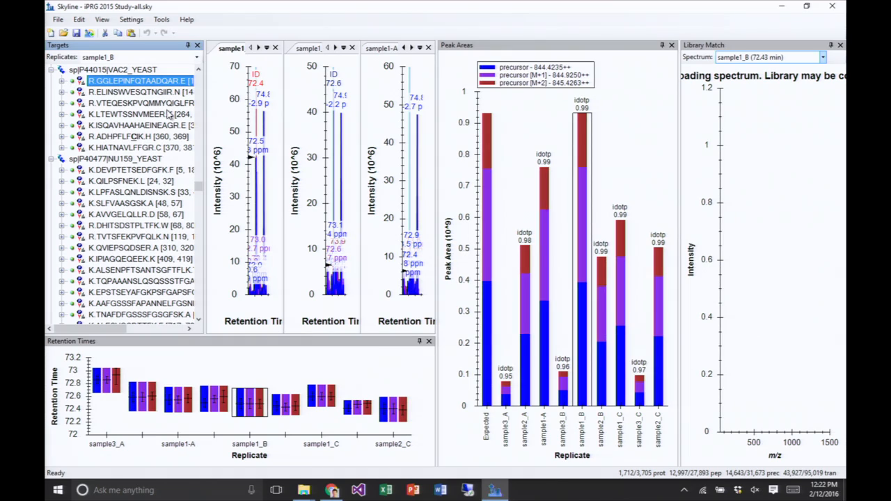
{"action": "left_click", "coordinate": [62, 80]}
{"action": "left_click", "coordinate": [125, 94]}
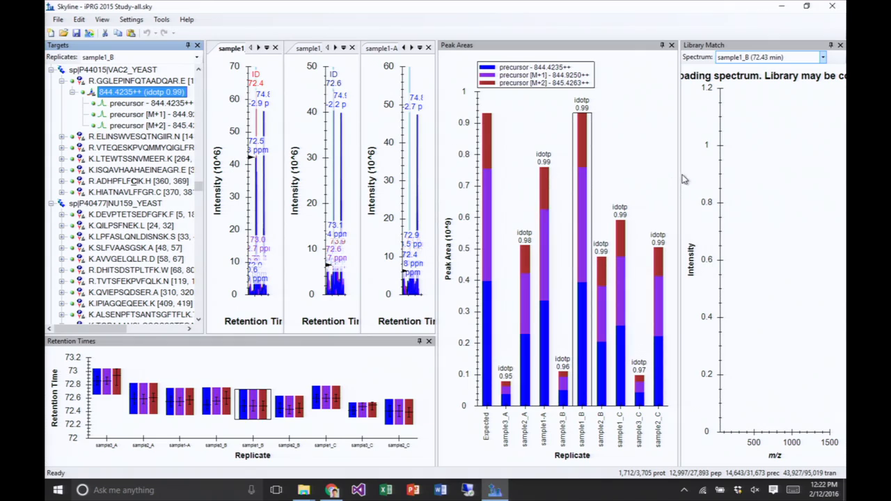
- Resize the panes to give the chromatograms most of the width, with narrow Peak Areas and Library Match panes beside them
{"action": "left_click_drag", "start_coordinate": [678, 172], "coordinate": [603, 179]}
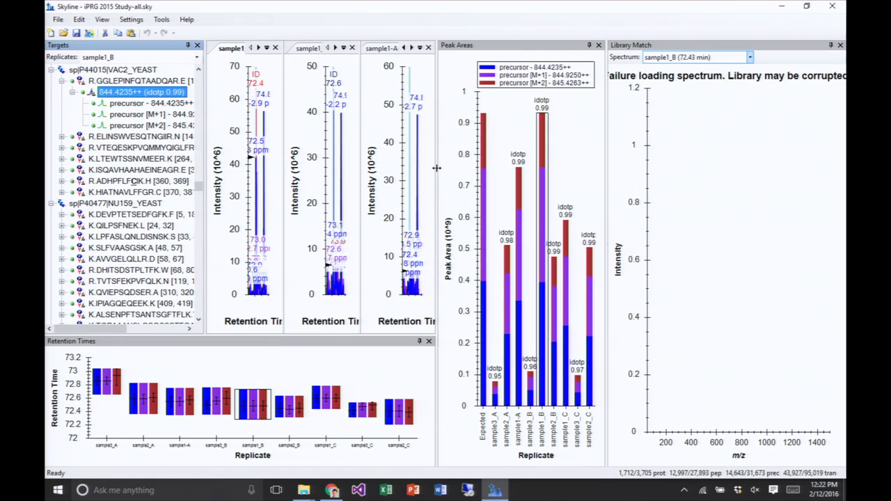
{"action": "left_click_drag", "start_coordinate": [436, 167], "coordinate": [499, 167]}
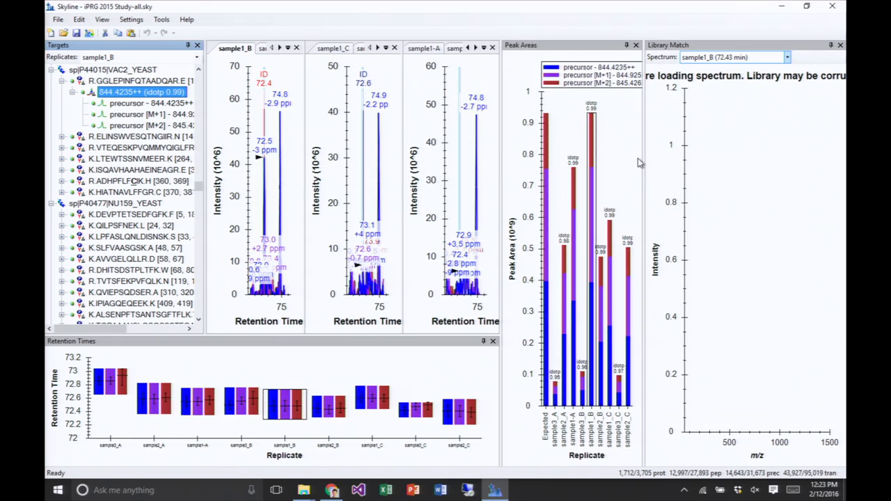
{"action": "left_click_drag", "start_coordinate": [644, 158], "coordinate": [732, 156]}
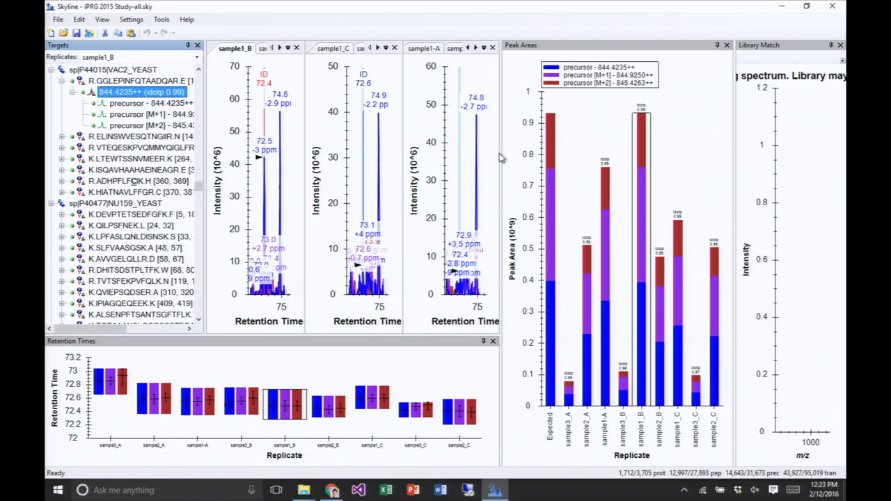
{"action": "left_click_drag", "start_coordinate": [501, 156], "coordinate": [618, 142]}
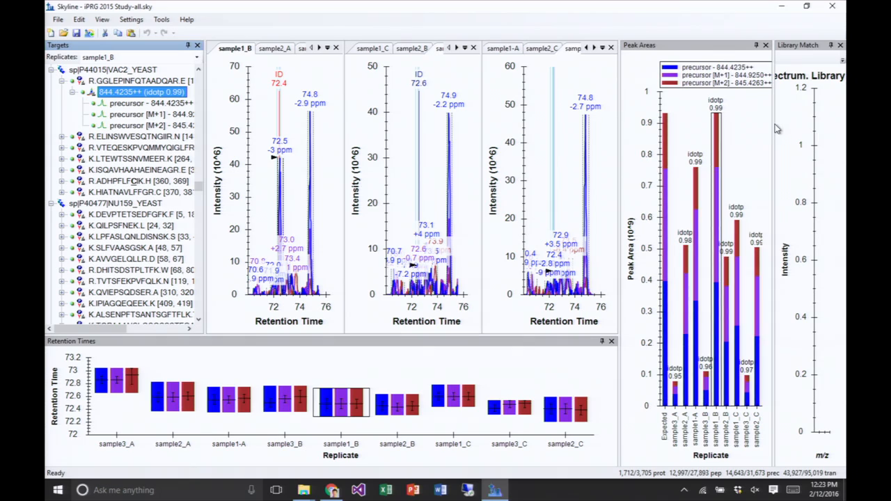
{"action": "left_click_drag", "start_coordinate": [773, 127], "coordinate": [721, 130]}
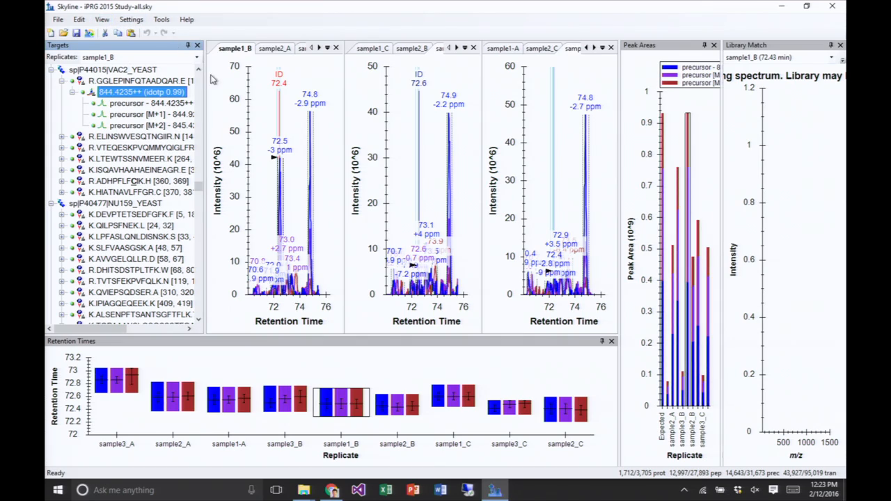
- Auto-zoom the chromatograms to the integrated peak and reselect the 844.4235++ precursor
{"action": "left_click", "coordinate": [229, 94]}
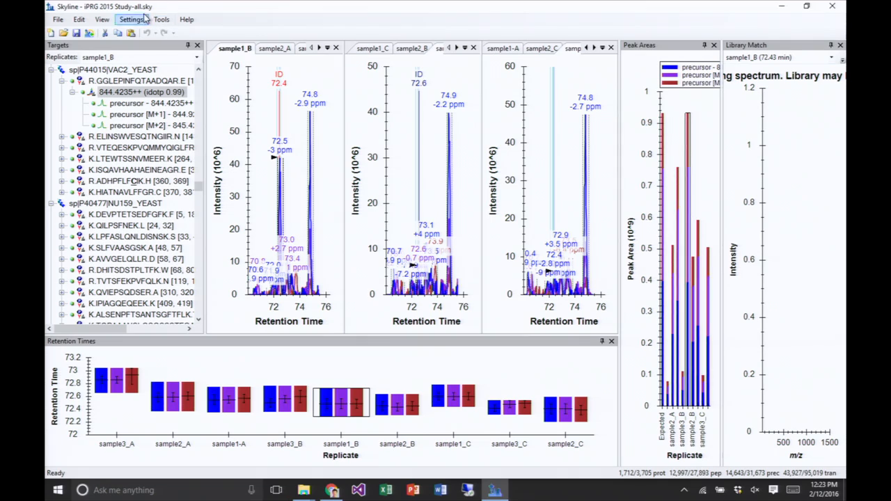
{"action": "left_click", "coordinate": [101, 20]}
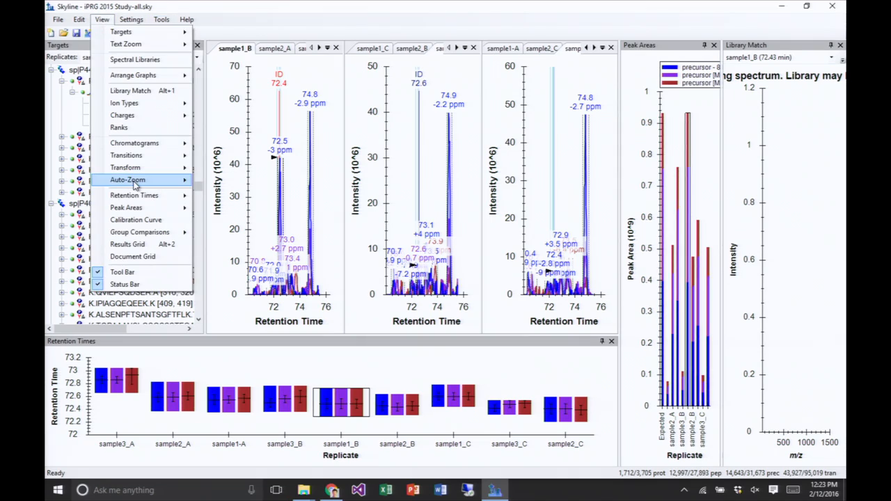
{"action": "mouse_move", "coordinate": [137, 183]}
{"action": "left_click", "coordinate": [226, 197]}
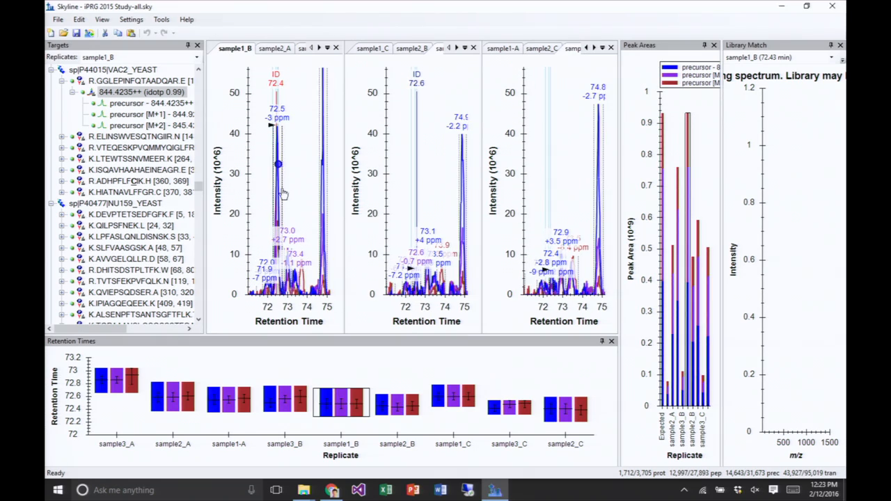
{"action": "left_click", "coordinate": [139, 136]}
{"action": "left_click", "coordinate": [131, 93]}
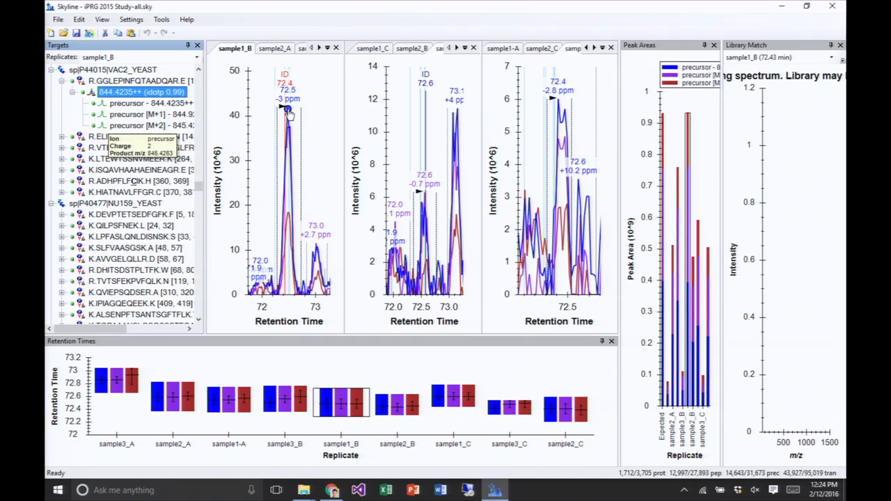
- Try to view the MS1 full scan at the apex of the 72.5-minute peak in sample1_B, and close the scan view
{"action": "left_click", "coordinate": [288, 114]}
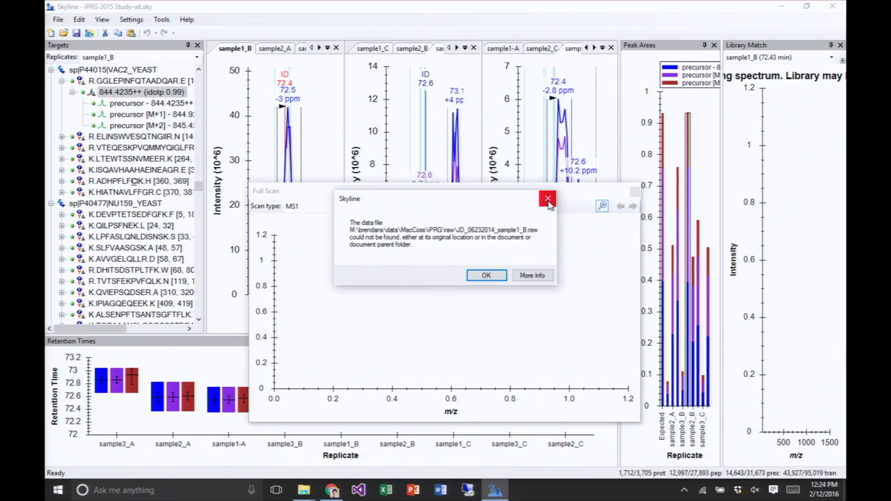
{"action": "left_click", "coordinate": [547, 201]}
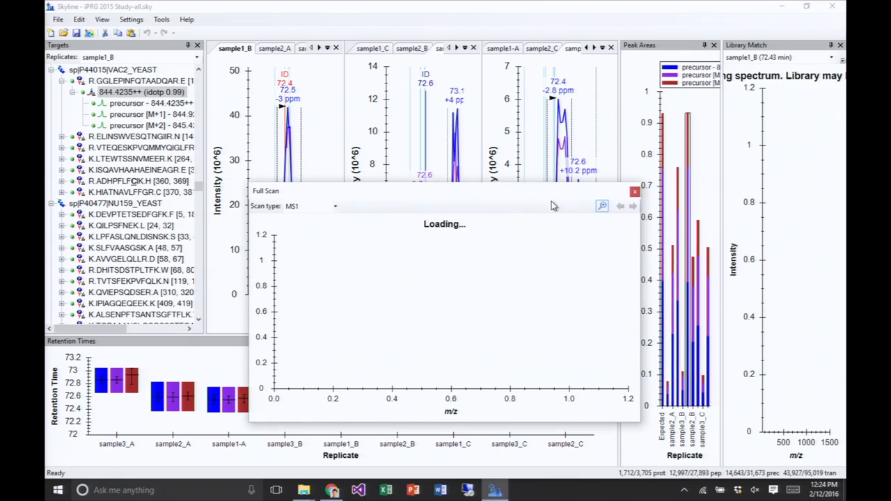
{"action": "left_click", "coordinate": [634, 194]}
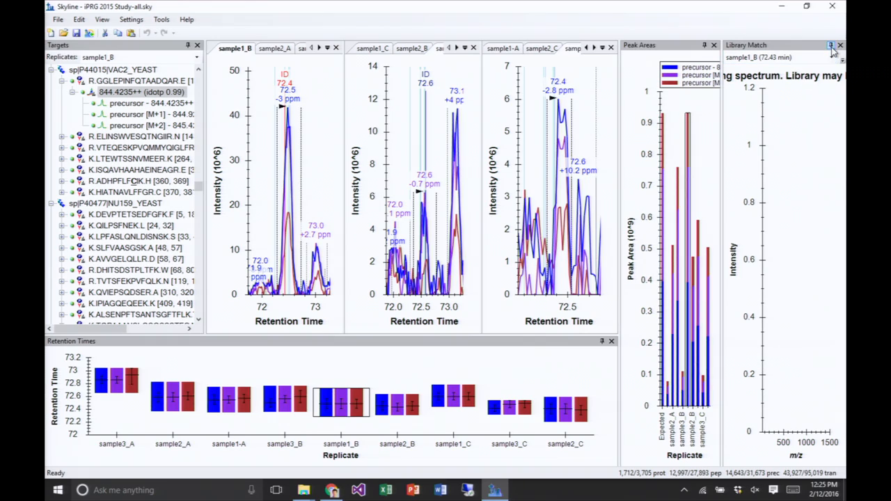
- Collapse the Library Match pane and open the Retention Time Alignment window
{"action": "left_click", "coordinate": [830, 46]}
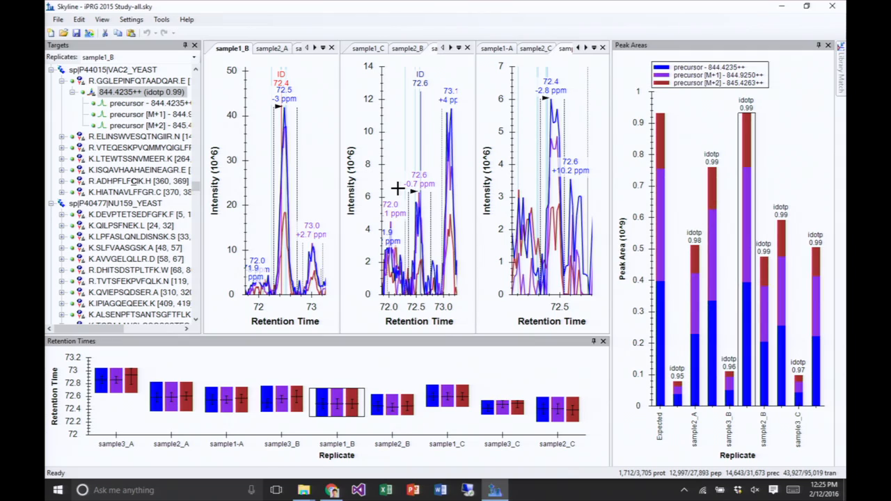
{"action": "left_click", "coordinate": [102, 20]}
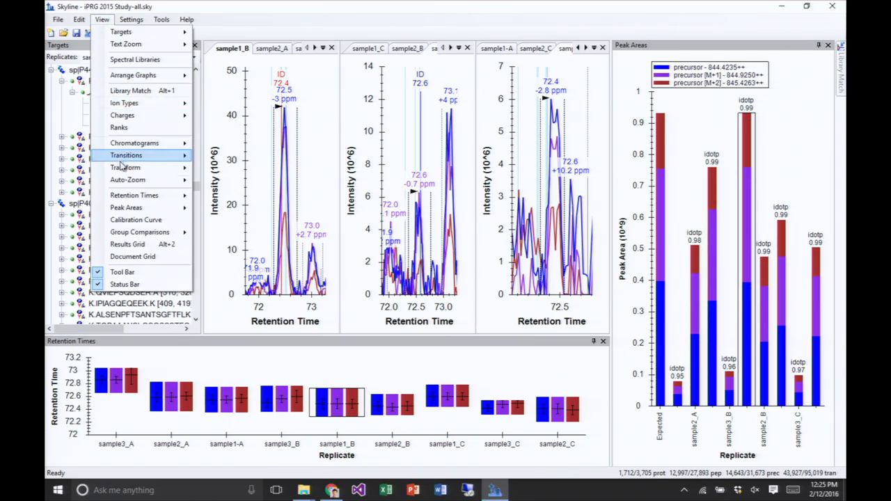
{"action": "left_click", "coordinate": [131, 199]}
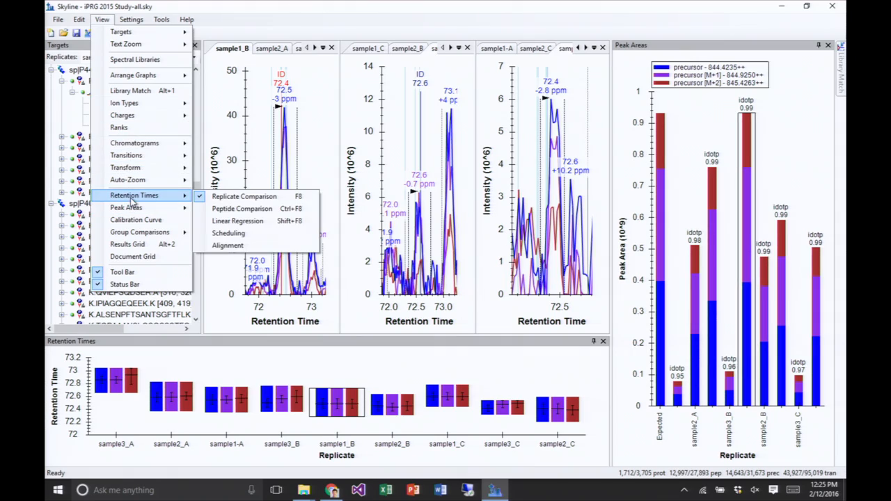
{"action": "left_click", "coordinate": [238, 248]}
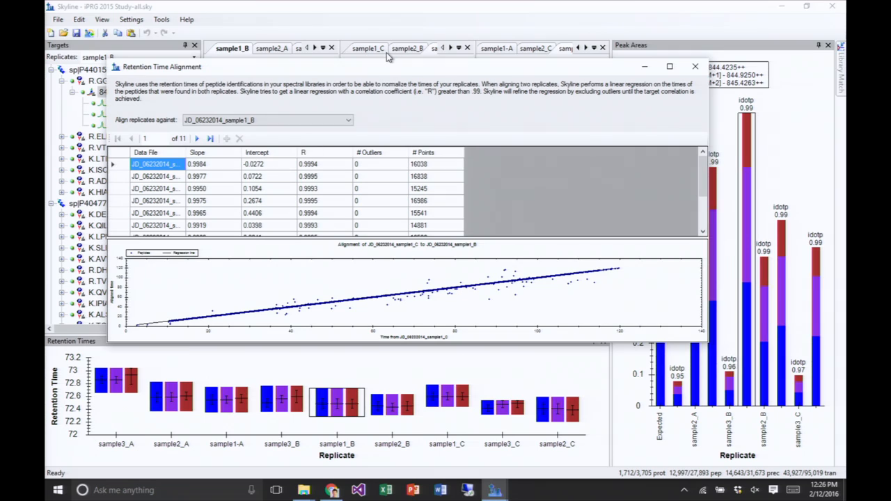
- Enlarge the Retention Time Alignment window to fit its table and plot, and align the replicates against JD_06232014_sample1_B
{"action": "left_click_drag", "start_coordinate": [390, 61], "coordinate": [391, 11]}
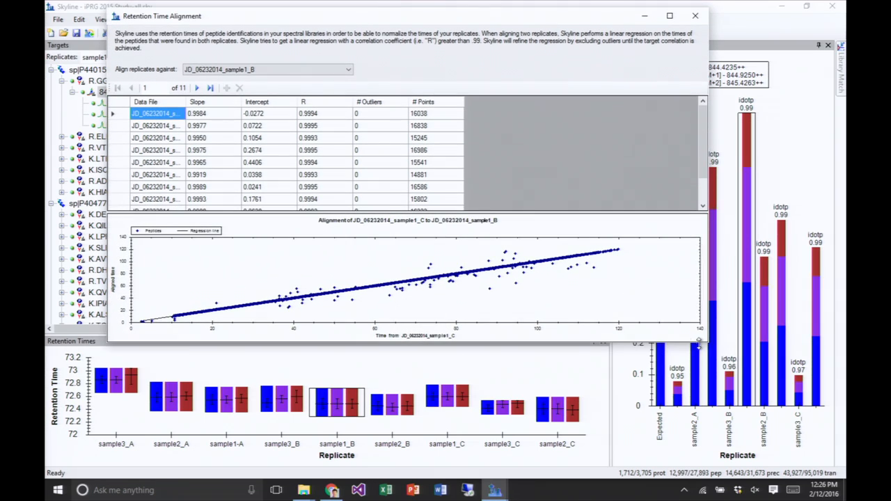
{"action": "left_click_drag", "start_coordinate": [699, 342], "coordinate": [743, 462]}
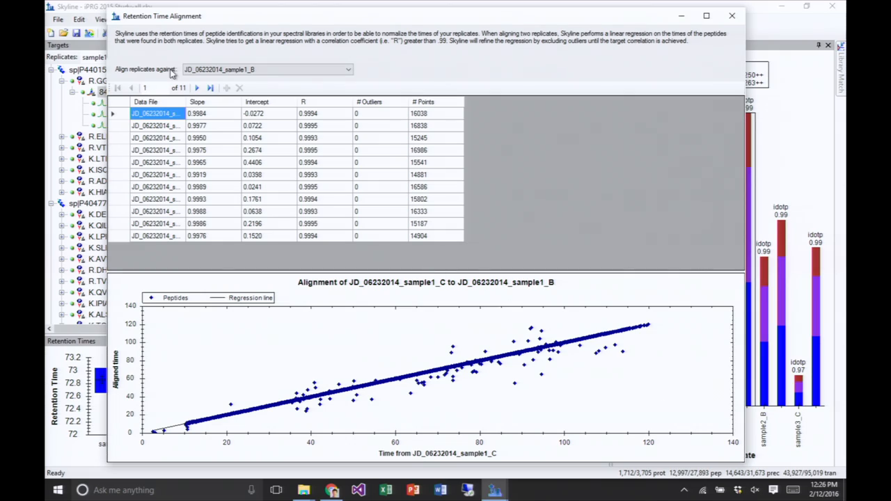
{"action": "left_click", "coordinate": [209, 70]}
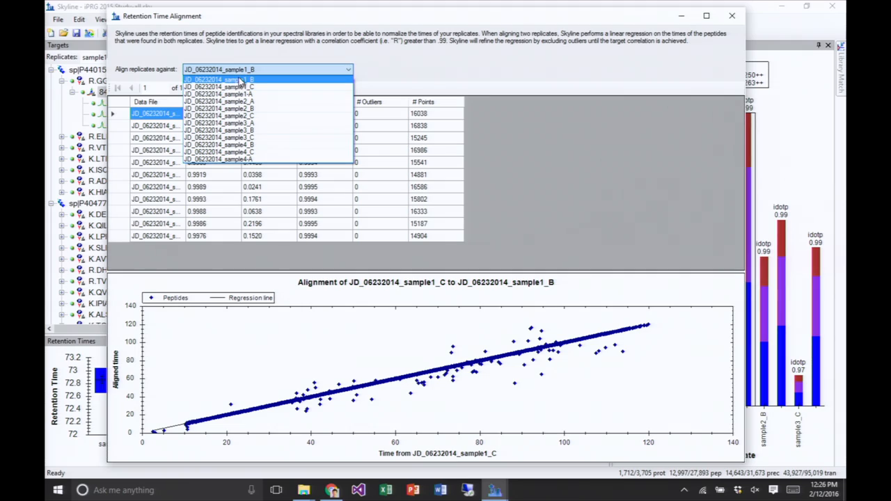
{"action": "left_click", "coordinate": [240, 80]}
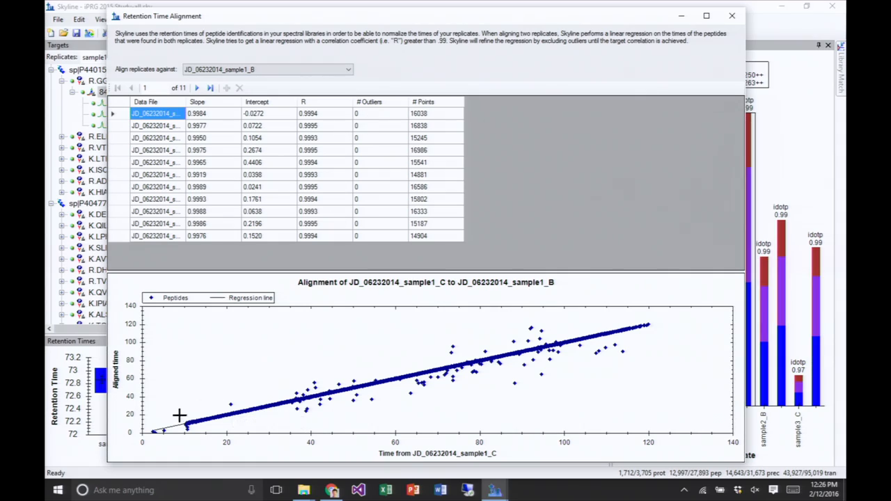
- Close the Retention Time Alignment window and review the annotations and group comparisons defined in the document settings
{"action": "mouse_move", "coordinate": [561, 360]}
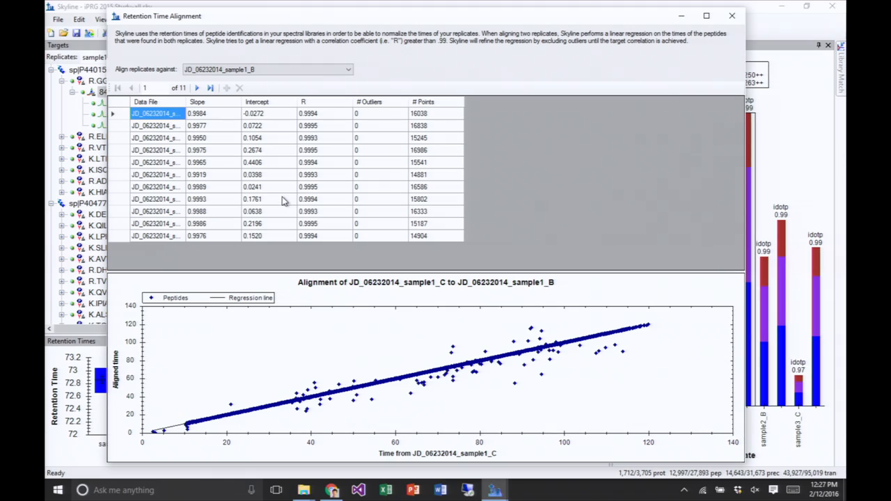
{"action": "left_click", "coordinate": [732, 17]}
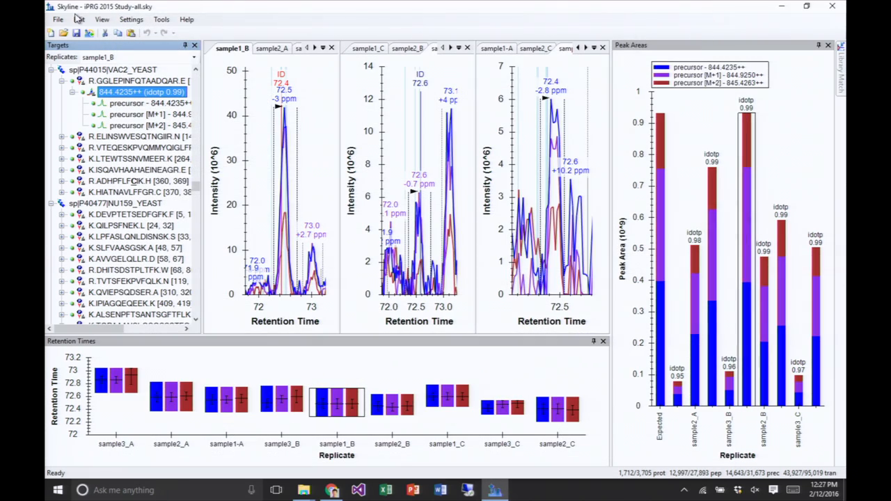
{"action": "left_click", "coordinate": [130, 24]}
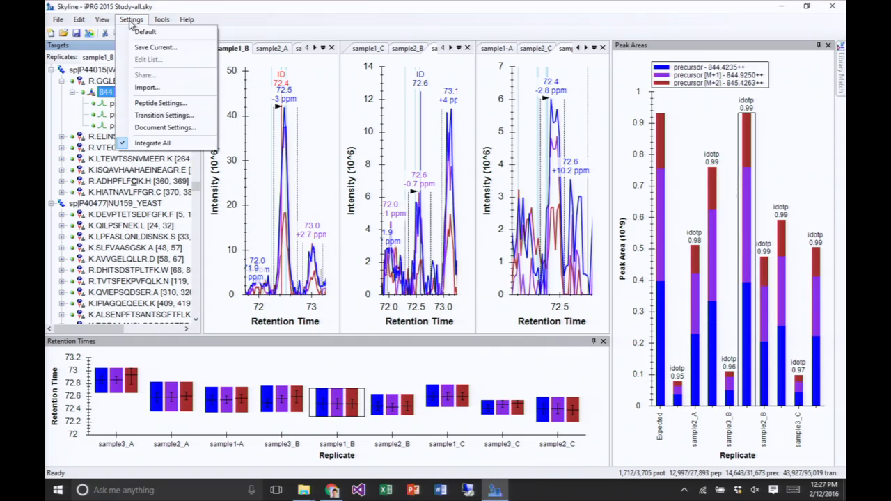
{"action": "left_click", "coordinate": [159, 128]}
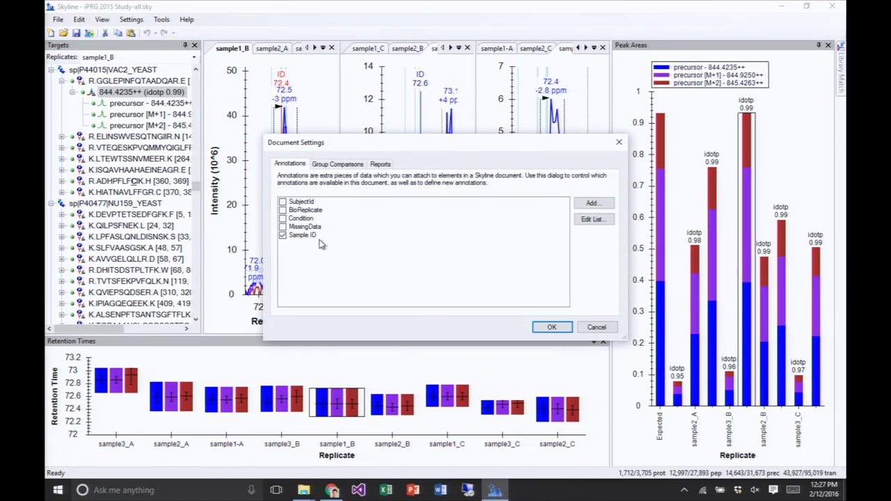
{"action": "left_click", "coordinate": [343, 166]}
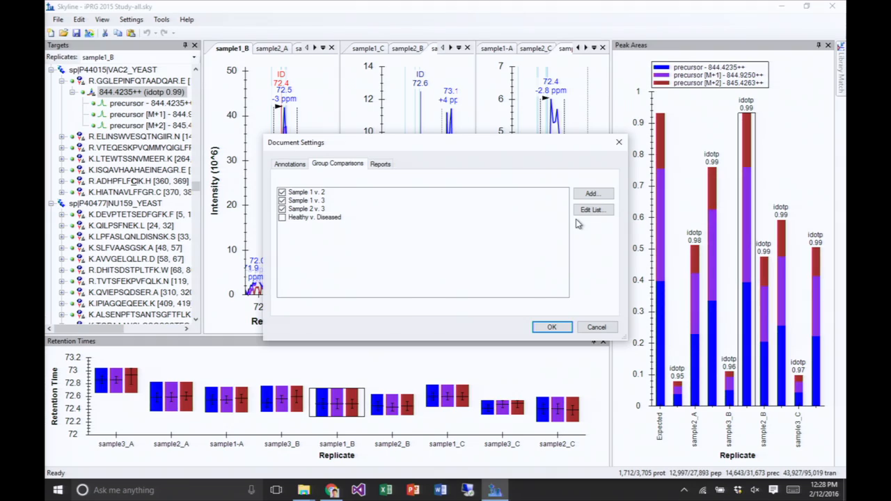
{"action": "left_click", "coordinate": [293, 166]}
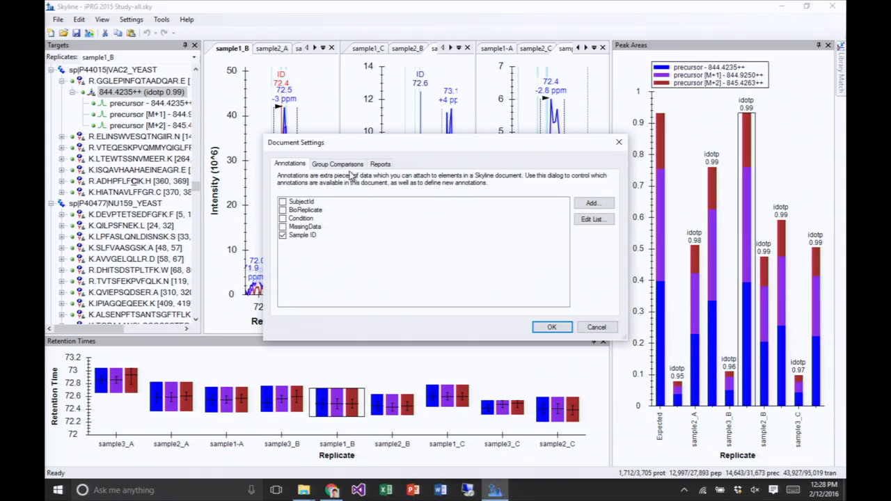
{"action": "left_click", "coordinate": [352, 166]}
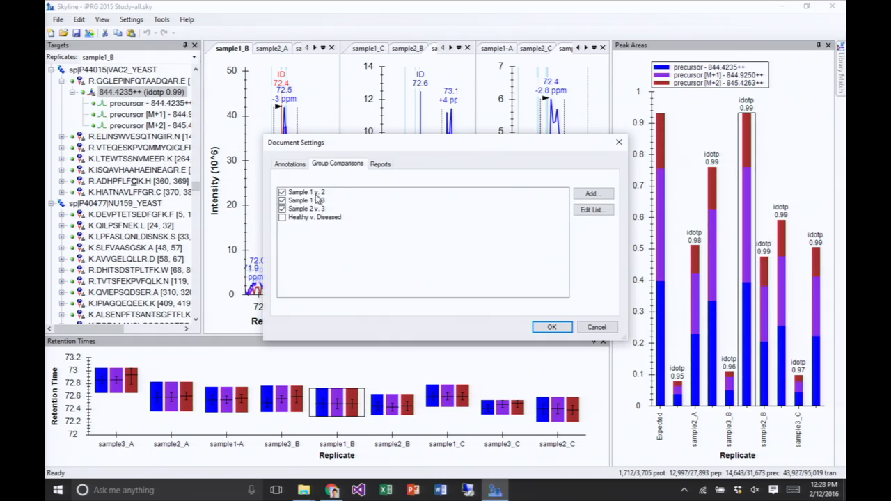
{"action": "left_click", "coordinate": [282, 200]}
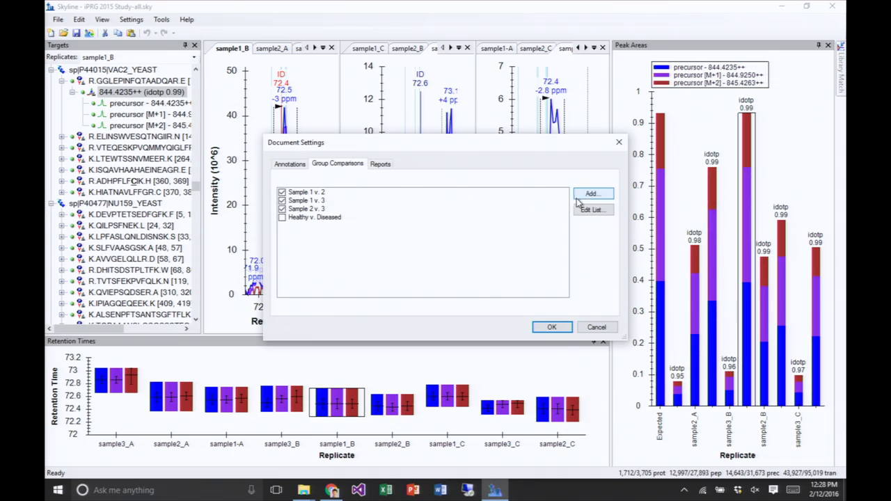
- Inspect the definition of the Sample 1 v. 2 group comparison, including its control group annotation choices, without changing it
{"action": "left_click", "coordinate": [594, 211]}
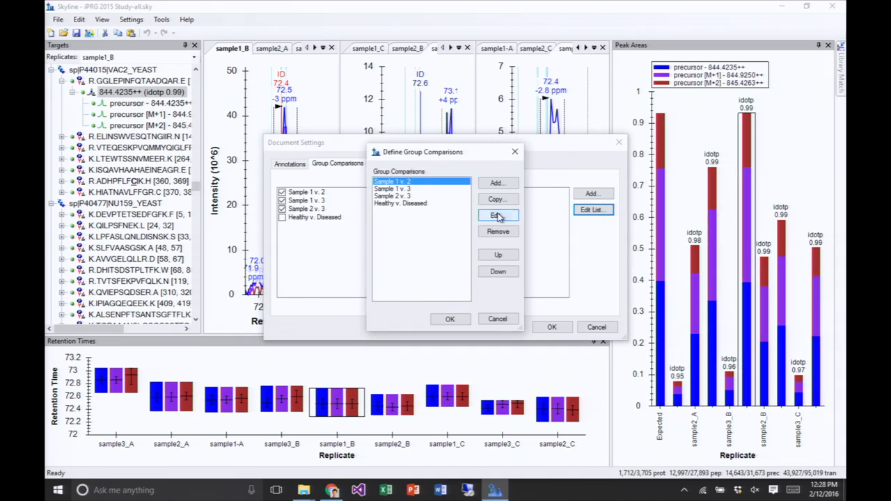
{"action": "left_click", "coordinate": [498, 215]}
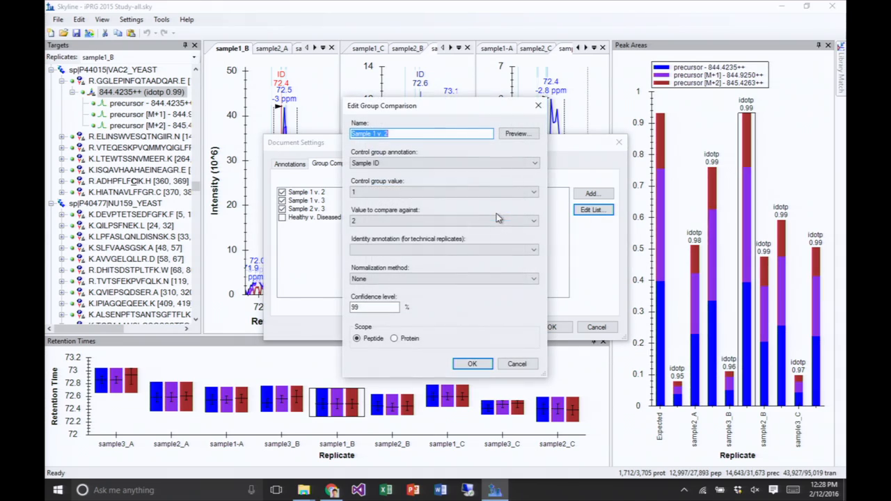
{"action": "left_click", "coordinate": [421, 164]}
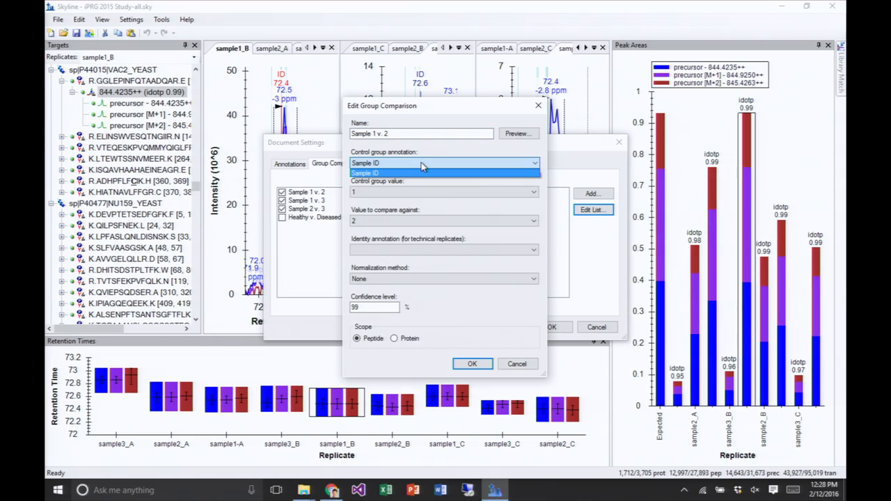
{"action": "left_click", "coordinate": [421, 162]}
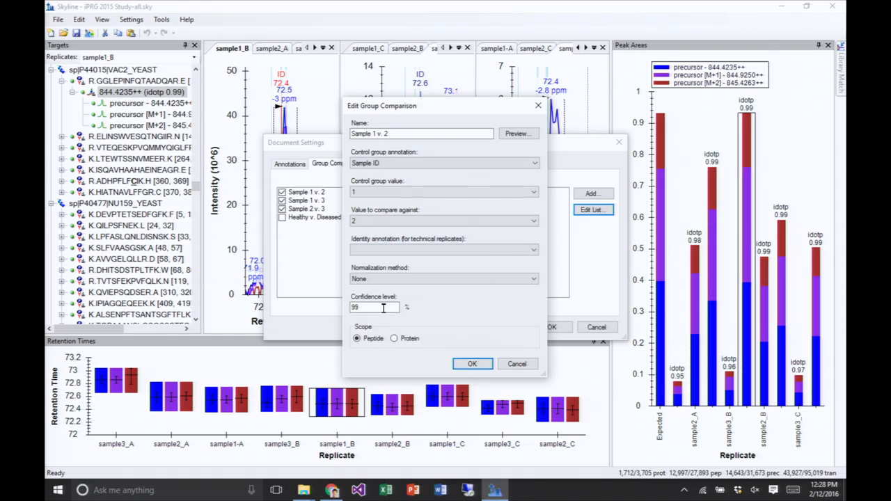
{"action": "left_click", "coordinate": [514, 367]}
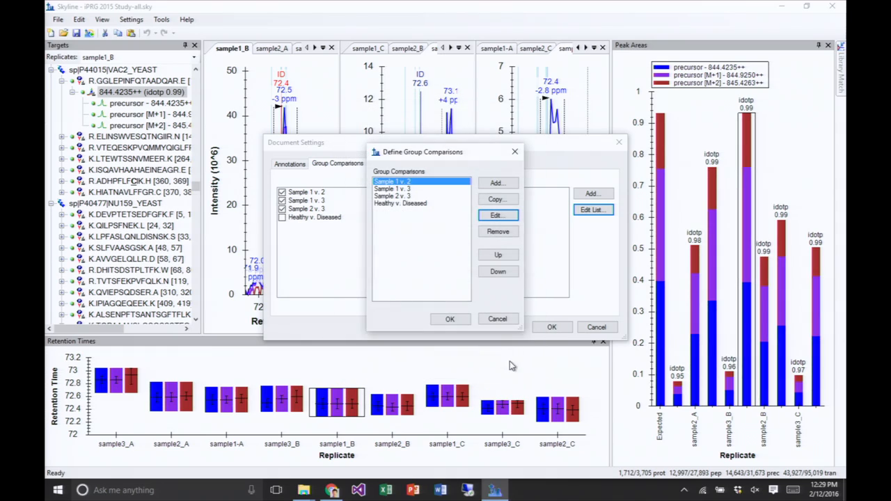
- Inspect the Sample 1 v. 3 group comparison definition and recheck the one for Sample 1 v. 2, discarding any changes
{"action": "left_click", "coordinate": [406, 190]}
{"action": "left_click", "coordinate": [499, 216]}
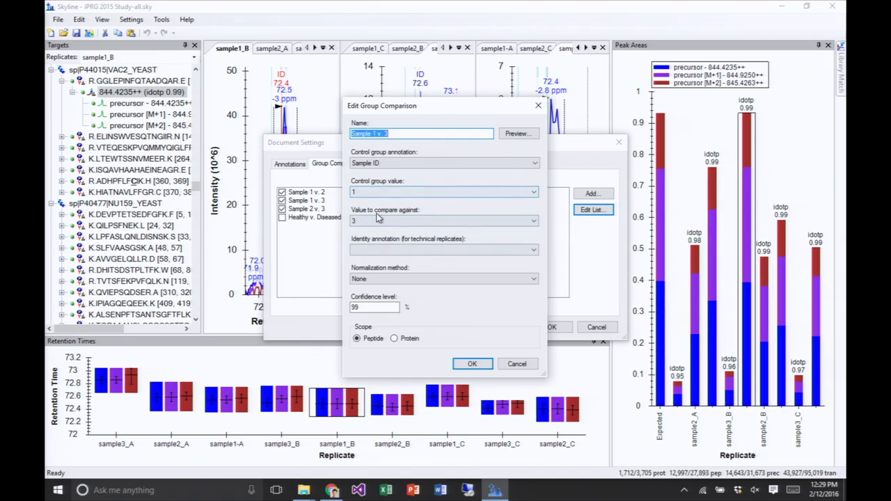
{"action": "left_click", "coordinate": [518, 366]}
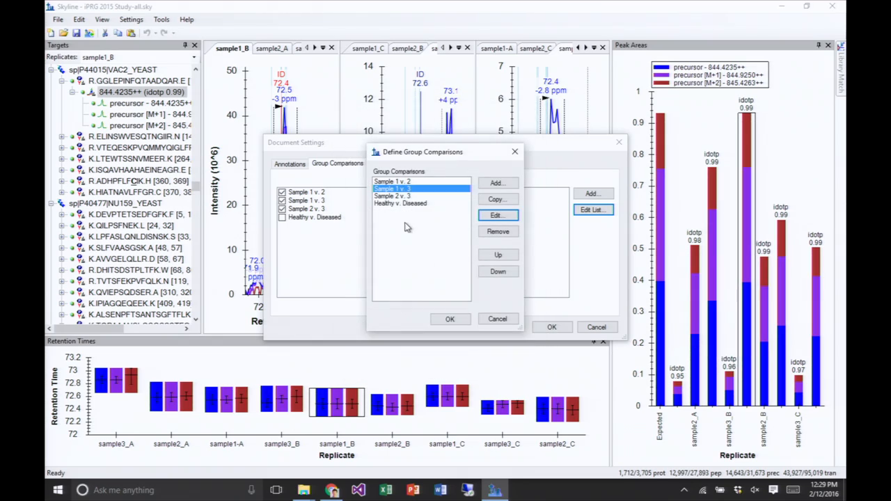
{"action": "left_click", "coordinate": [410, 182]}
{"action": "left_click", "coordinate": [499, 215]}
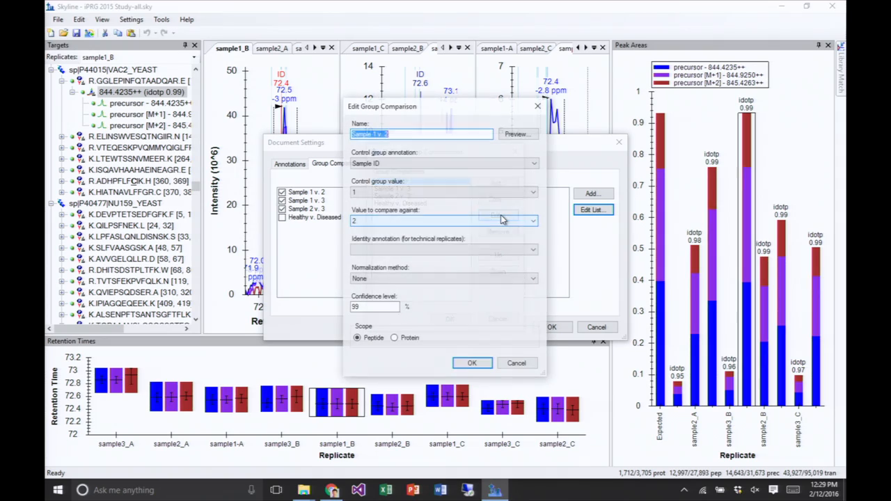
{"action": "left_click", "coordinate": [525, 368]}
- Inspect the Sample 2 v. 3 group comparison definition and leave the document settings without saving changes
{"action": "left_click", "coordinate": [400, 196]}
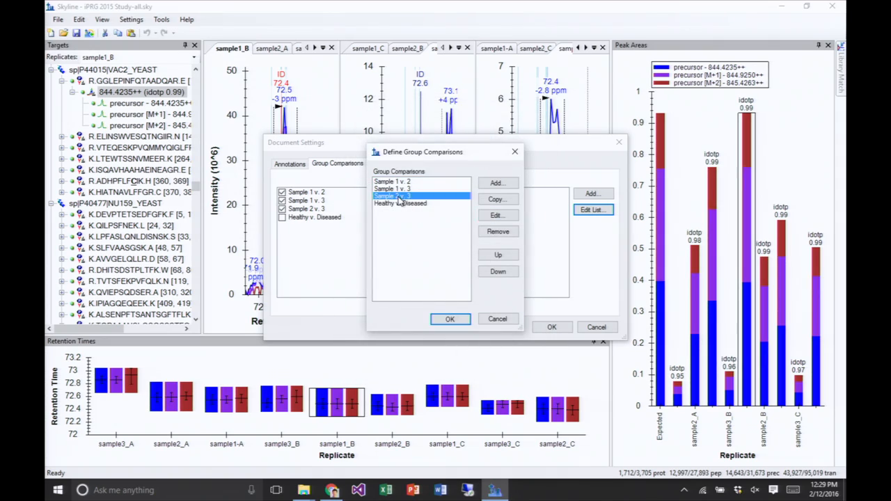
{"action": "left_click", "coordinate": [497, 216]}
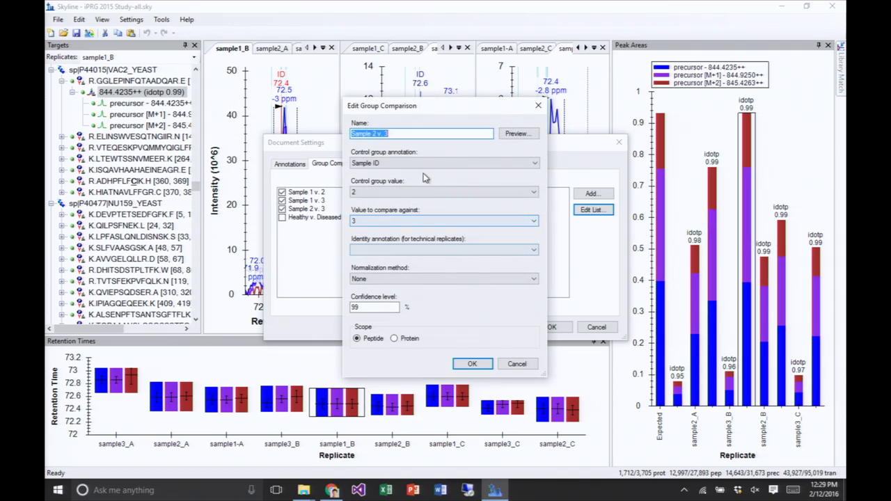
{"action": "left_click", "coordinate": [522, 366]}
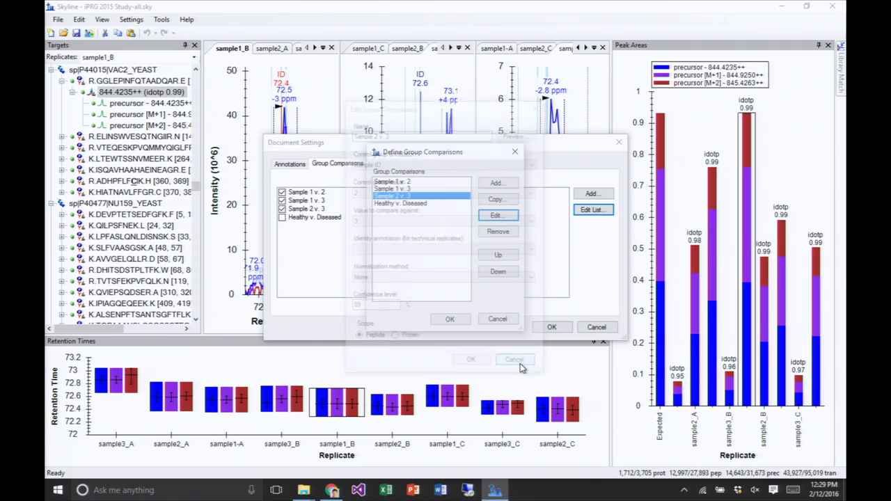
{"action": "left_click", "coordinate": [499, 319]}
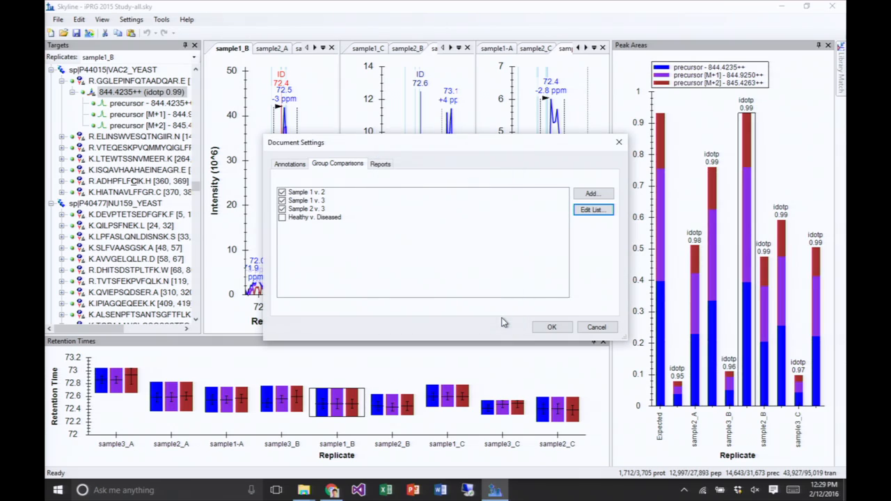
{"action": "left_click", "coordinate": [595, 328]}
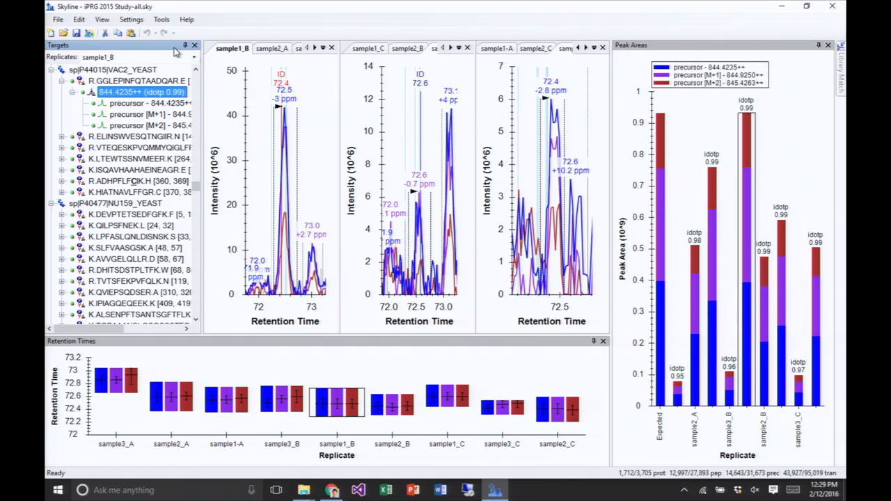
- Open the Sample 1 v. 2 group comparison grid and resize its window to a tall, narrow shape fitting the columns
{"action": "left_click", "coordinate": [101, 20]}
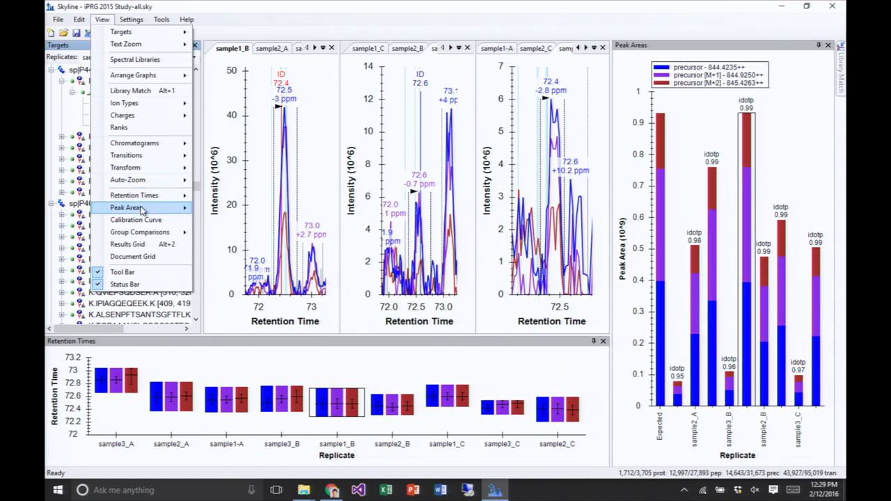
{"action": "mouse_move", "coordinate": [147, 236]}
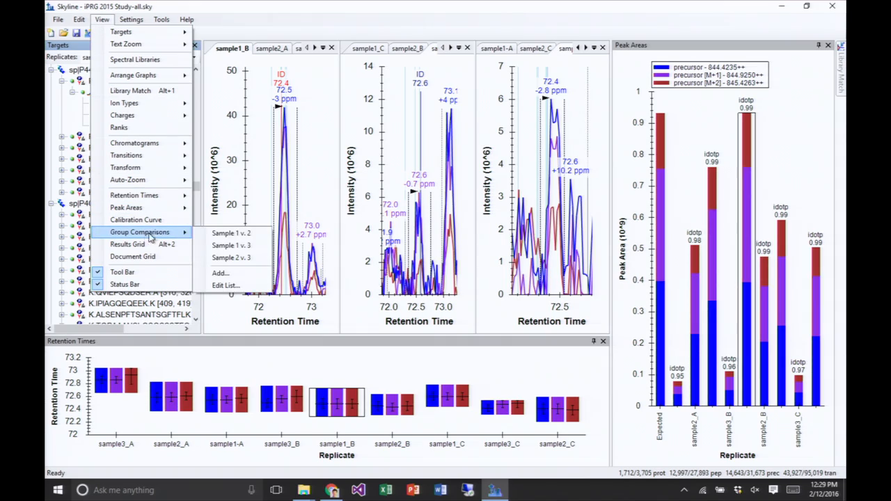
{"action": "left_click", "coordinate": [230, 233]}
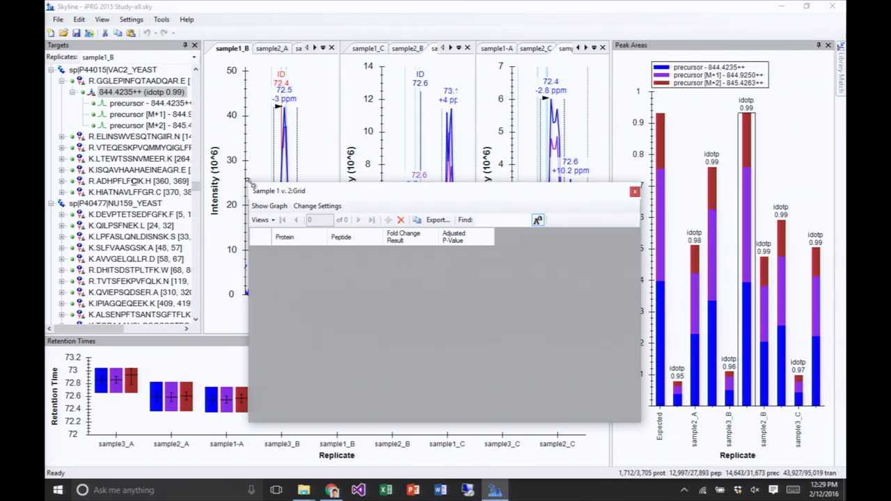
{"action": "left_click_drag", "start_coordinate": [248, 182], "coordinate": [72, 26]}
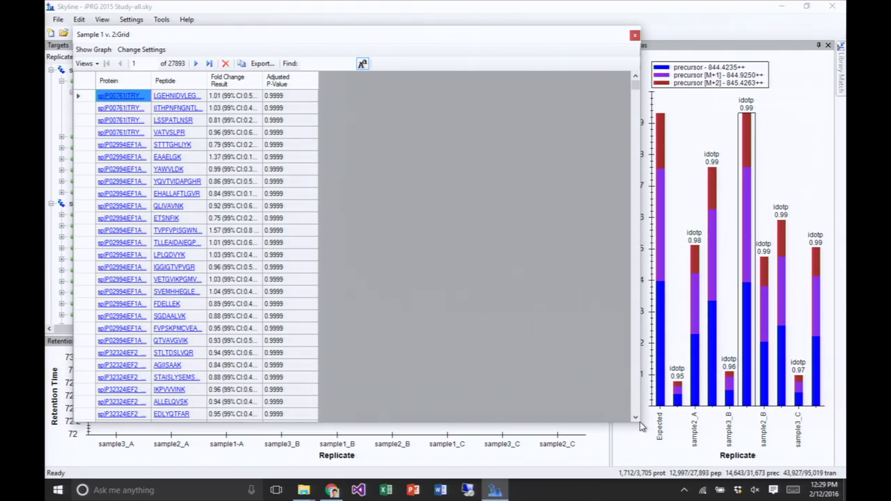
{"action": "left_click_drag", "start_coordinate": [638, 421], "coordinate": [373, 428]}
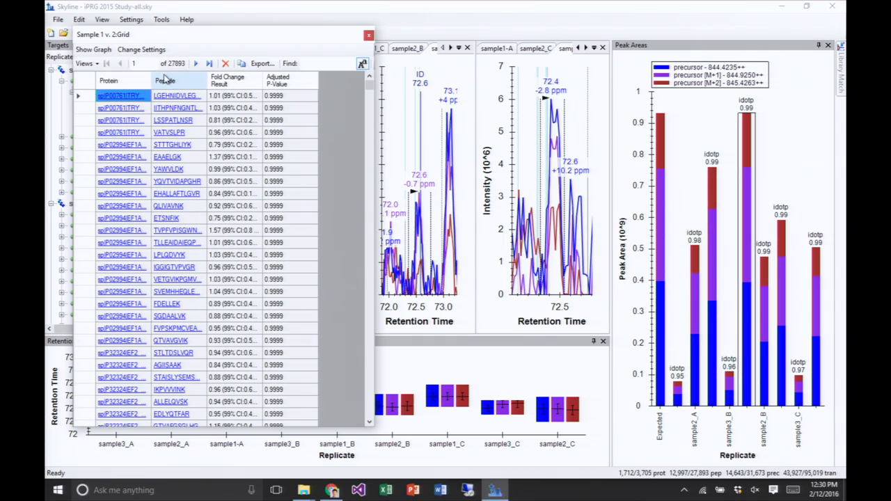
- Filter the Sample 1 v. 2 grid to rows with an Adjusted P-Value less than 0.05
{"action": "left_click", "coordinate": [290, 87]}
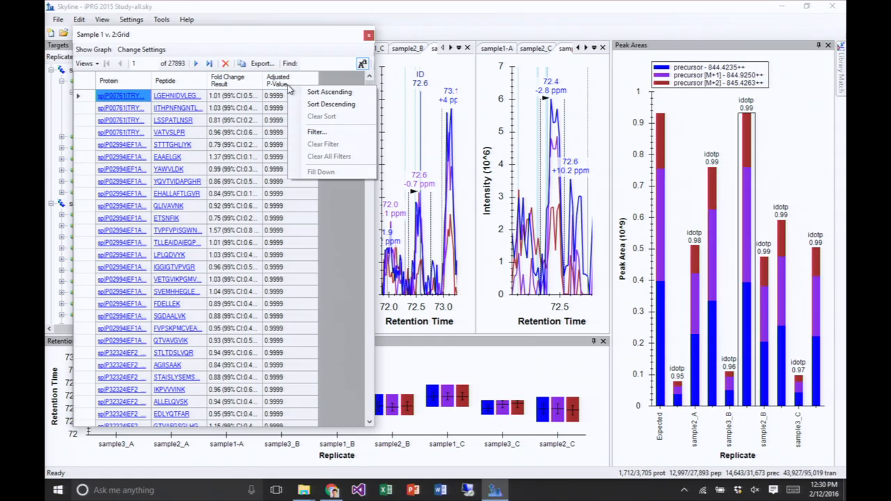
{"action": "left_click", "coordinate": [316, 132]}
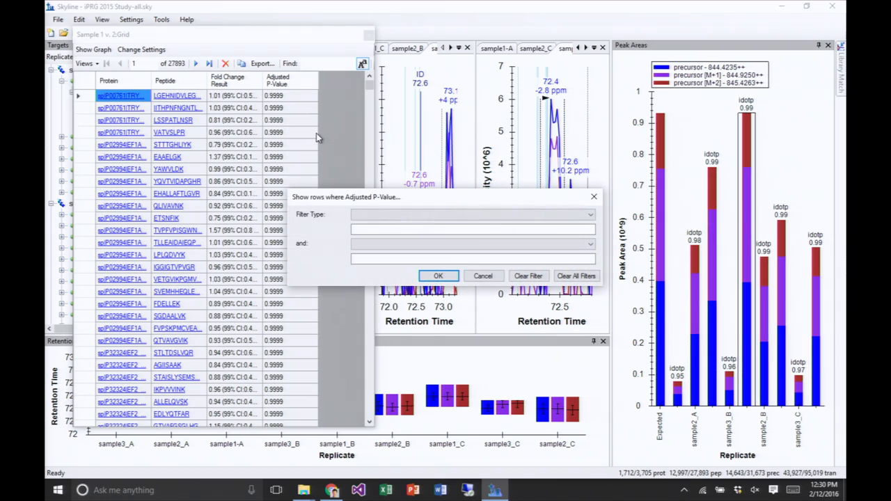
{"action": "left_click", "coordinate": [360, 217]}
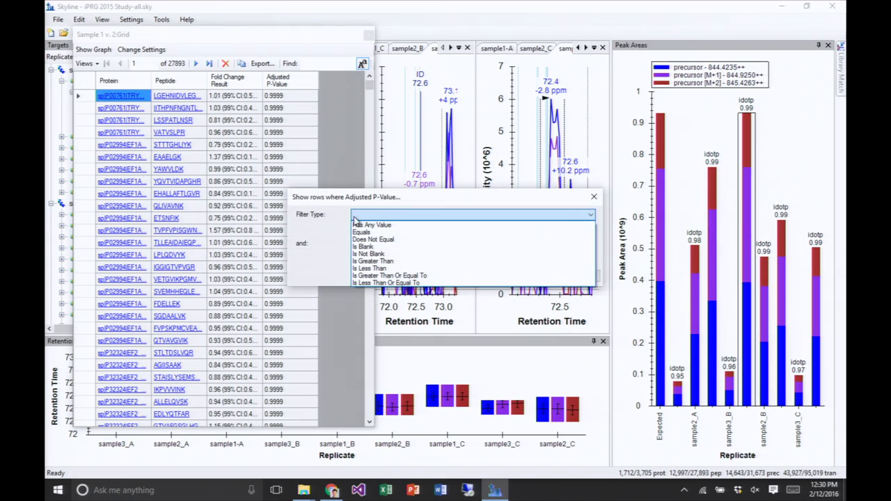
{"action": "left_click", "coordinate": [371, 268]}
{"action": "left_click", "coordinate": [369, 226]}
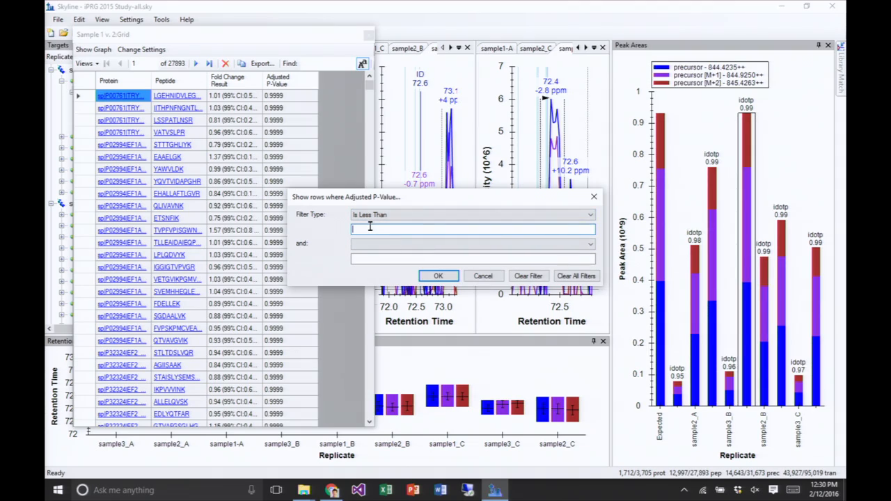
{"action": "type", "text": "0.05"}
{"action": "left_click", "coordinate": [438, 276]}
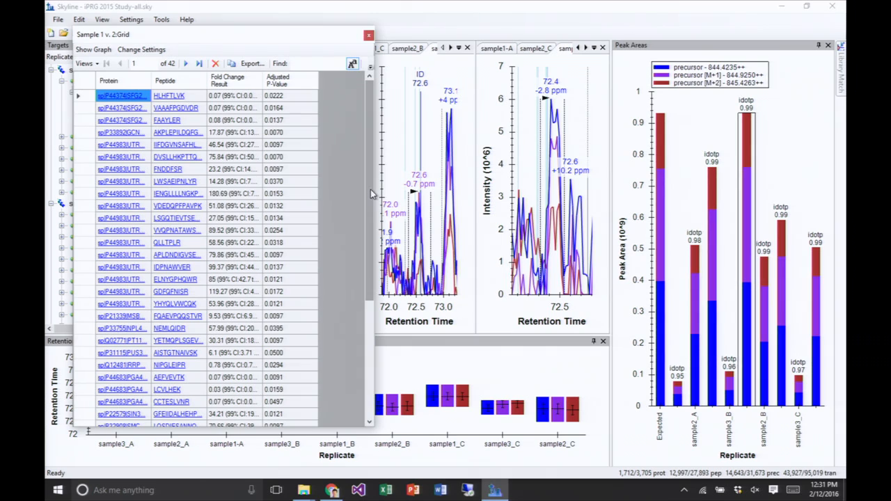
- Show the Sample 1 v. 2 fold change graph and detach it into its own floating window beside the grid
{"action": "left_click_drag", "start_coordinate": [370, 189], "coordinate": [347, 138]}
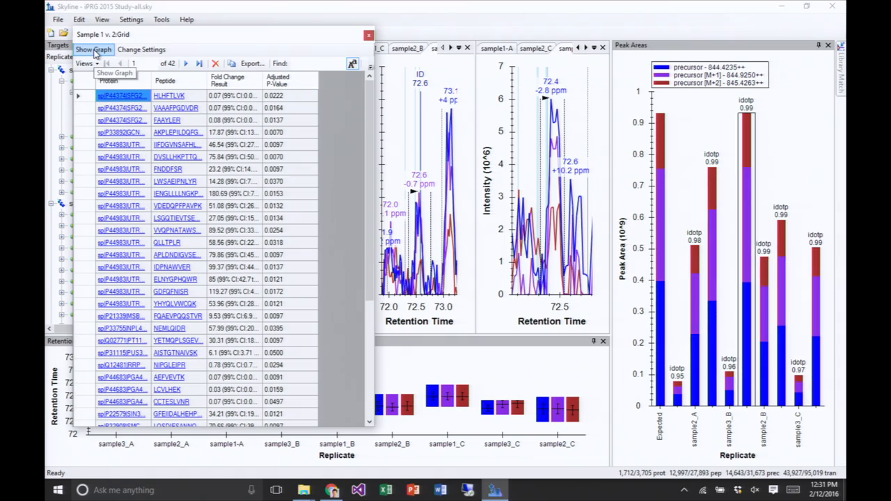
{"action": "left_click", "coordinate": [94, 49]}
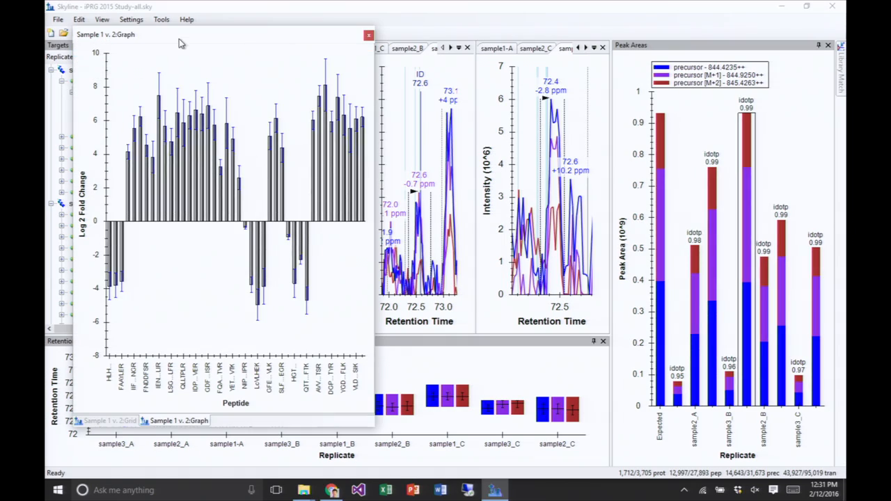
{"action": "left_click_drag", "start_coordinate": [191, 422], "coordinate": [561, 182]}
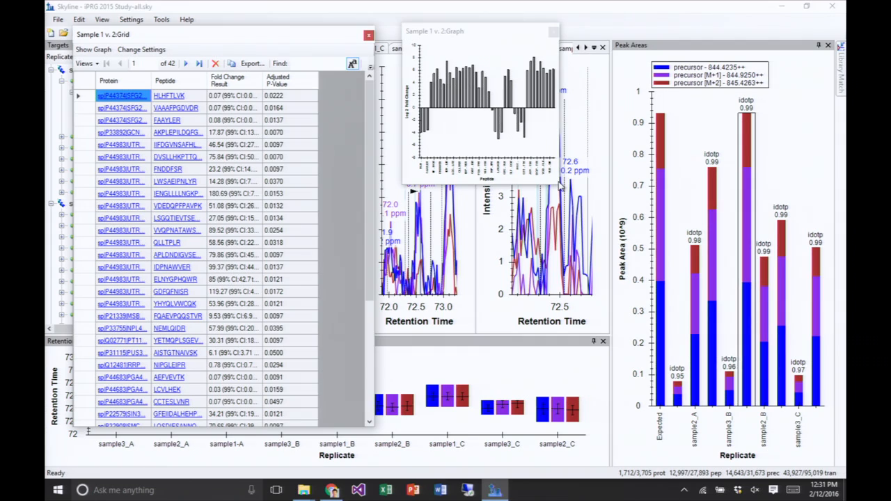
- Enlarge the Sample 1 v. 2 graph, sort the grid ascending by Fold Change Result to reorder the bars, and close the graph
{"action": "left_click_drag", "start_coordinate": [557, 183], "coordinate": [711, 415]}
{"action": "left_click", "coordinate": [239, 89]}
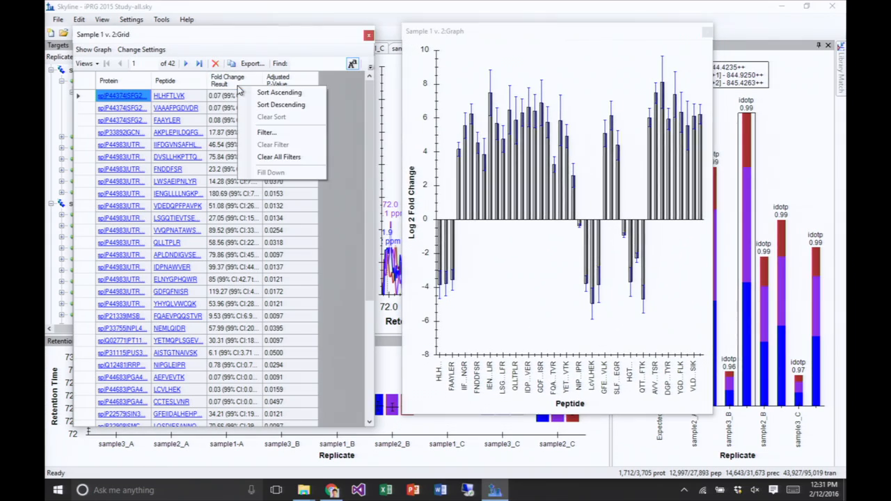
{"action": "left_click", "coordinate": [279, 92]}
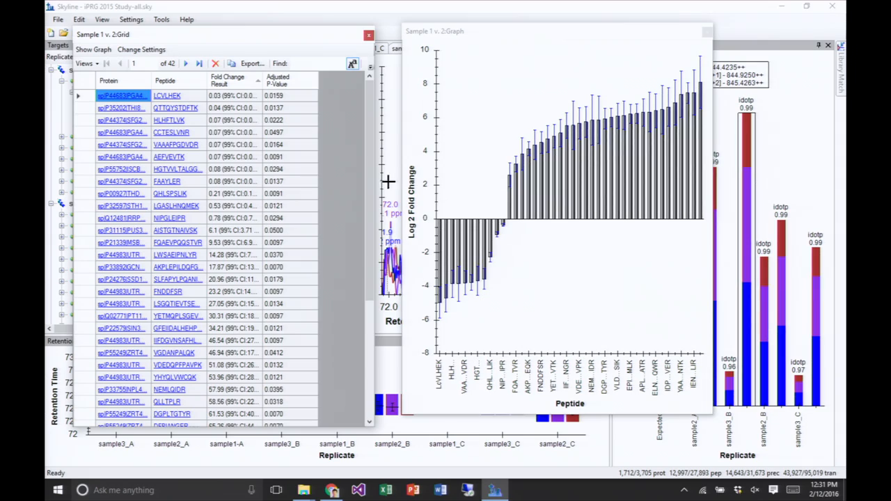
{"action": "left_click", "coordinate": [707, 33]}
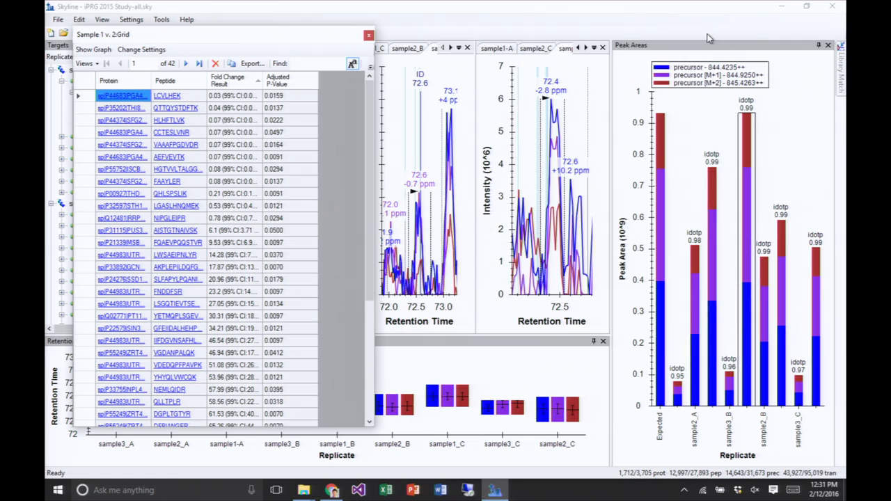
- Select and copy all the Peptide cells in the Sample 1 v. 2 grid, from LCVLHEK down to the last row
{"action": "left_click", "coordinate": [197, 97]}
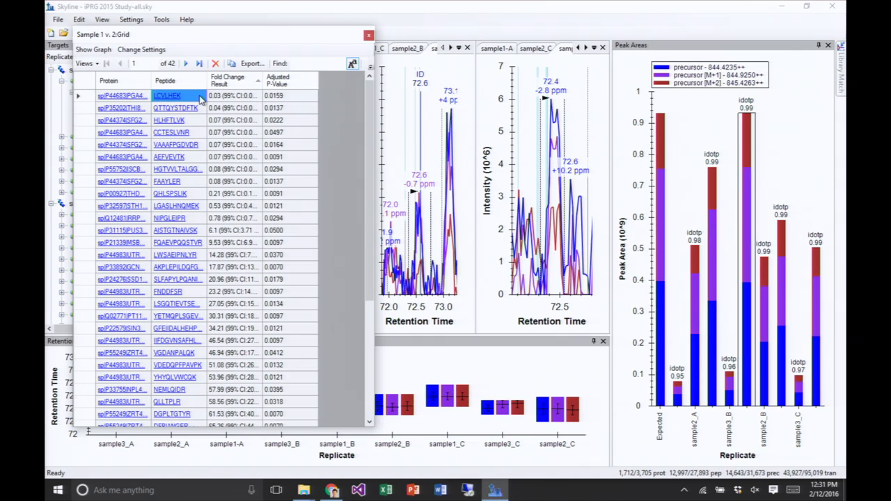
{"action": "left_click_drag", "start_coordinate": [197, 98], "coordinate": [179, 448]}
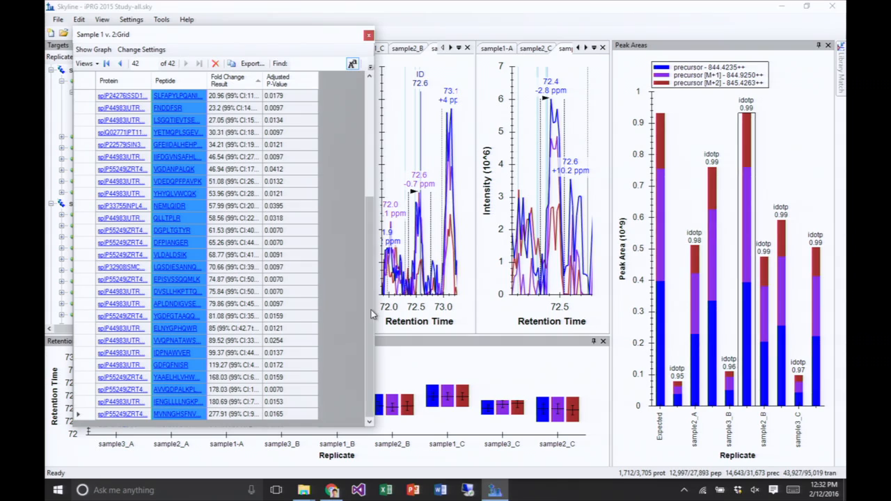
{"action": "left_click_drag", "start_coordinate": [371, 310], "coordinate": [368, 178]}
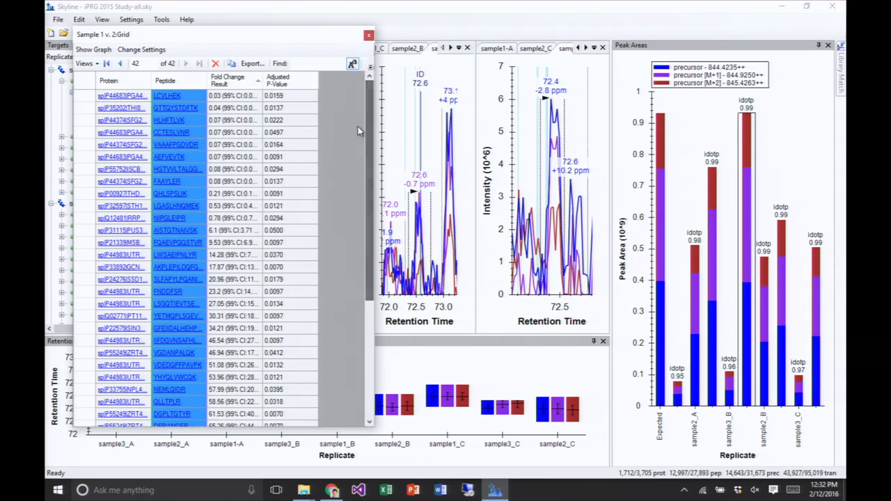
{"action": "left_click", "coordinate": [198, 99]}
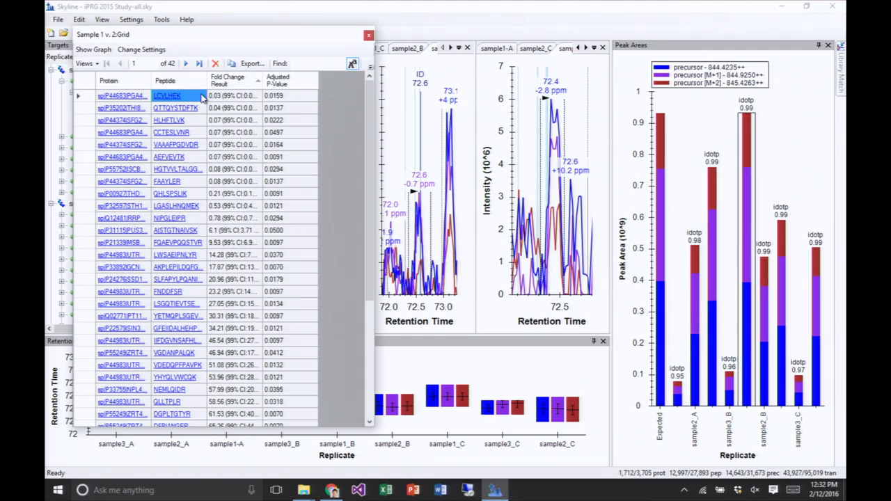
{"action": "left_click_drag", "start_coordinate": [201, 97], "coordinate": [185, 426]}
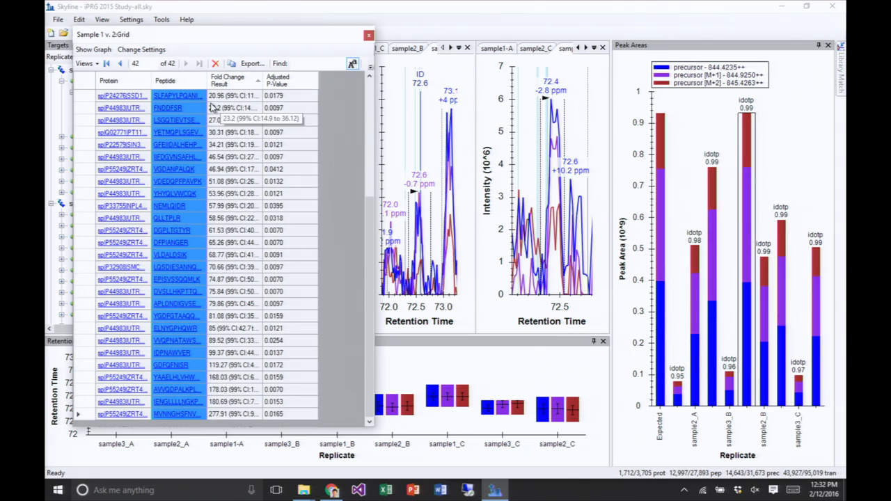
- Switch to a new Notepad document, paste the copied peptide sequences, and shrink its window so it sits beside the grid
{"action": "left_click", "coordinate": [60, 490]}
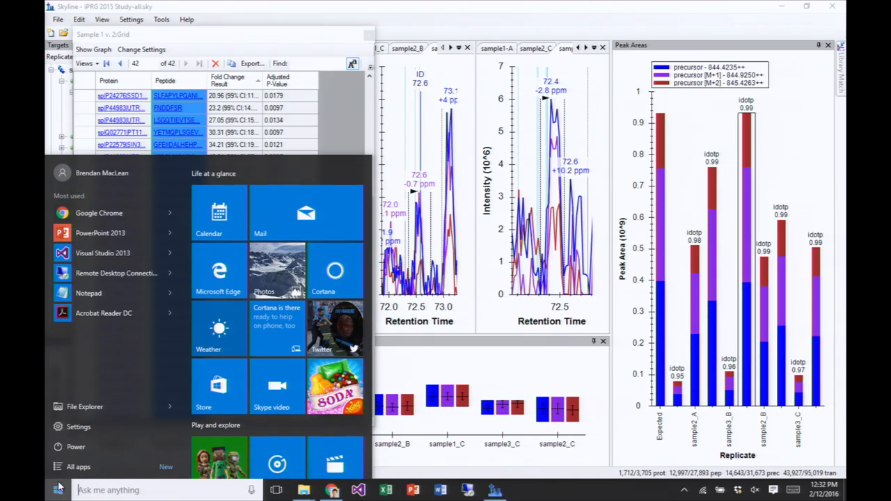
{"action": "type", "text": "note"}
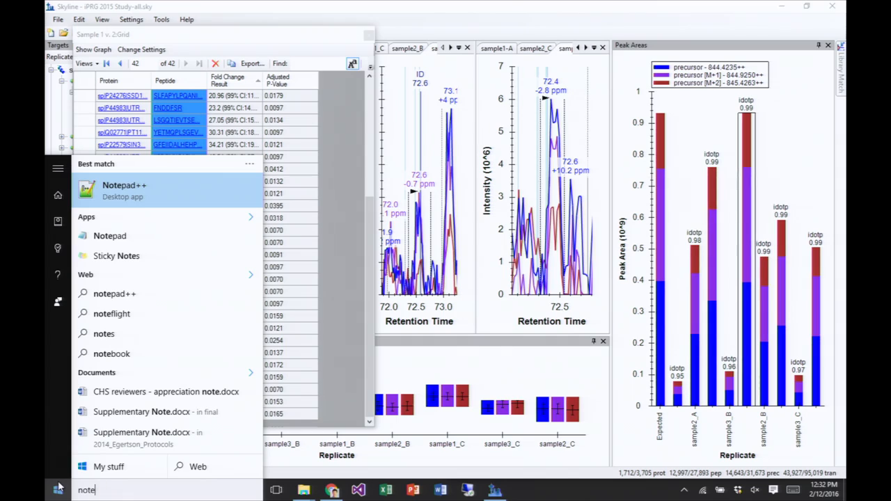
{"action": "key", "text": "Down"}
{"action": "key", "text": "Return"}
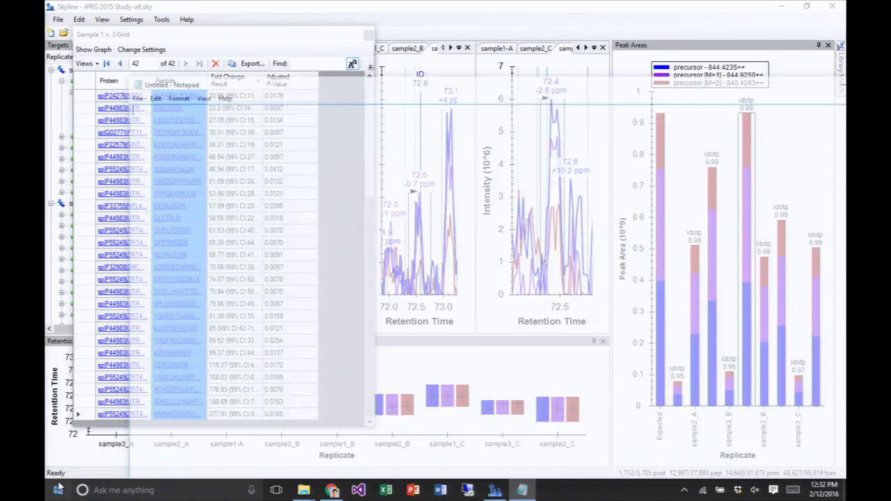
{"action": "key", "text": "ctrl+v"}
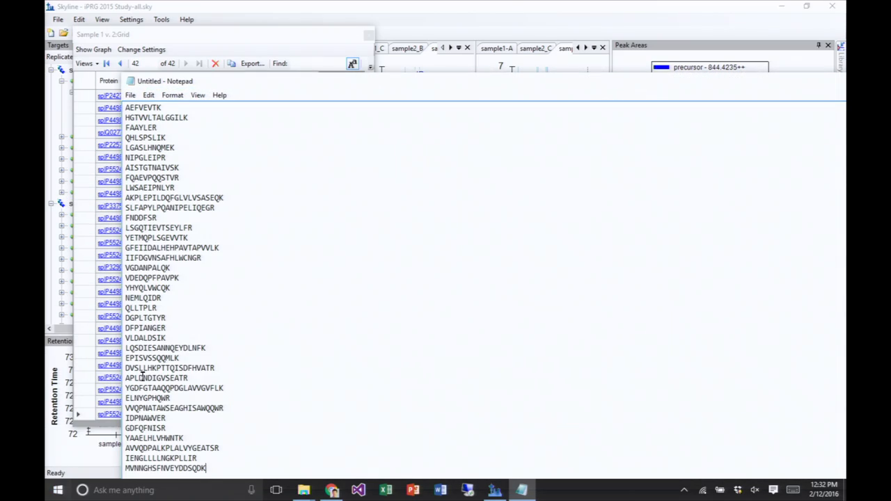
{"action": "left_click_drag", "start_coordinate": [391, 90], "coordinate": [374, 24]}
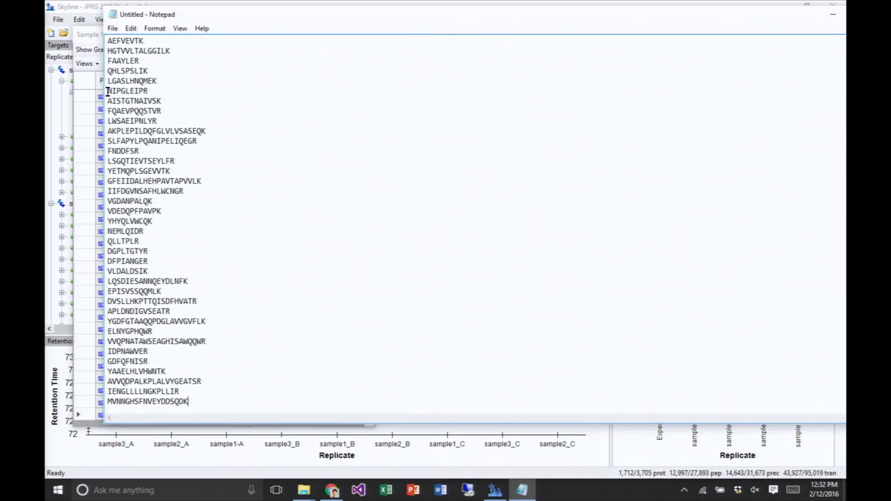
{"action": "left_click_drag", "start_coordinate": [106, 91], "coordinate": [620, 164]}
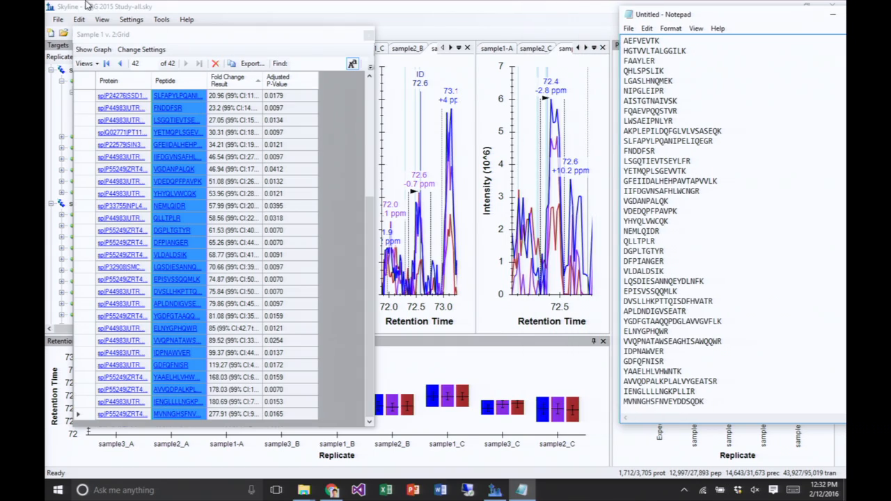
- Return to Skyline and open the Sample 1 v. 3 group comparison grid
{"action": "left_click", "coordinate": [102, 21]}
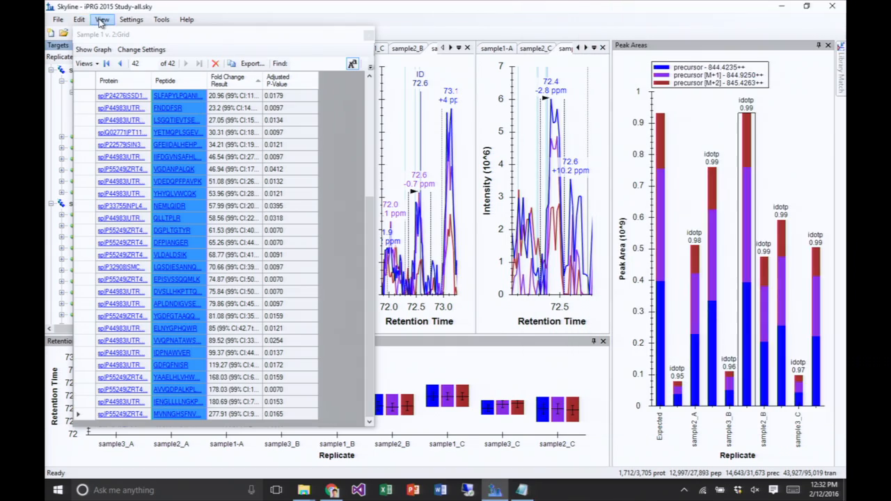
{"action": "left_click", "coordinate": [102, 21]}
{"action": "mouse_move", "coordinate": [131, 235]}
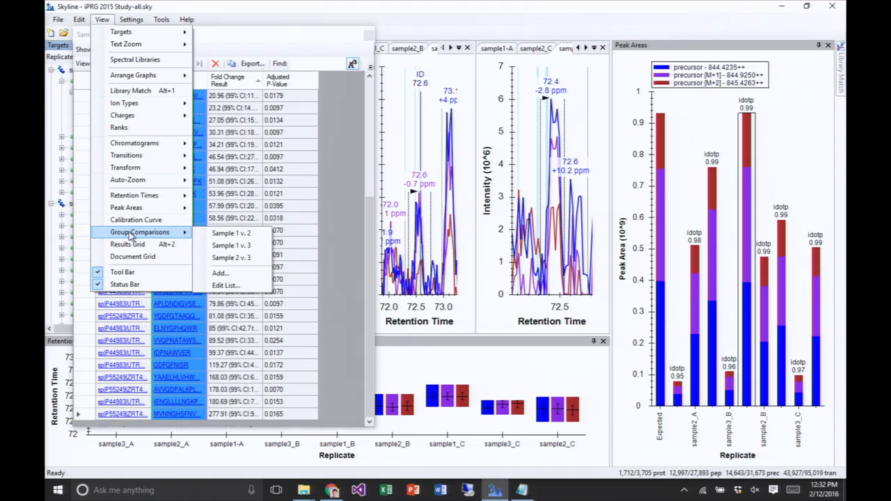
{"action": "left_click", "coordinate": [231, 245]}
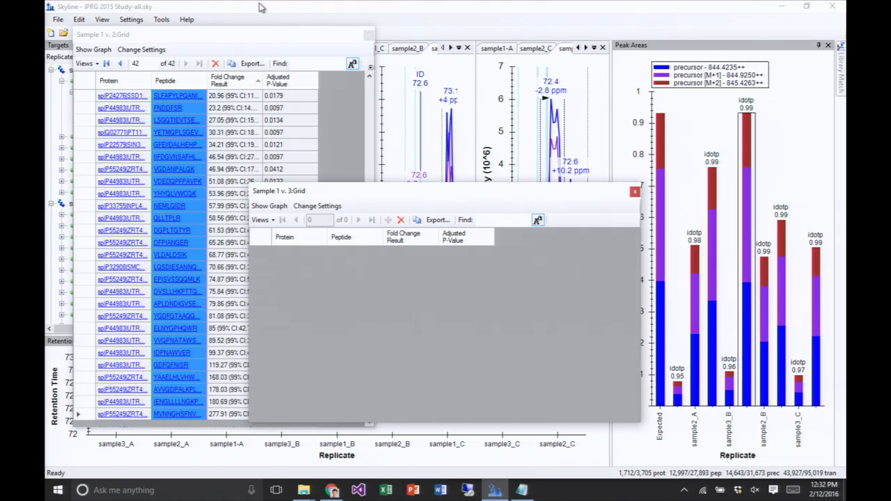
- Bring the Sample 1 v. 2 grid forward and check its saved views, including Significant Peptides, leaving the view list unchanged
{"action": "left_click", "coordinate": [249, 39]}
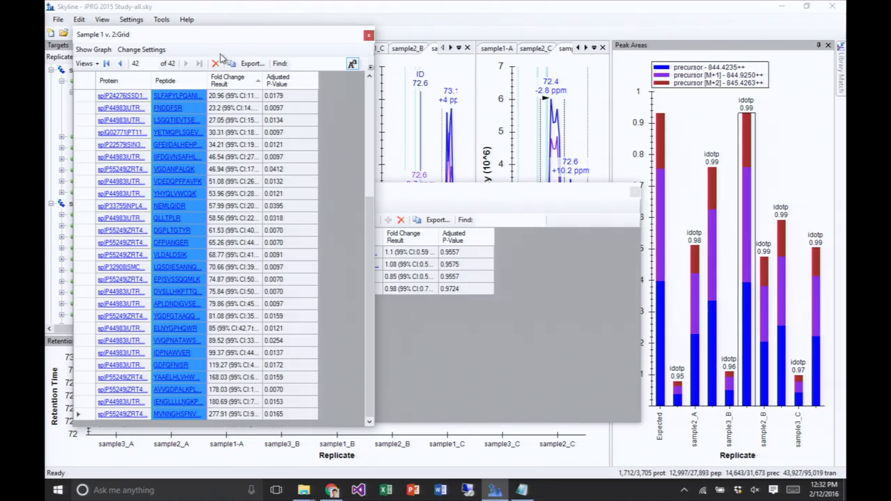
{"action": "left_click", "coordinate": [98, 65]}
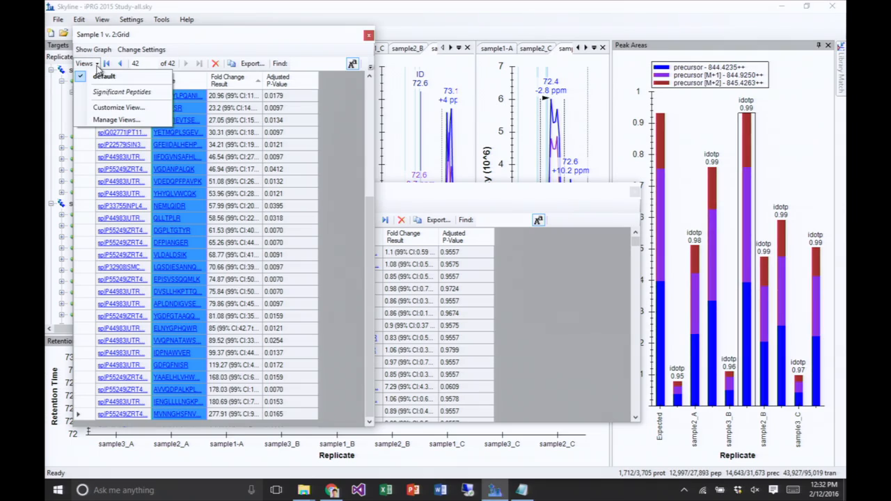
{"action": "left_click", "coordinate": [98, 65]}
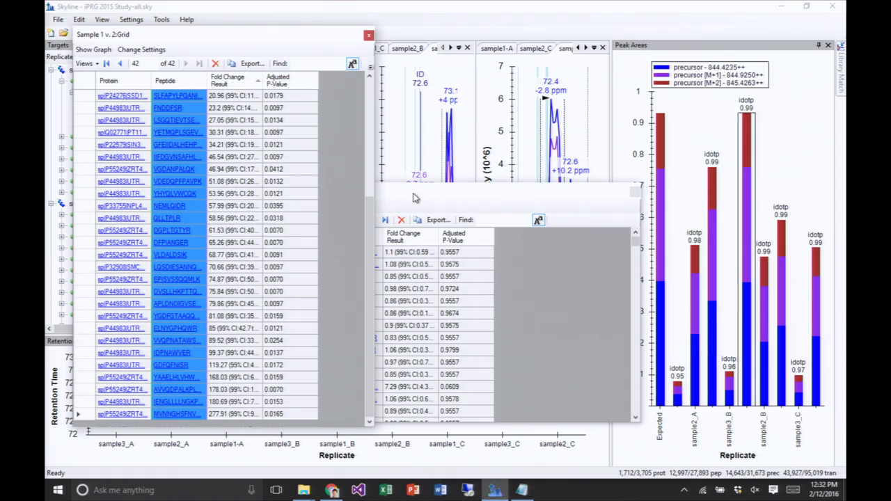
{"action": "left_click", "coordinate": [86, 64]}
{"action": "left_click", "coordinate": [89, 65]}
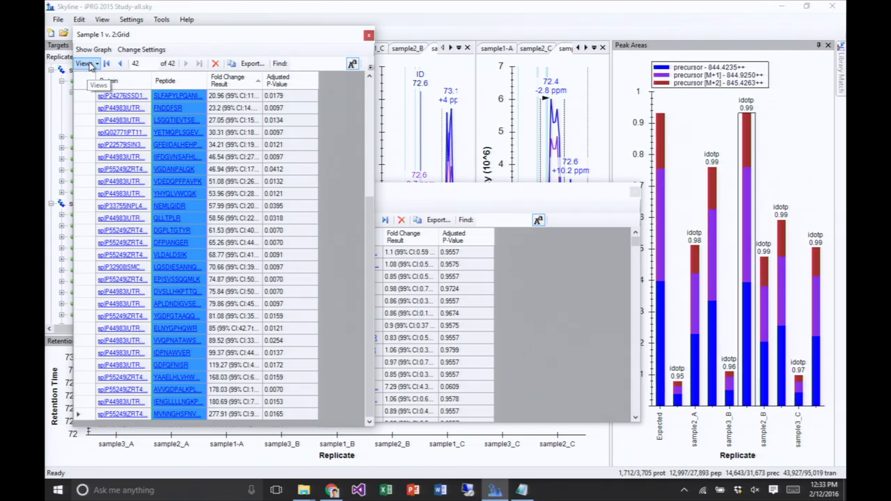
{"action": "left_click", "coordinate": [98, 65]}
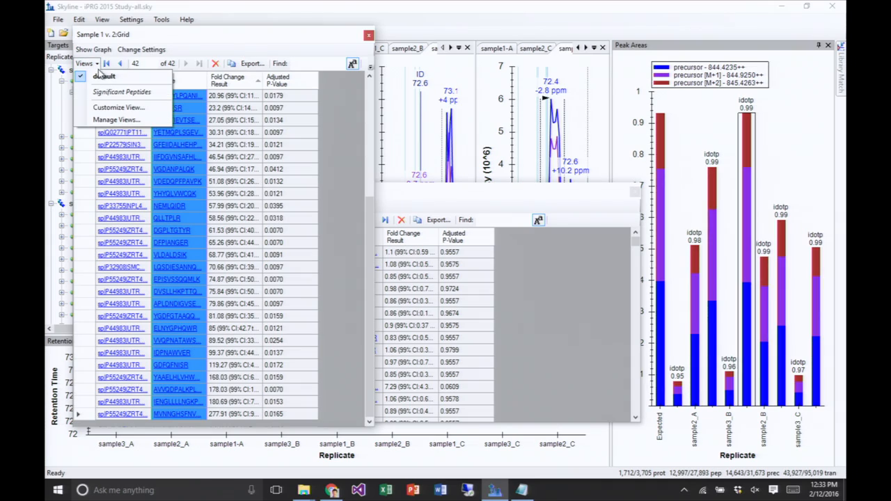
{"action": "left_click", "coordinate": [112, 120]}
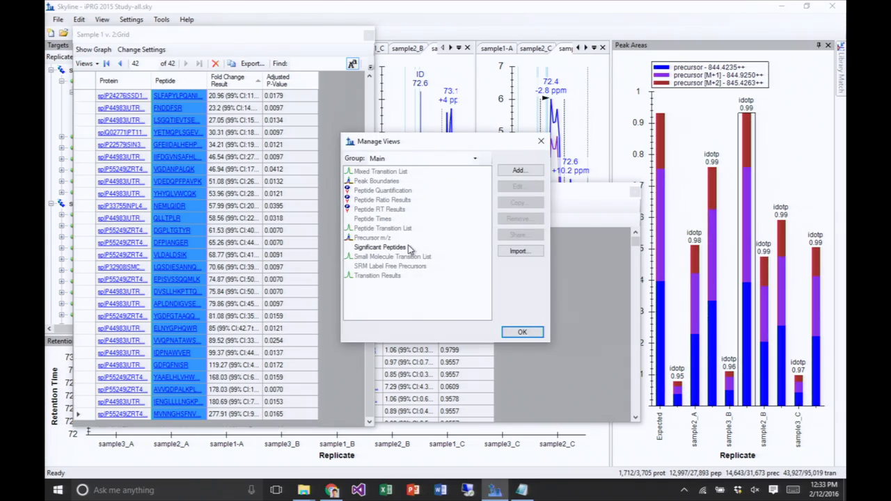
{"action": "left_click", "coordinate": [403, 247]}
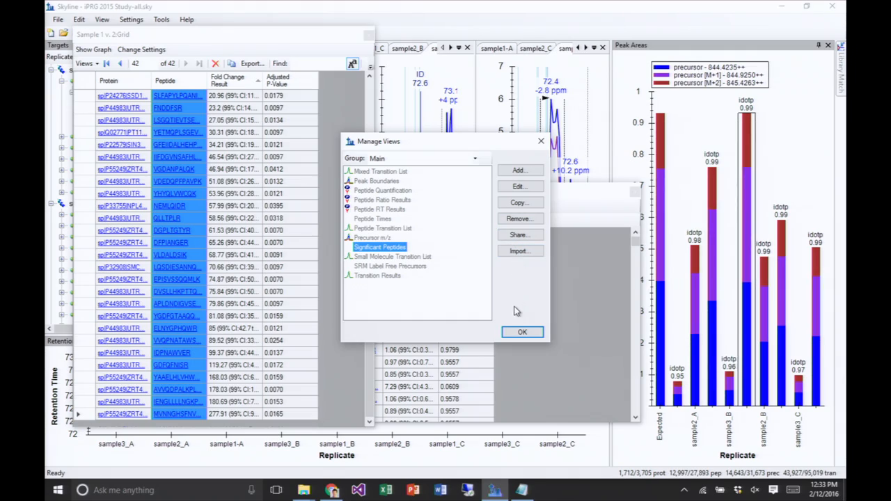
{"action": "left_click", "coordinate": [540, 142]}
- Delete the saved Significant Peptides view from the Main group of views
{"action": "left_click", "coordinate": [85, 64]}
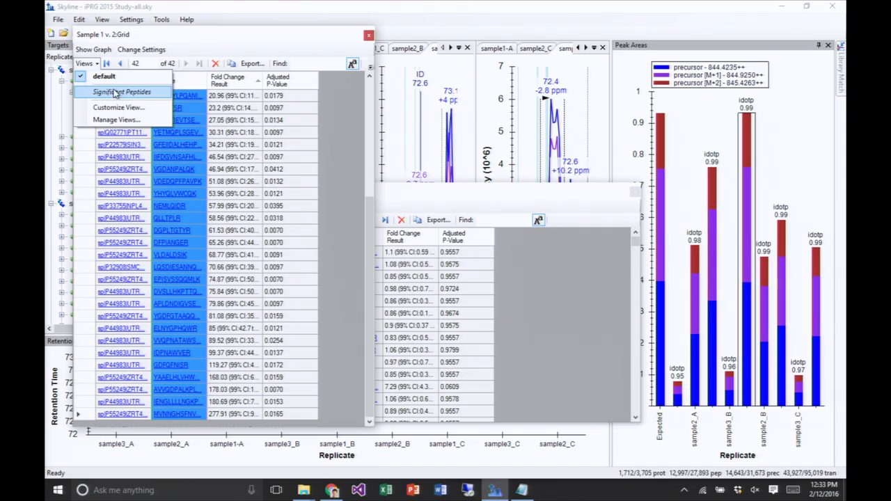
{"action": "left_click", "coordinate": [109, 121]}
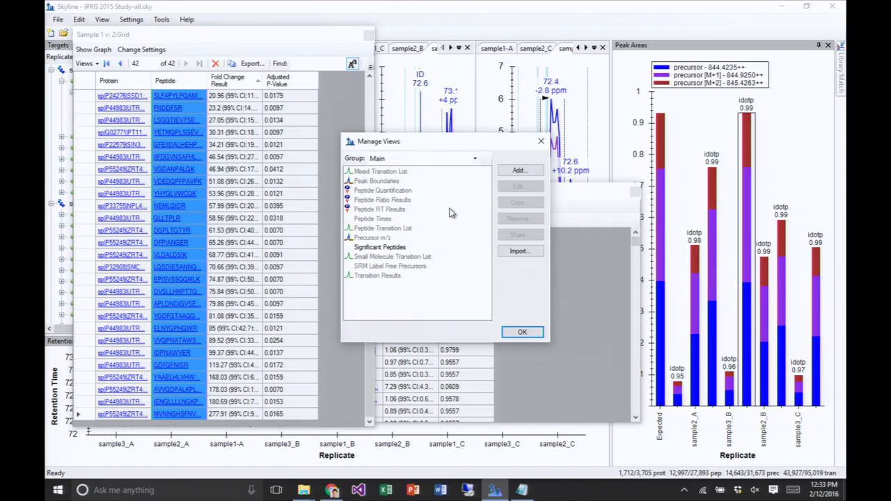
{"action": "left_click", "coordinate": [405, 248]}
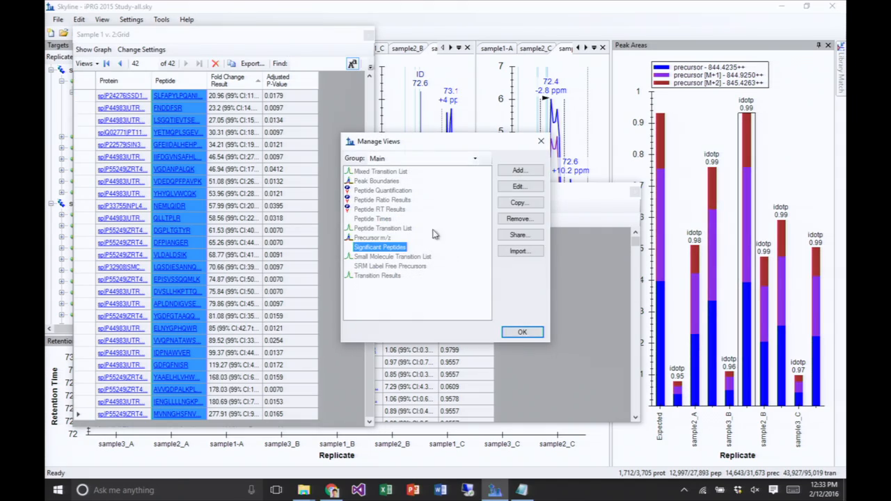
{"action": "left_click", "coordinate": [519, 220]}
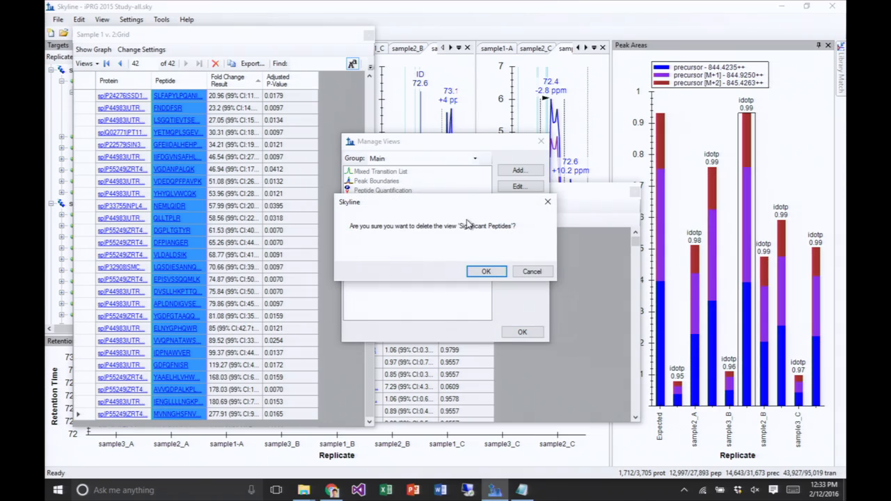
{"action": "left_click", "coordinate": [485, 271]}
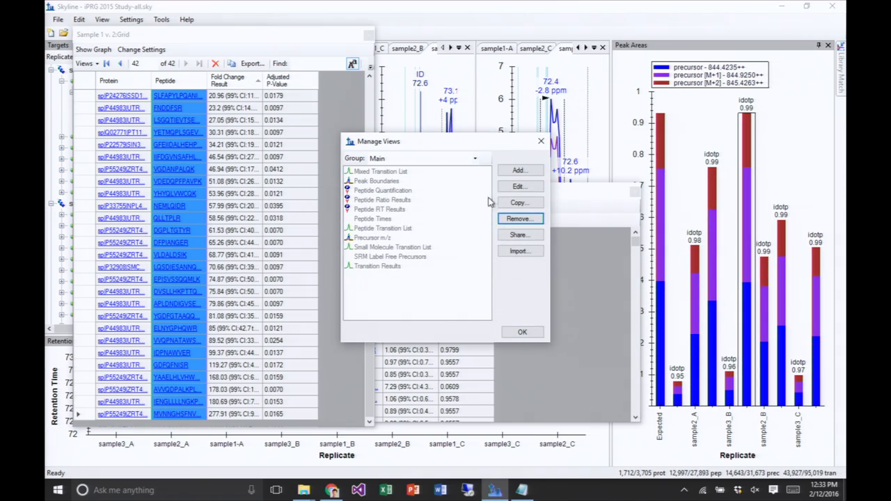
{"action": "left_click", "coordinate": [528, 333]}
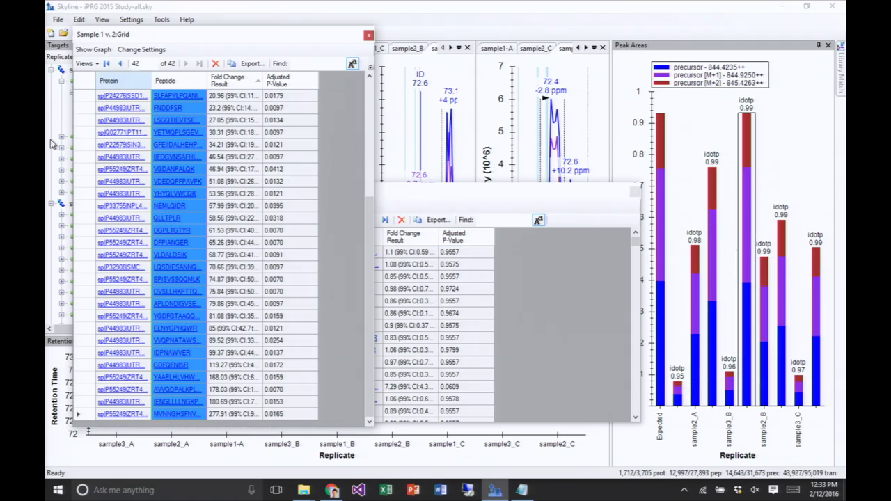
- Start customizing the Sample 1 v. 2 grid's view, select Adjusted P-Value under Fold Change Result, and name the view Significant Peptides
{"action": "left_click", "coordinate": [84, 63]}
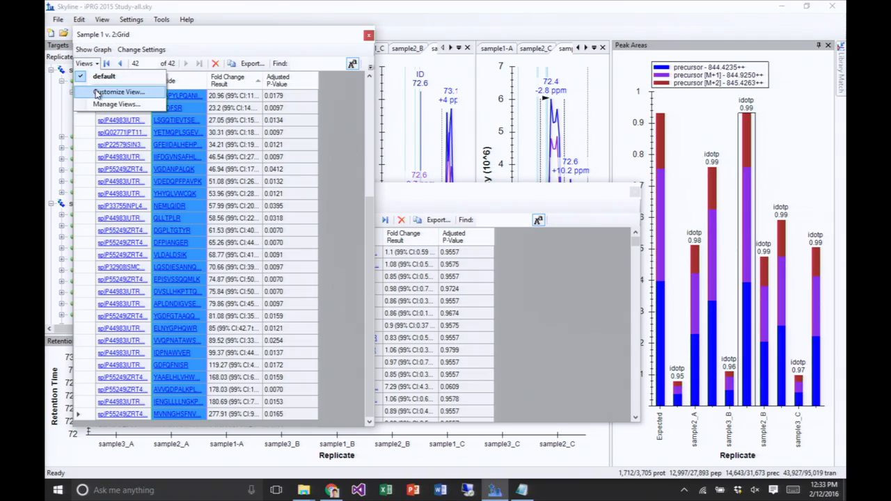
{"action": "left_click", "coordinate": [97, 93]}
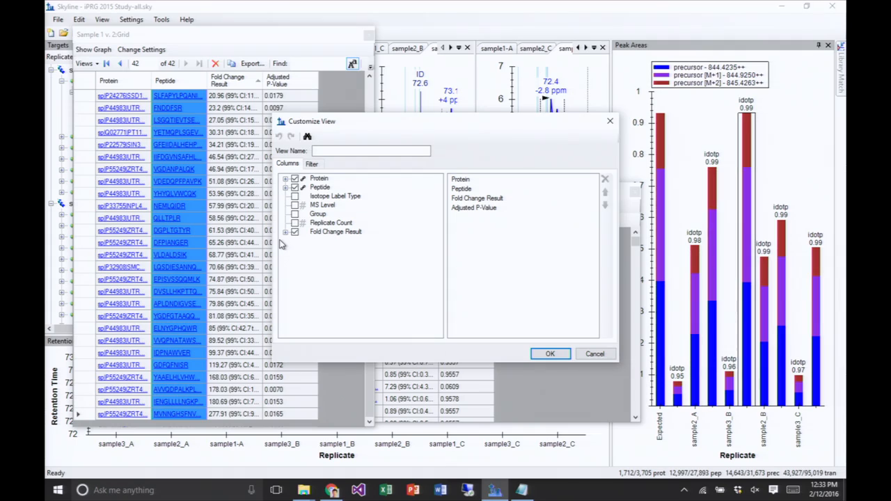
{"action": "left_click", "coordinate": [285, 232]}
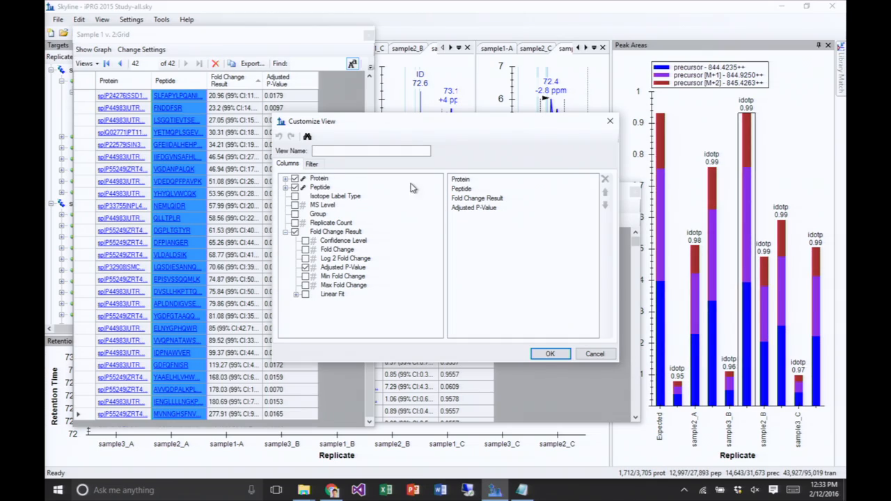
{"action": "left_click", "coordinate": [483, 209]}
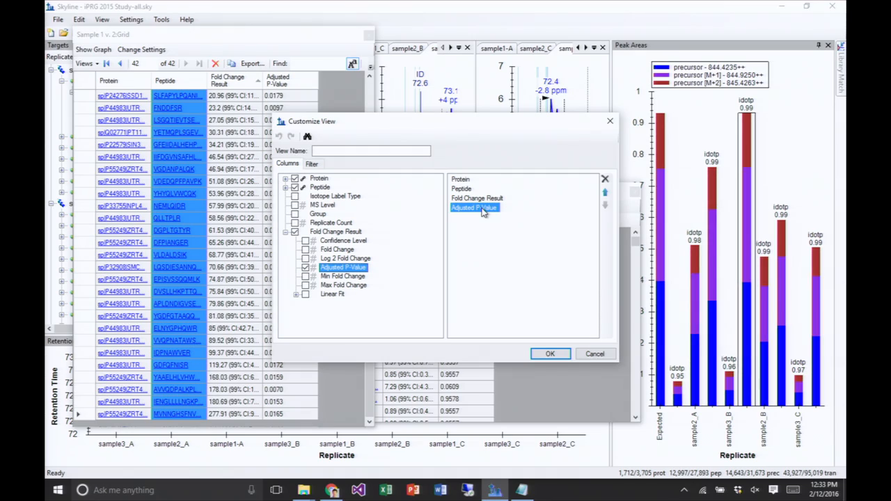
{"action": "left_click", "coordinate": [312, 165]}
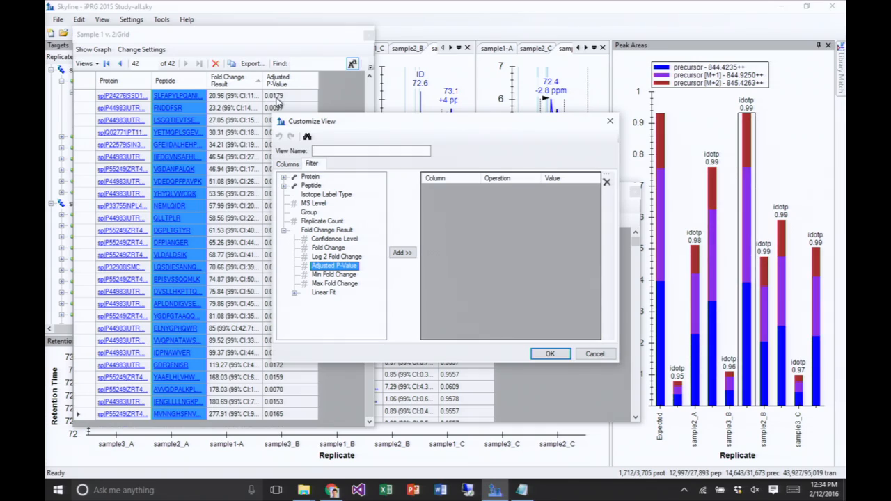
{"action": "left_click", "coordinate": [348, 150]}
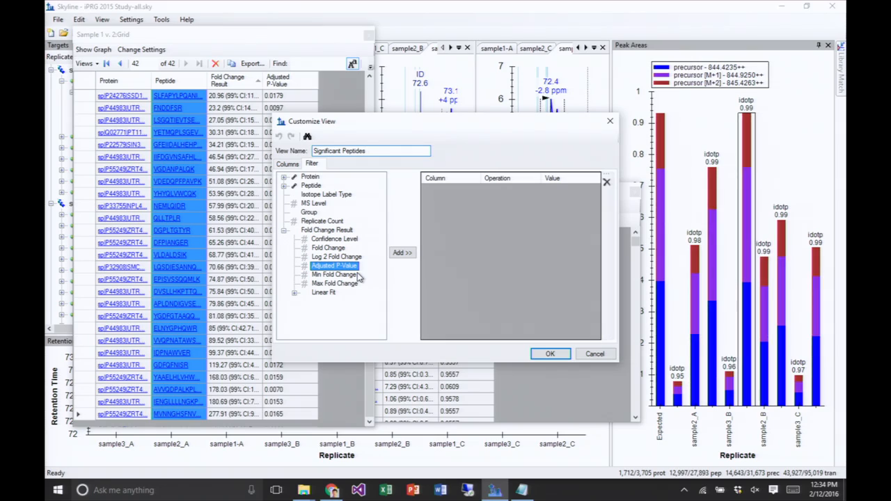
- Add an Adjusted P-Value filter using Is Less Than with a threshold value, and save the view
{"action": "left_click", "coordinate": [401, 252]}
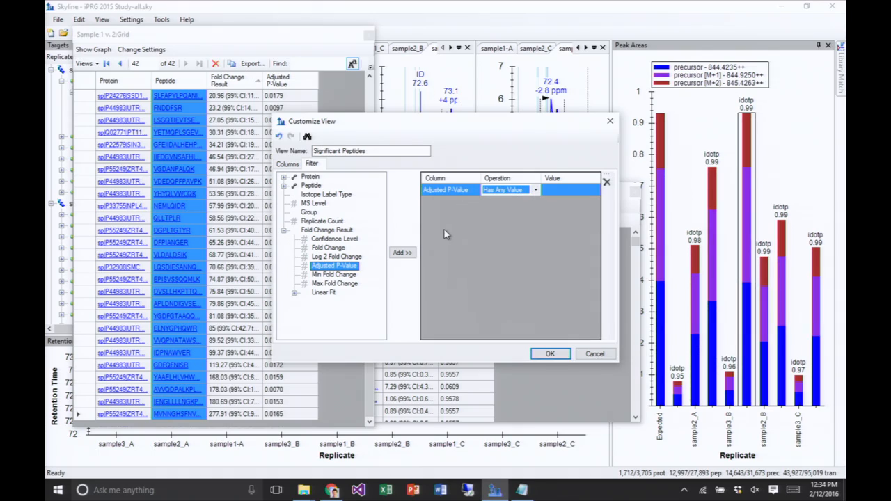
{"action": "left_click", "coordinate": [533, 193]}
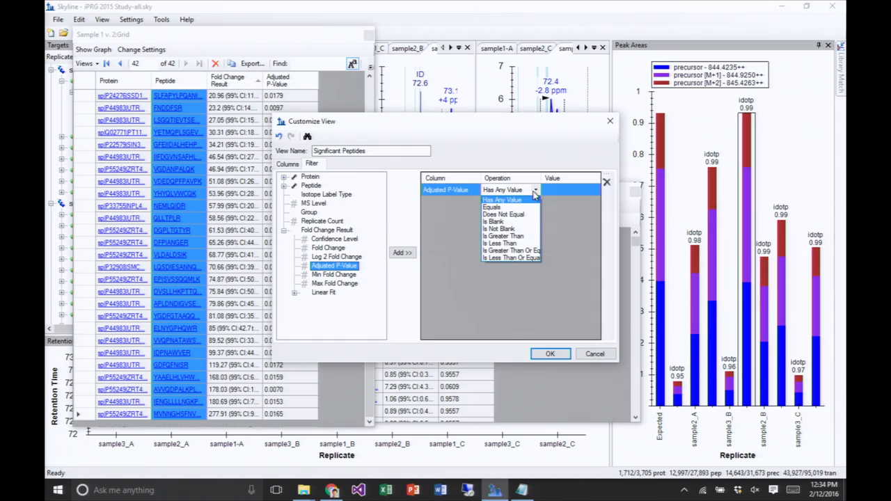
{"action": "left_click", "coordinate": [513, 244]}
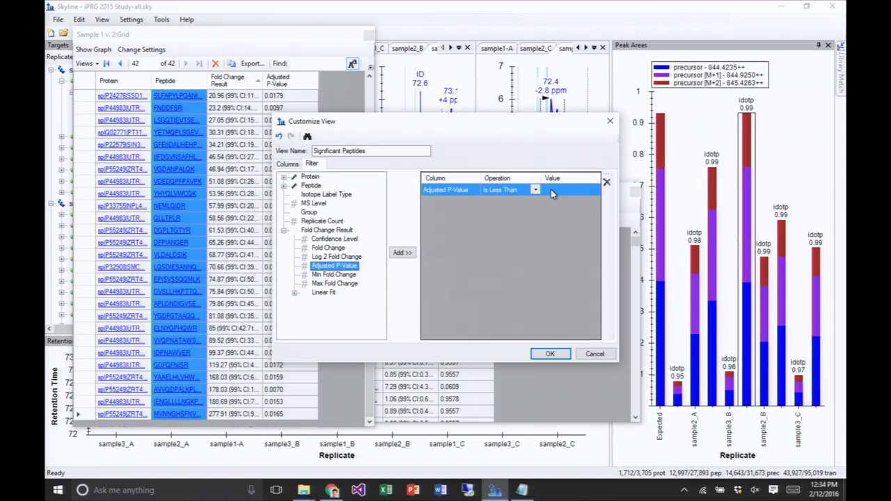
{"action": "left_click", "coordinate": [551, 189]}
{"action": "type", "text": "0.05"}
{"action": "left_click", "coordinate": [549, 355]}
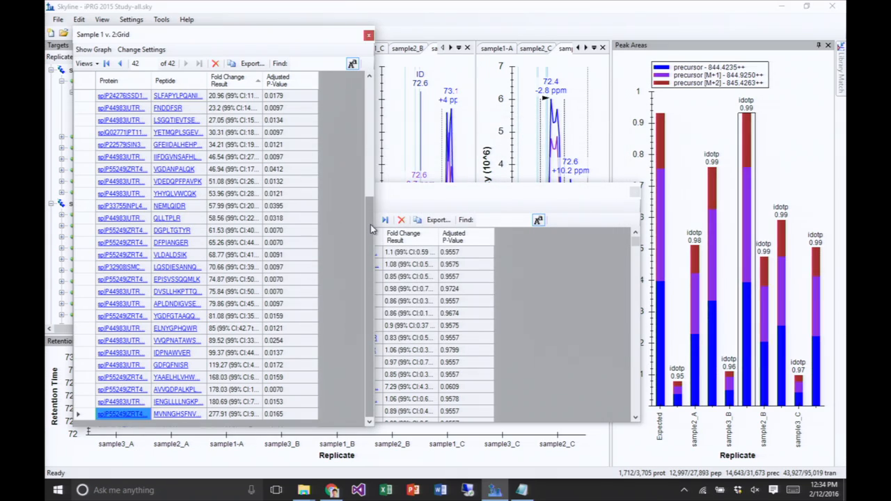
- Place the Sample 1 v. 3 grid beside the Sample 1 v. 2 grid and stretch it to about the same height
{"action": "left_click_drag", "start_coordinate": [369, 228], "coordinate": [374, 113]}
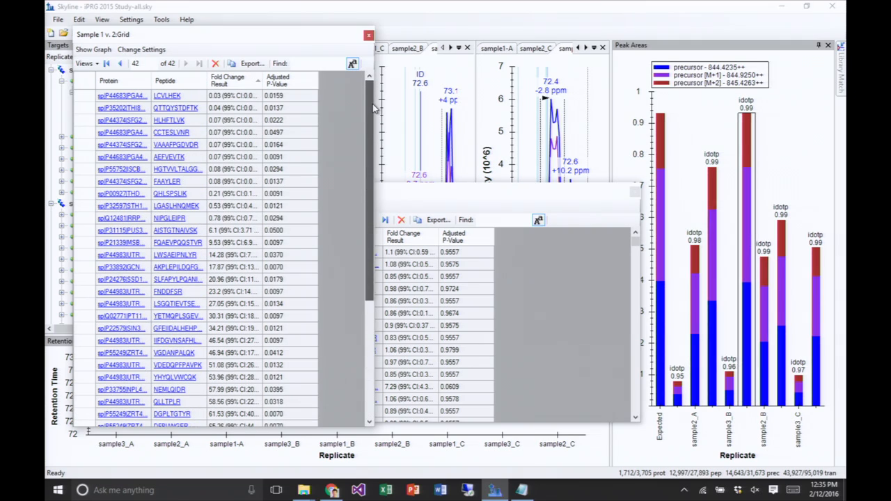
{"action": "left_click", "coordinate": [433, 196]}
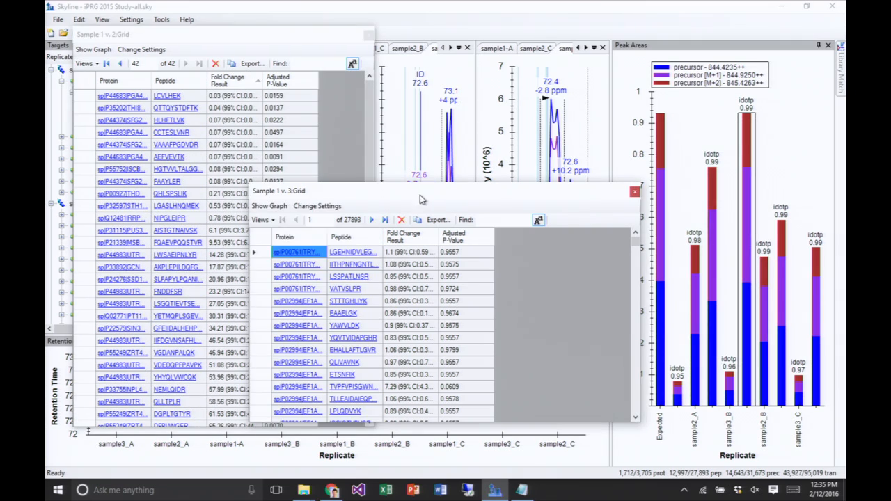
{"action": "left_click", "coordinate": [268, 220]}
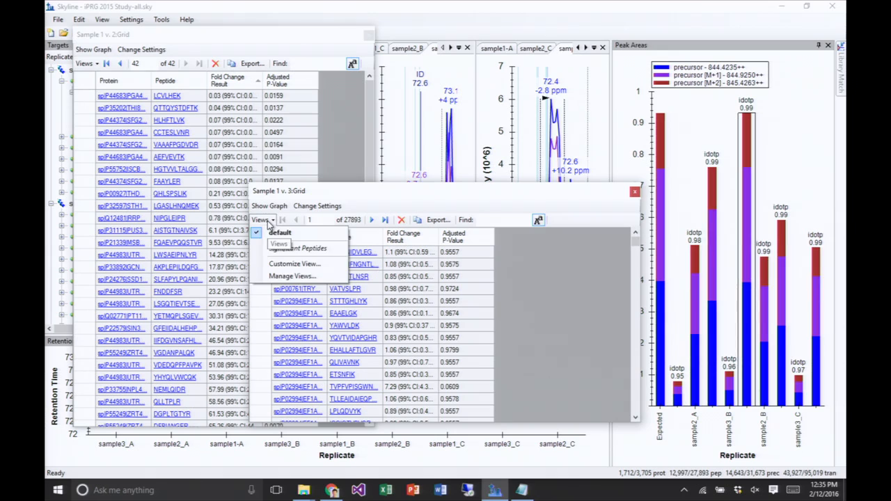
{"action": "left_click", "coordinate": [268, 220]}
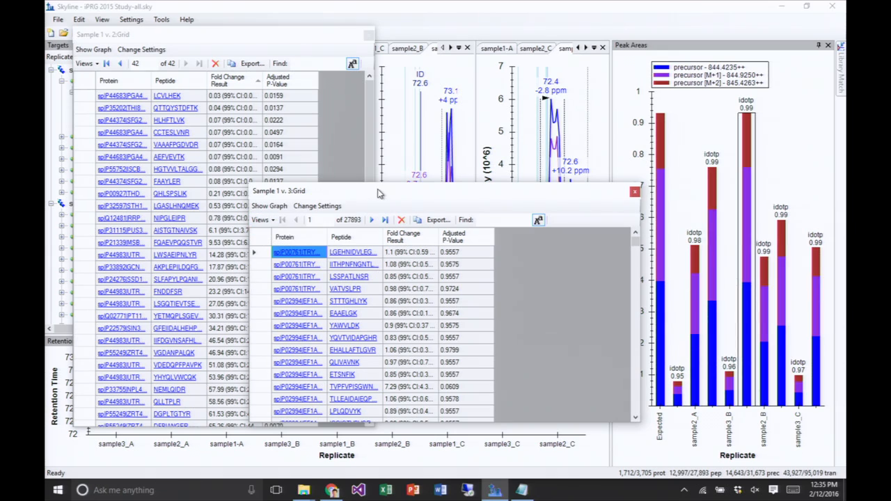
{"action": "left_click_drag", "start_coordinate": [379, 193], "coordinate": [512, 37]}
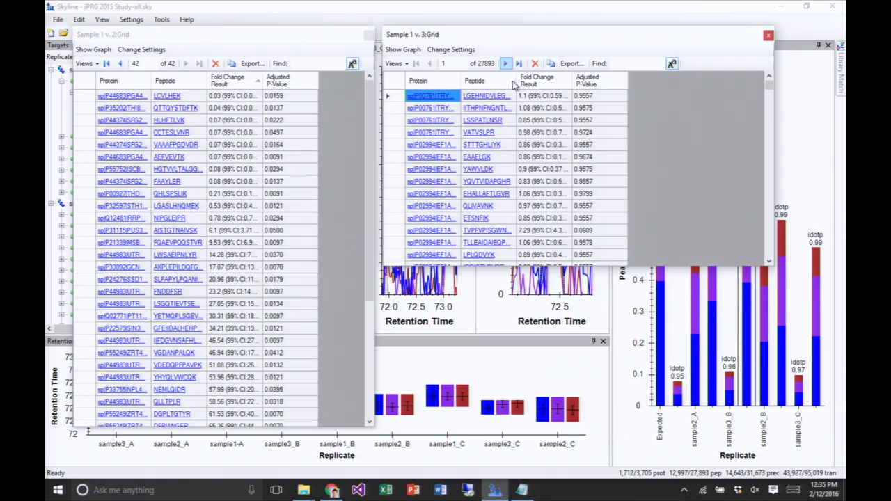
{"action": "left_click_drag", "start_coordinate": [756, 266], "coordinate": [721, 423]}
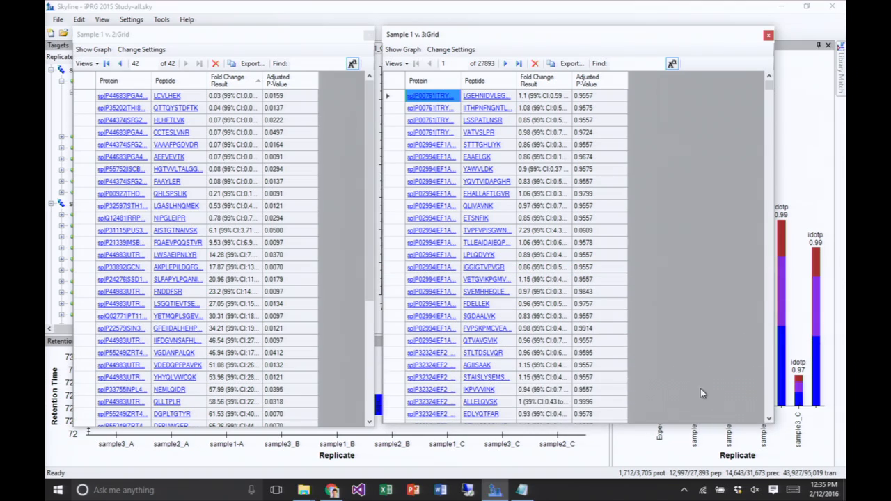
- Apply the Significant Peptides view to the Sample 1 v. 3 grid and select all its peptides
{"action": "left_click", "coordinate": [393, 63]}
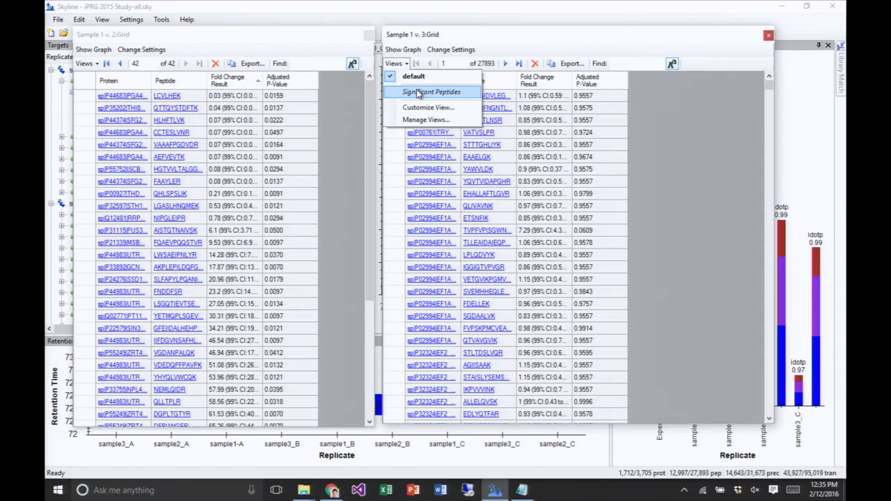
{"action": "left_click", "coordinate": [418, 94]}
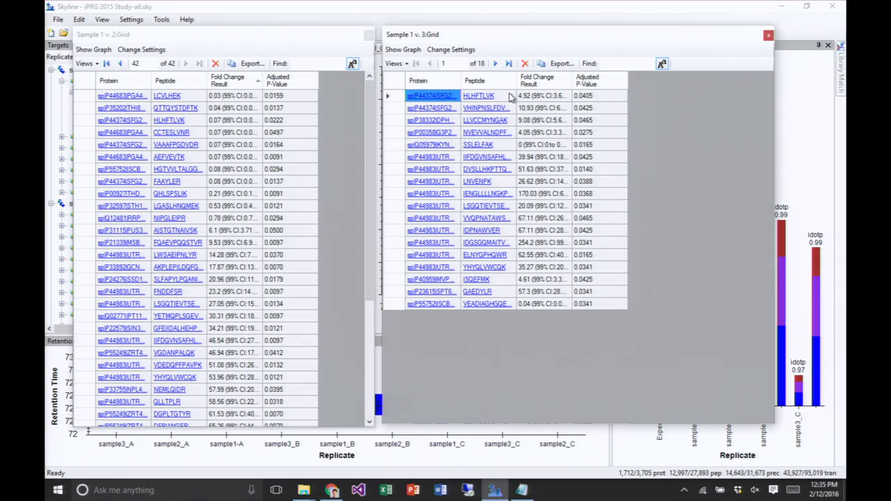
{"action": "left_click_drag", "start_coordinate": [510, 98], "coordinate": [504, 309]}
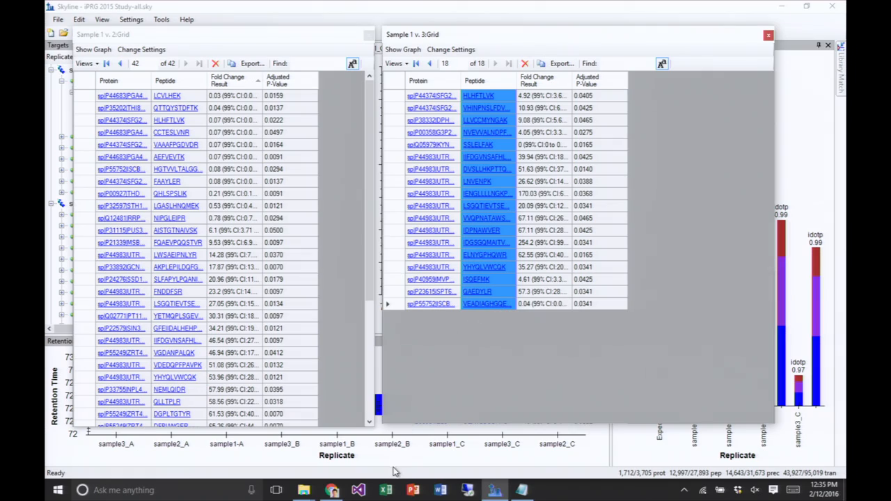
- Switch to Notepad and append the Sample 1 v. 3 peptides to the sequence list, ending with a new line
{"action": "left_click", "coordinate": [521, 490]}
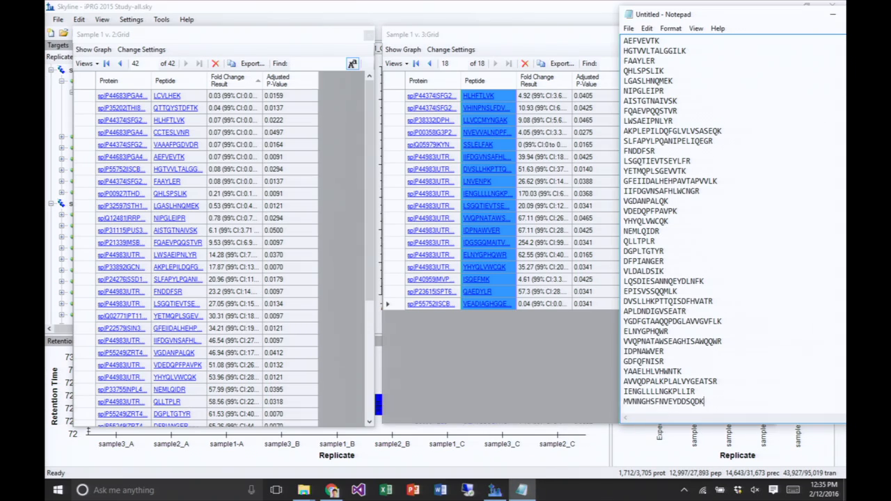
{"action": "key", "text": "Return"}
{"action": "type", "text": "HLHFTLVK VHINPNSLFDVQVK LLVCCMYNGAK NVEVVALNDPFISNDYSAYMFK SSLELFAK IIFDGVNSAFHLWCNGR DVSLLHKPTTQISDFHVATR LNVENPK IENGLLLLNGKPLLIR LSGQTIEVTSEYLFR VVQPNATAWSEAGHISAWQQWR IDPNAWVER IDGSGQMAITVDVEVASDTPHPAR ELNYGPHQWR YHYQLVWCQK ISQEFMK QAEDYLR VEADIAGHGQEVLIR"}
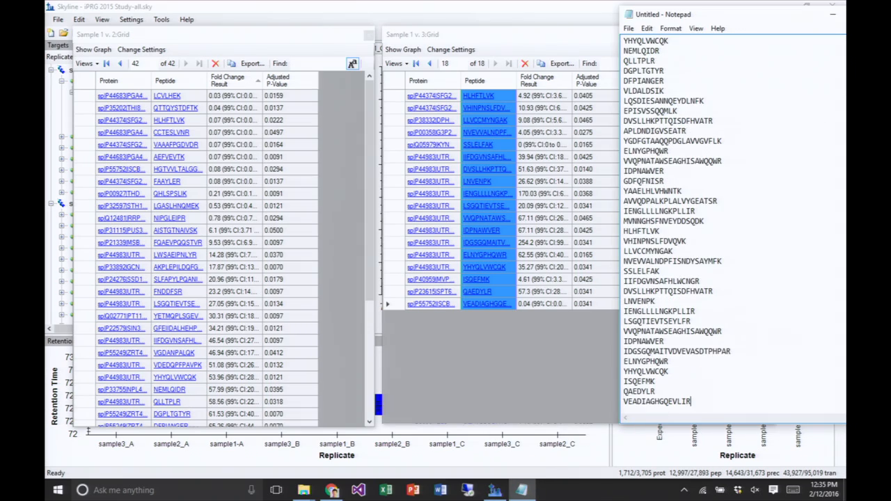
{"action": "key", "text": "Return"}
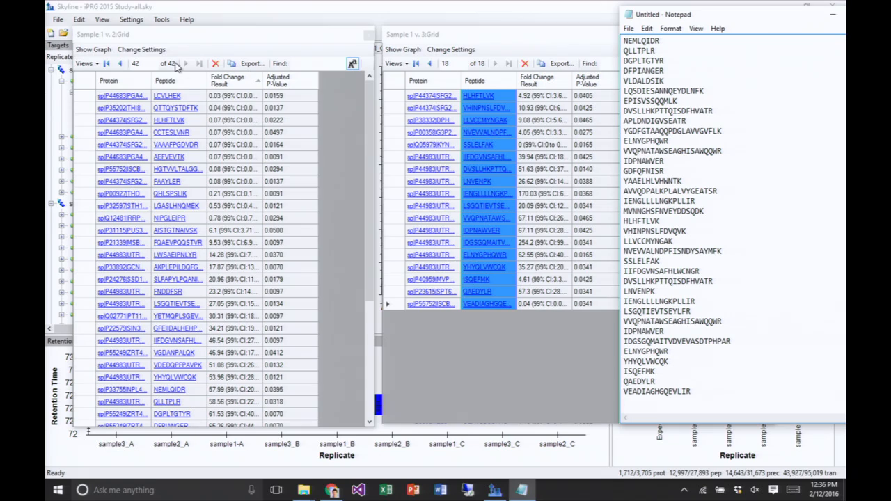
- Open the Sample 2 v. 3 group comparison in Skyline, apply its Significant Peptides view, and select all the peptides
{"action": "left_click", "coordinate": [102, 22]}
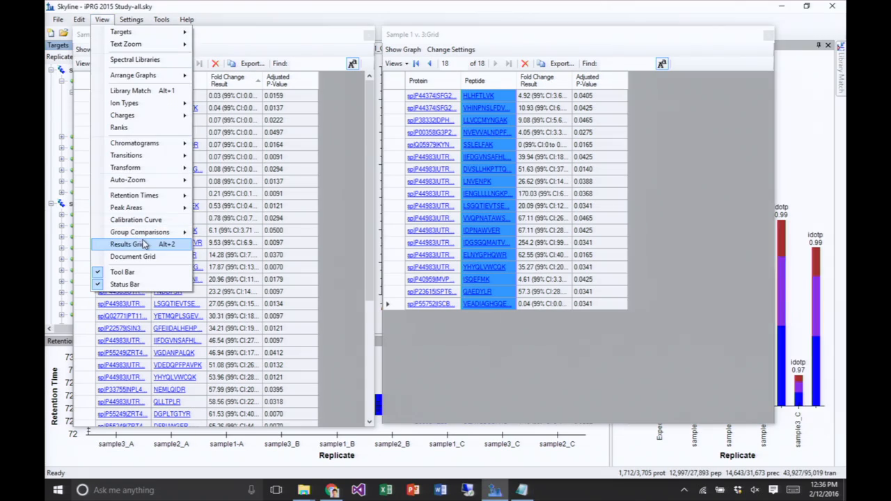
{"action": "mouse_move", "coordinate": [147, 234]}
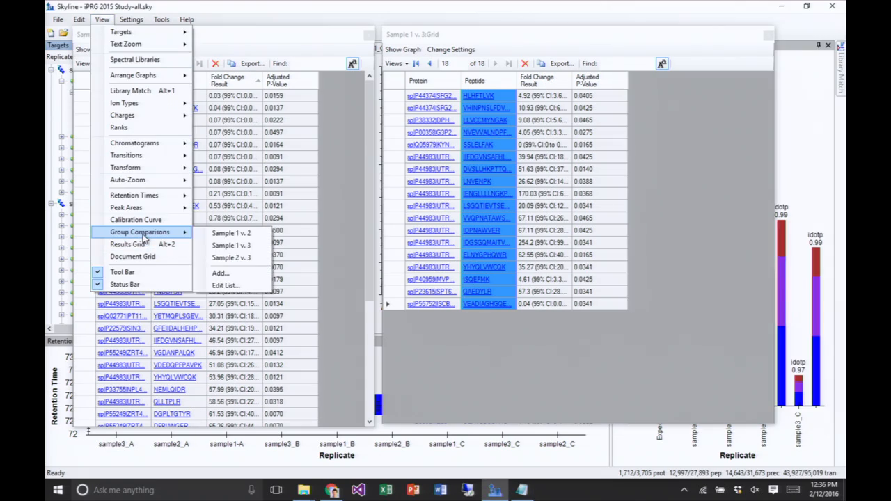
{"action": "left_click", "coordinate": [243, 258]}
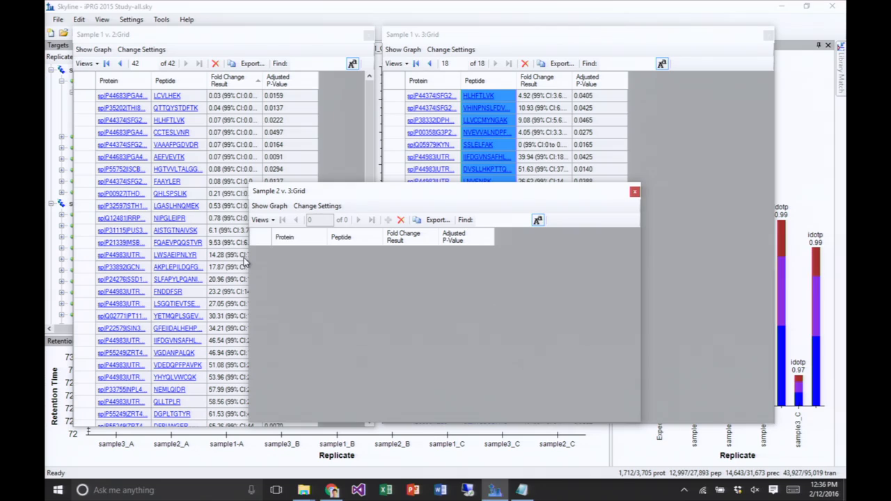
{"action": "left_click", "coordinate": [271, 221]}
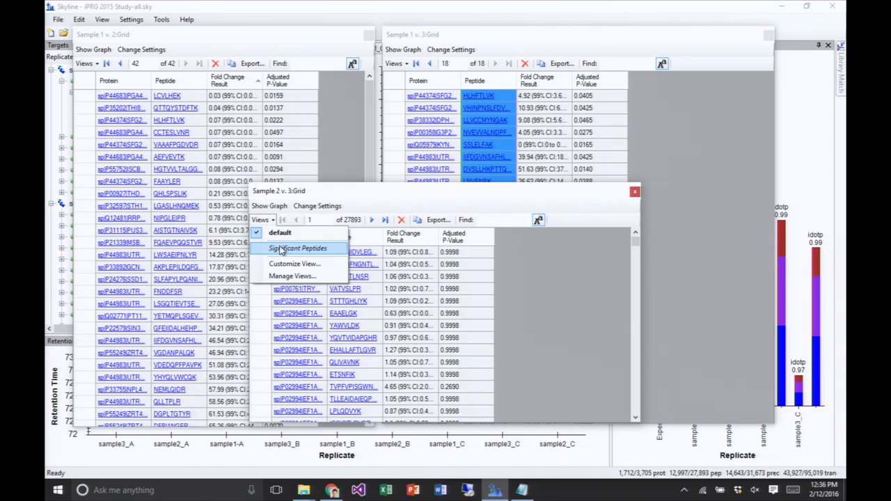
{"action": "left_click", "coordinate": [280, 249]}
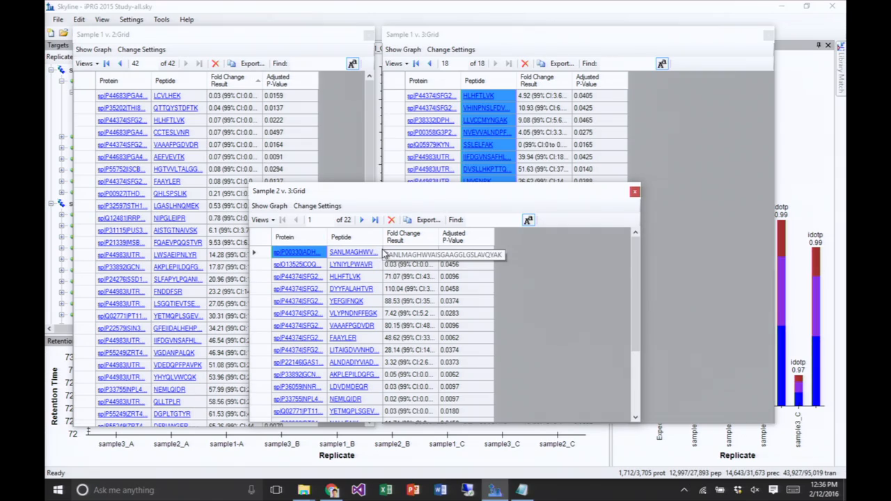
{"action": "left_click_drag", "start_coordinate": [381, 254], "coordinate": [376, 444]}
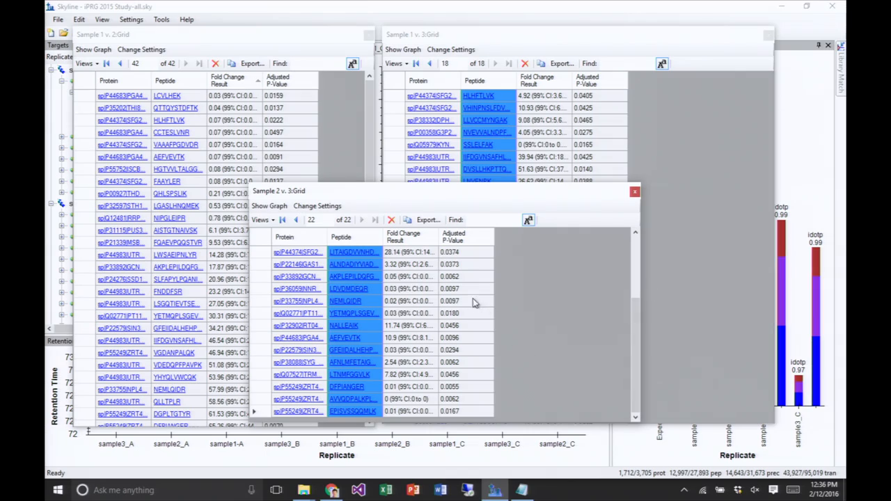
- Dock the Sample 2 v. 3 and Sample 1 v. 3 grids beneath the Sample 1 v. 2 grid and even out their heights
{"action": "left_click_drag", "start_coordinate": [473, 193], "coordinate": [223, 250]}
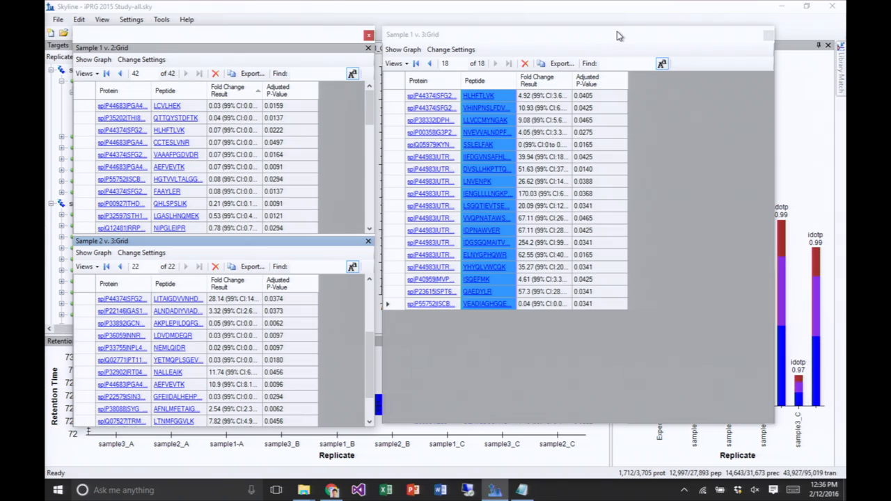
{"action": "left_click_drag", "start_coordinate": [617, 36], "coordinate": [222, 346]}
{"action": "left_click_drag", "start_coordinate": [262, 235], "coordinate": [262, 175]}
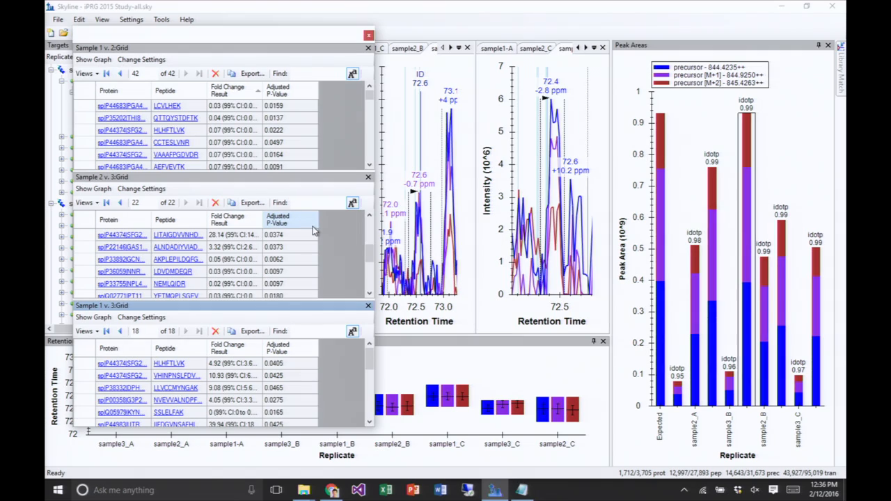
- Switch to Notepad and append the significant peptides from the Sample 2 v. 3 grid to the sequence list
{"action": "left_click_drag", "start_coordinate": [369, 232], "coordinate": [369, 233]}
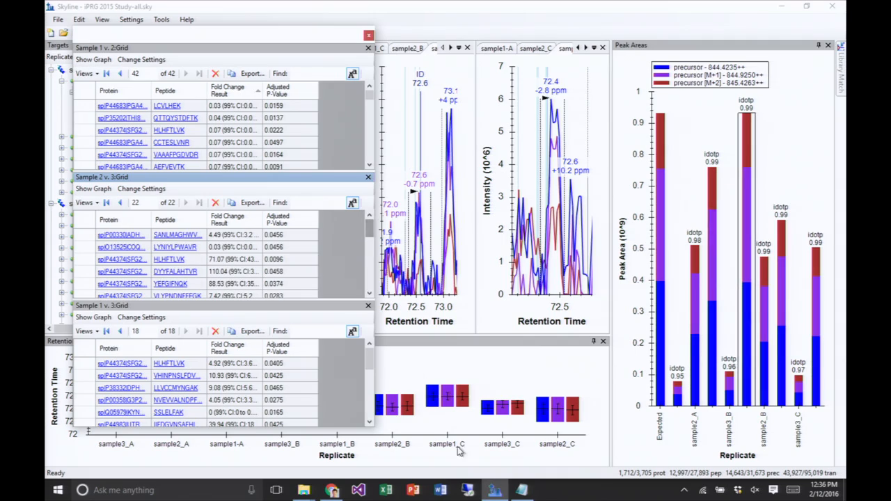
{"action": "left_click", "coordinate": [522, 483]}
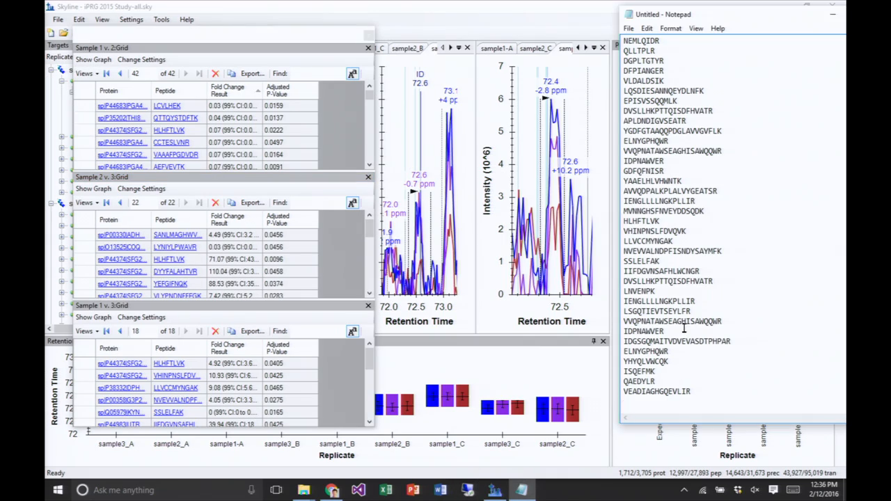
{"action": "type", "text": "SANLMAGHWVAISGAAGGLGSLAVQYAK LYNIYLPWAVR HLHFTLVK DYYFALAHTVR YEFGIFNQK VLYPNDNFFEGK VAAAFPGDVDR FAAYLER LITAIGDVVNHDPVVGDR ALNDADIYVIADLAAPATSINR AKPLEPILDQFGLVLVSASEQK LDVDMDEQR NEMLQIDR YETMQPLSGEVVTK NALLEAIK AEFVEVTK GFEIIDALHEHPAVTAPVVLK AFNLMFETAIGPSGQLK LTNMFGGVLK DFPIANGER AVVQDPALKPLALVYGEATSR EPISVSSQQMLK"}
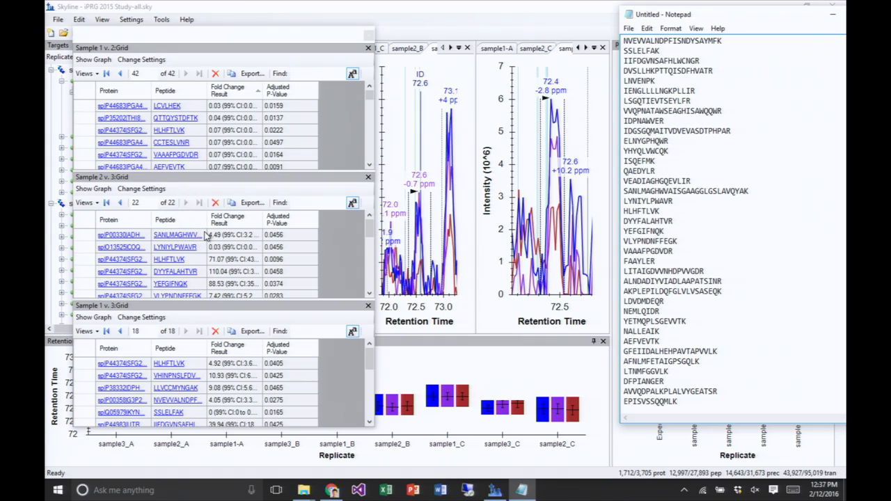
{"action": "left_click_drag", "start_coordinate": [206, 237], "coordinate": [198, 376]}
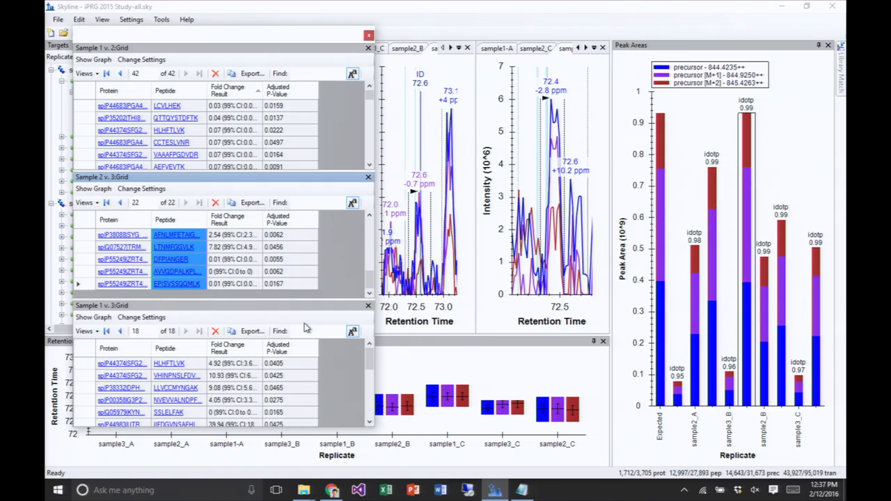
{"action": "key", "text": "ctrl+c"}
{"action": "key", "text": "alt+Tab"}
{"action": "key", "text": "ctrl+v"}
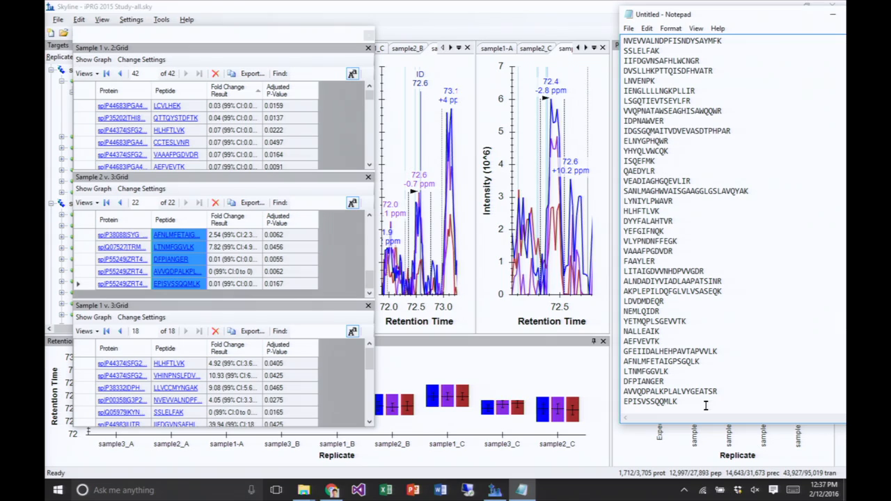
- Copy the entire peptide sequence list in Notepad, switch to Skyline, and move the floating comparison grids off the Targets tree
{"action": "left_click_drag", "start_coordinate": [705, 406], "coordinate": [601, 3]}
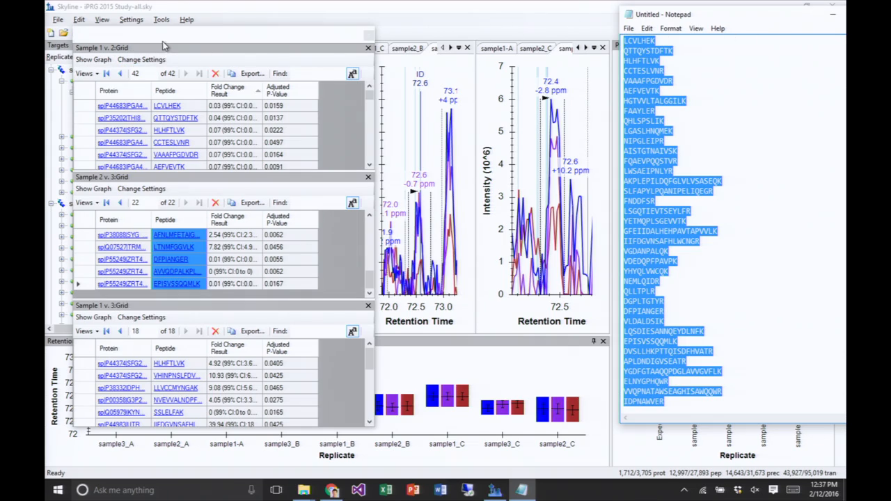
{"action": "left_click_drag", "start_coordinate": [163, 36], "coordinate": [829, 55]}
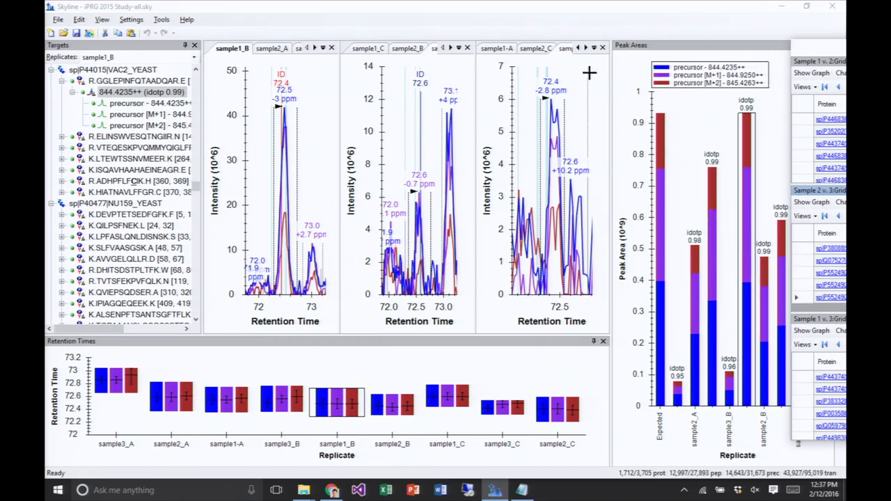
{"action": "left_click", "coordinate": [80, 19]}
{"action": "mouse_move", "coordinate": [111, 184]}
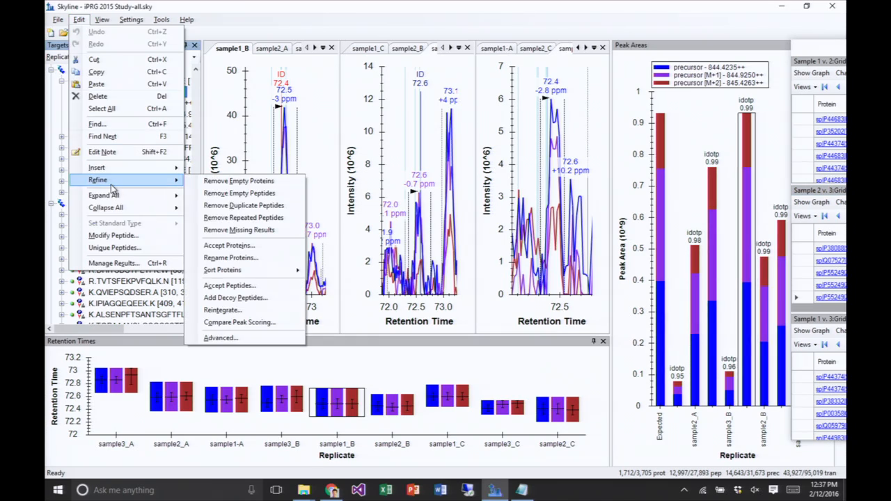
{"action": "left_click", "coordinate": [239, 287]}
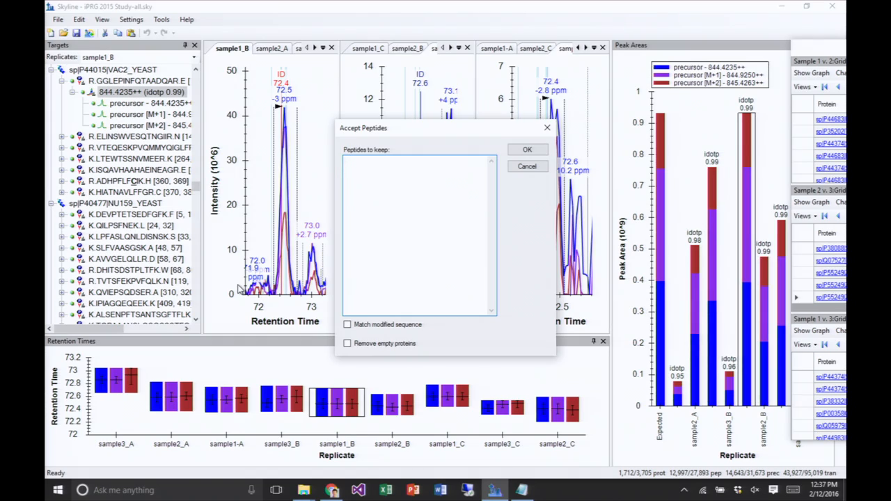
{"action": "key", "text": "ctrl+v"}
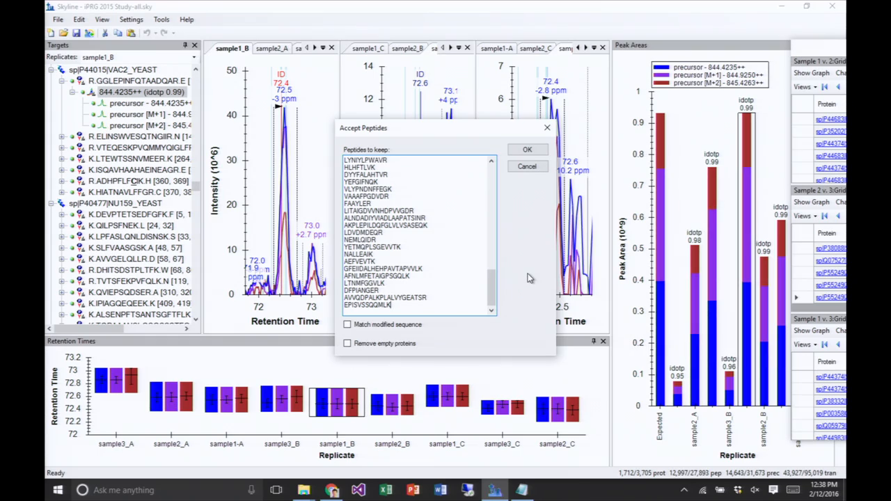
{"action": "left_click", "coordinate": [526, 166]}
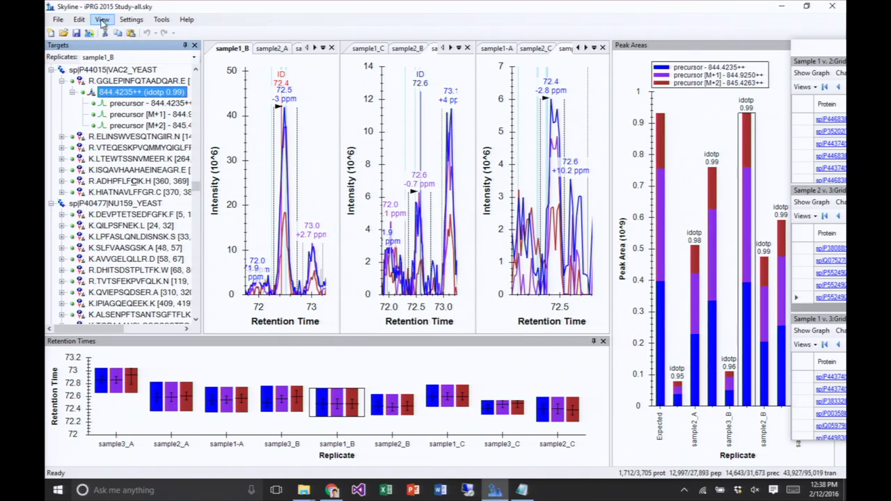
- Refine the targets with Accept Peptides, keeping only the copied peptide sequences and removing empty proteins
{"action": "left_click", "coordinate": [79, 19]}
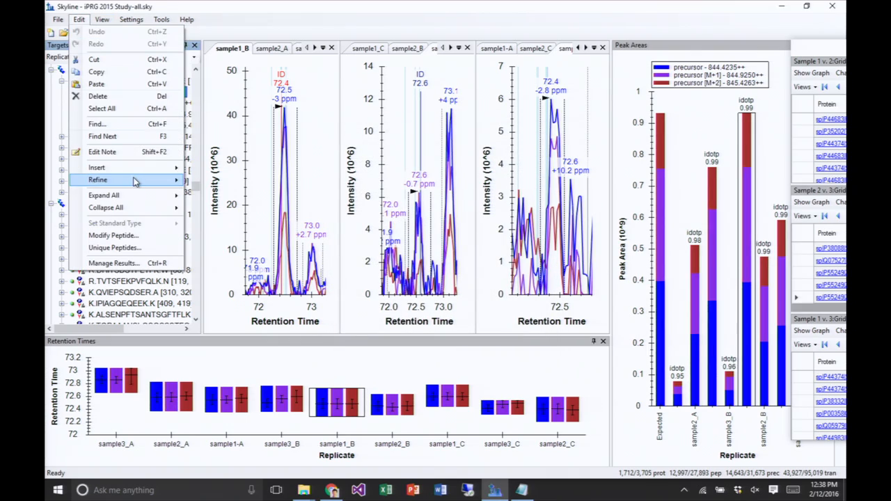
{"action": "mouse_move", "coordinate": [129, 180]}
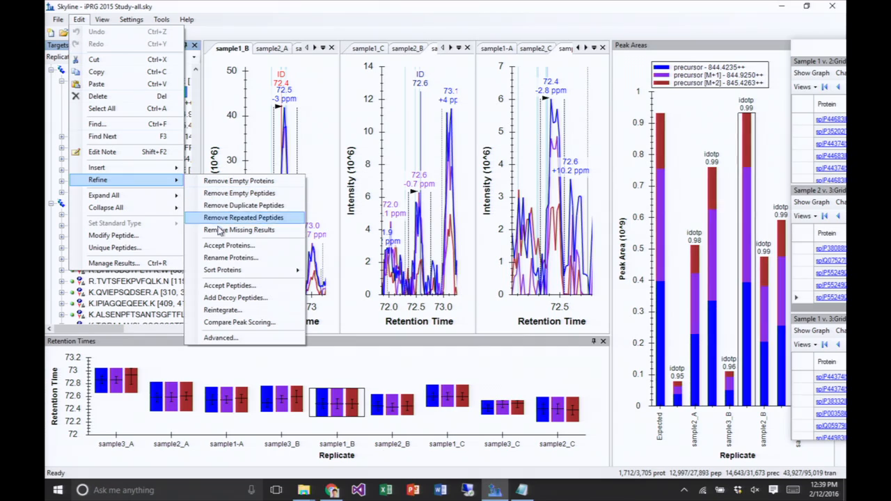
{"action": "left_click", "coordinate": [230, 285]}
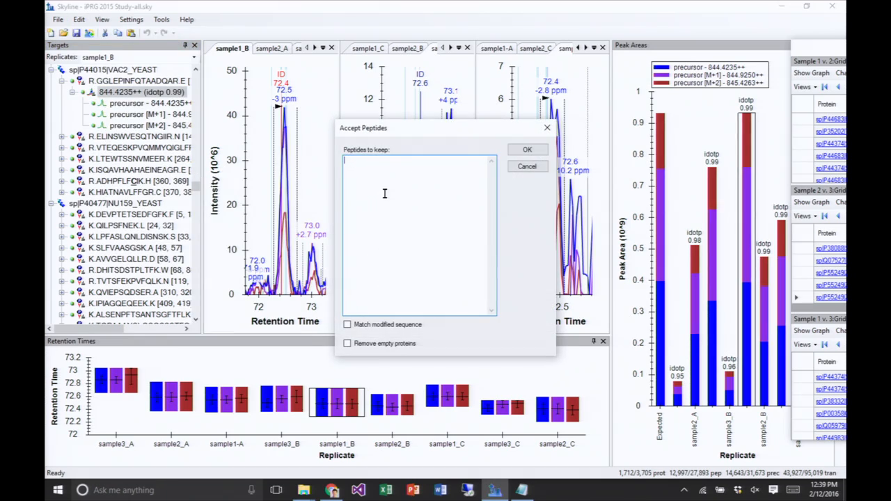
{"action": "key", "text": "ctrl+v"}
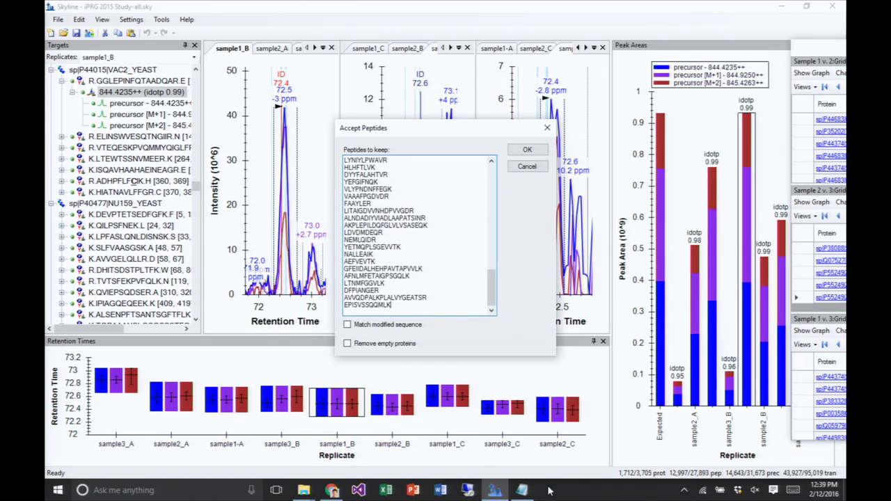
{"action": "left_click", "coordinate": [527, 154]}
{"action": "left_click", "coordinate": [348, 345]}
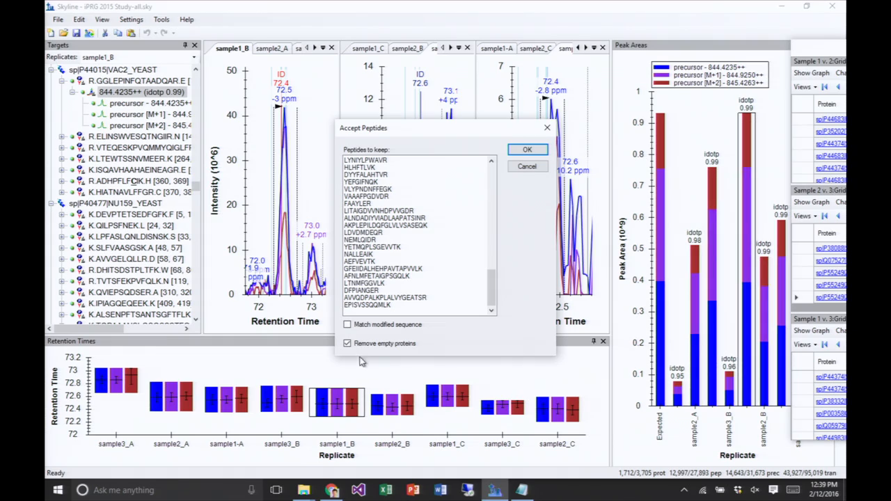
{"action": "left_click", "coordinate": [527, 152]}
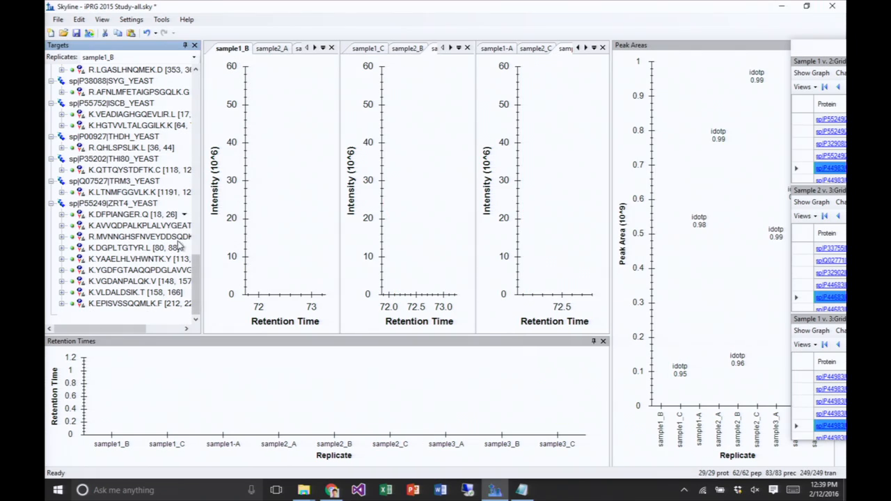
- Review the ADH1_YEAST protein and its remaining peptide at the start of the Targets tree, including its list of available peptides
{"action": "left_click_drag", "start_coordinate": [195, 282], "coordinate": [210, 91]}
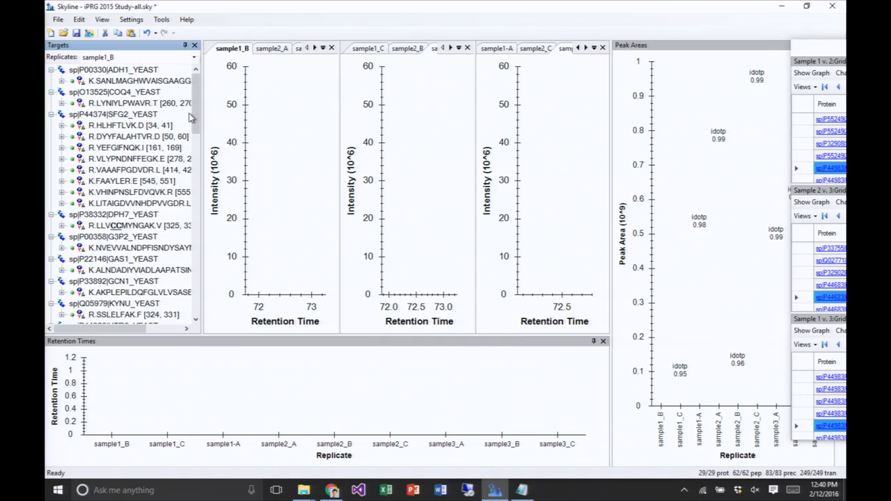
{"action": "left_click", "coordinate": [124, 80]}
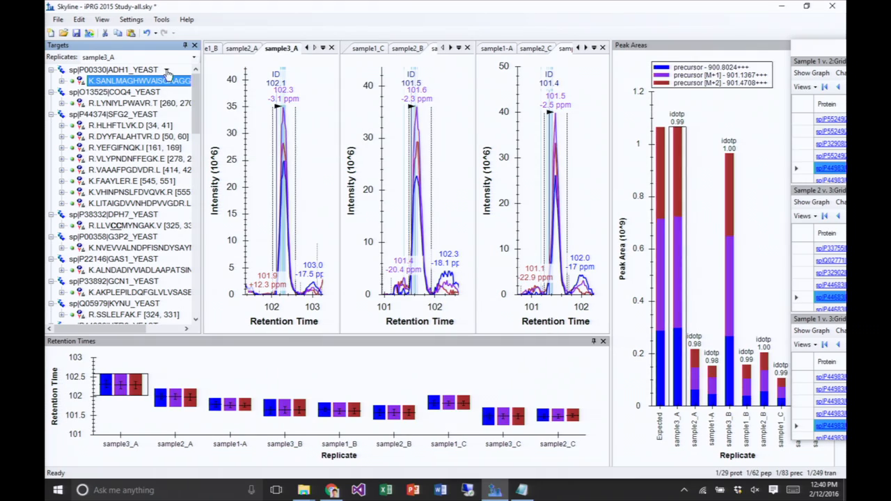
{"action": "left_click", "coordinate": [93, 72]}
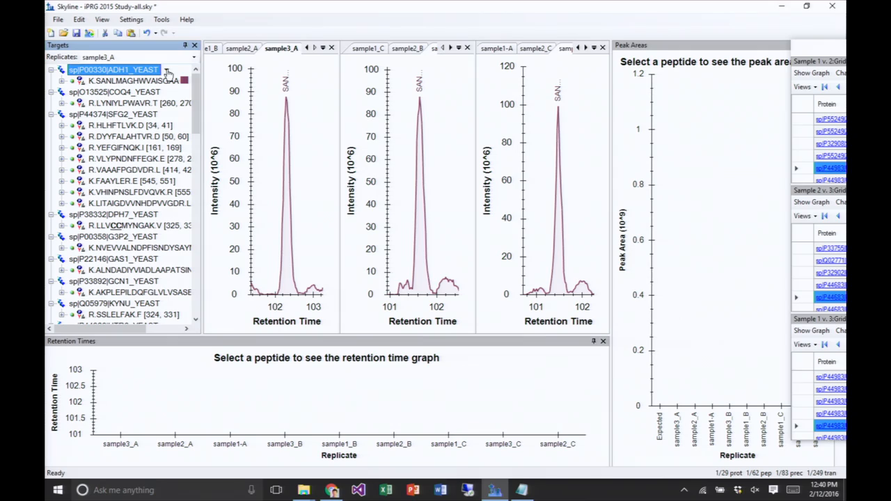
{"action": "left_click", "coordinate": [168, 72]}
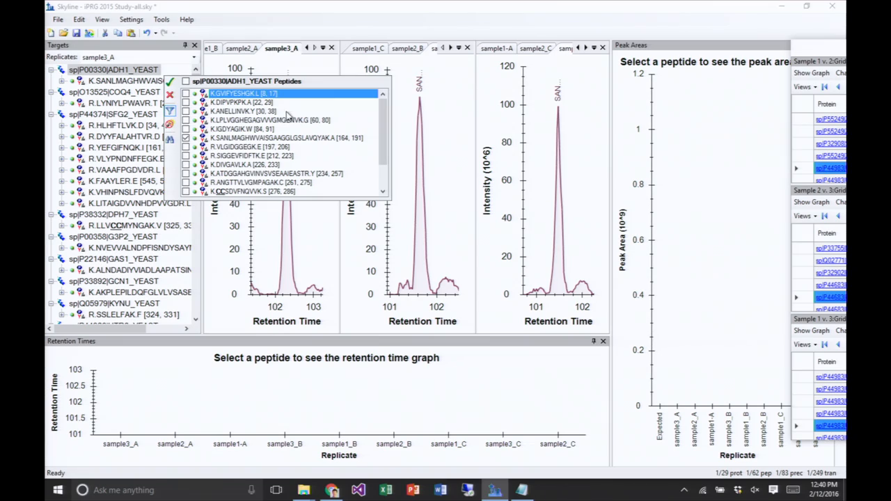
{"action": "mouse_move", "coordinate": [383, 112]}
{"action": "left_mouse_down"}
{"action": "mouse_move", "coordinate": [387, 156]}
{"action": "mouse_move", "coordinate": [384, 93]}
{"action": "mouse_move", "coordinate": [396, 135]}
{"action": "mouse_move", "coordinate": [391, 110]}
{"action": "left_mouse_up"}
{"action": "left_click", "coordinate": [151, 71]}
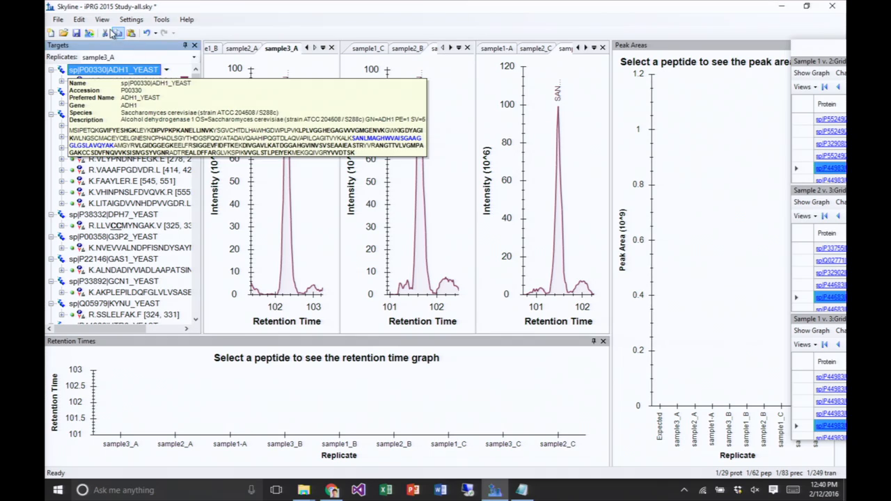
- Refine the document by removing duplicate peptides
{"action": "left_click", "coordinate": [78, 20]}
{"action": "left_click", "coordinate": [78, 21]}
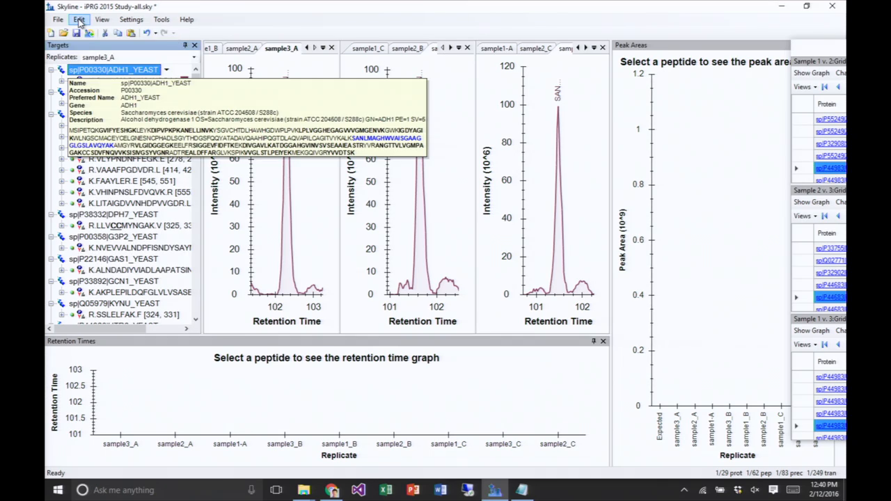
{"action": "left_click", "coordinate": [80, 21]}
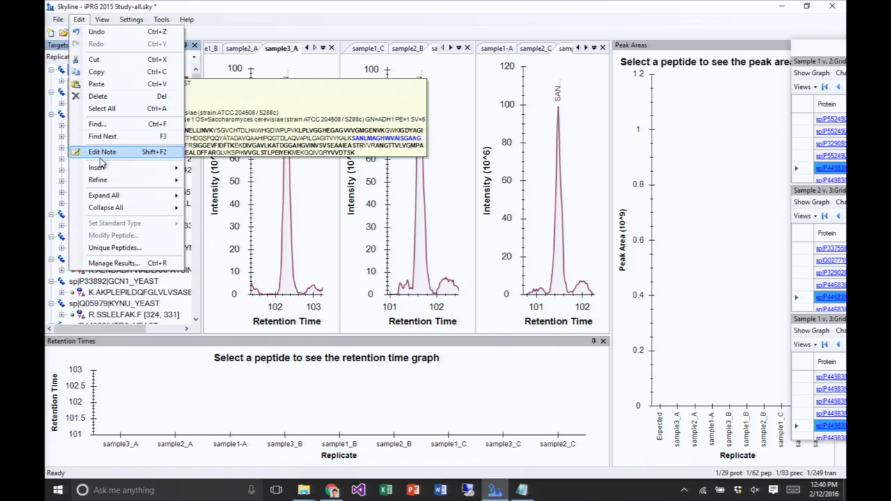
{"action": "mouse_move", "coordinate": [103, 183]}
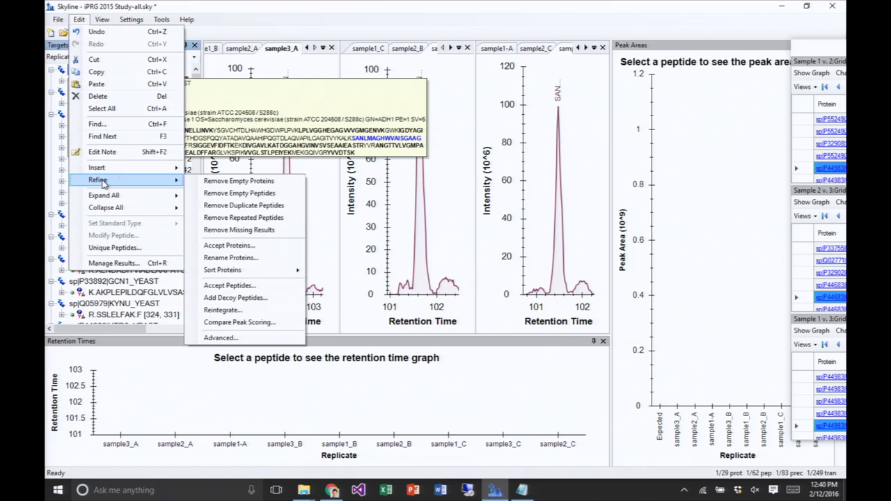
{"action": "left_click", "coordinate": [227, 207]}
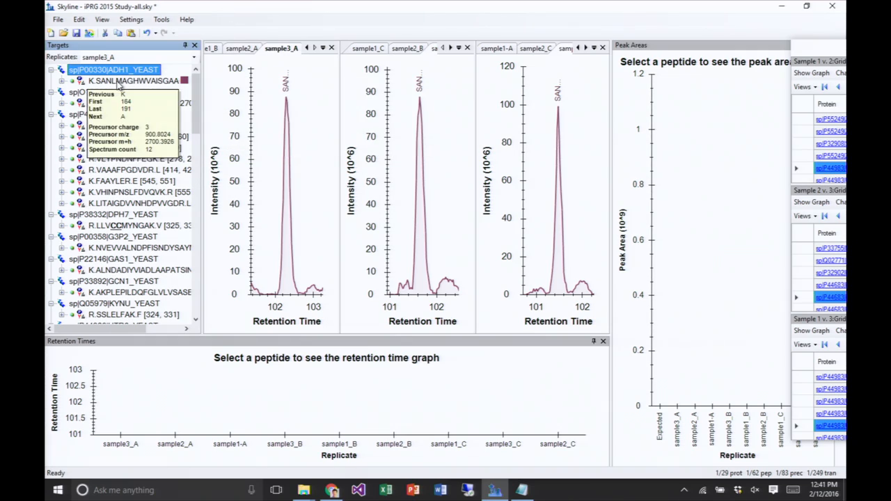
- Select the SANLMAGHWVAISGAAGG… peptide of ADH1_YEAST and move the floating grids aside to uncover the Peak Areas graph
{"action": "left_click", "coordinate": [118, 82]}
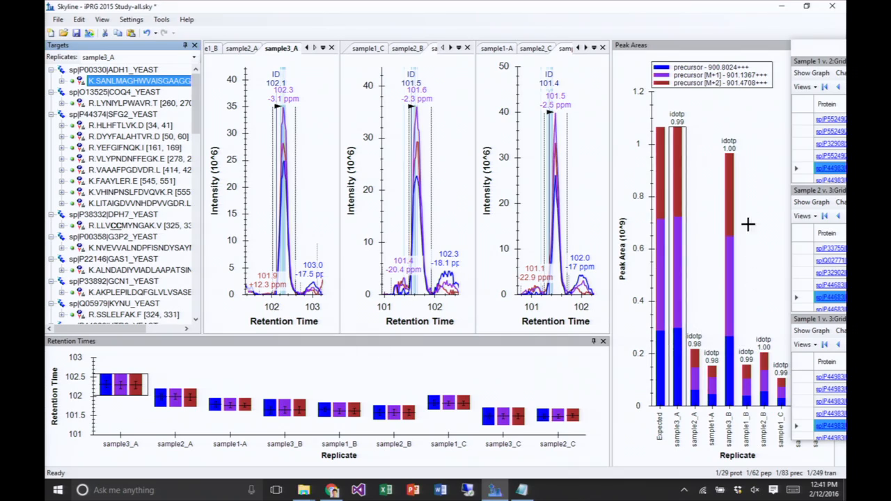
{"action": "left_click_drag", "start_coordinate": [822, 50], "coordinate": [844, 50]}
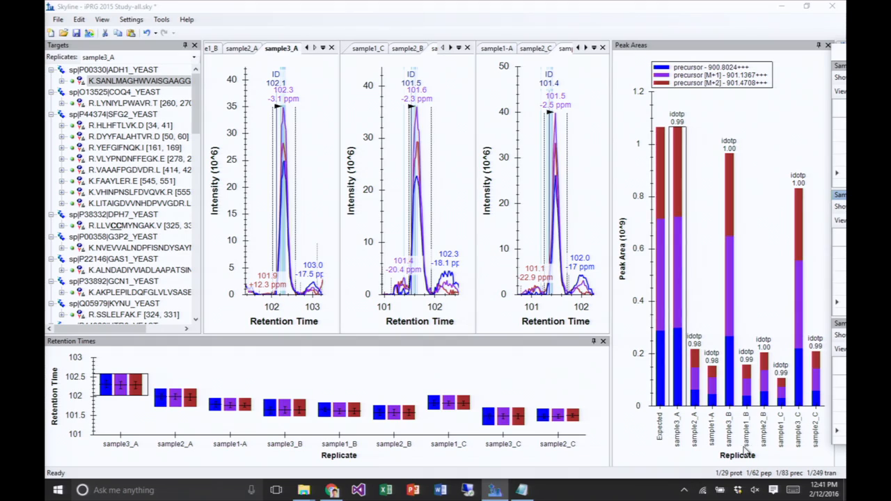
- Examine the Peak Areas and Retention Times graph options and the replicate order in Manage Results
{"action": "right_click", "coordinate": [711, 97]}
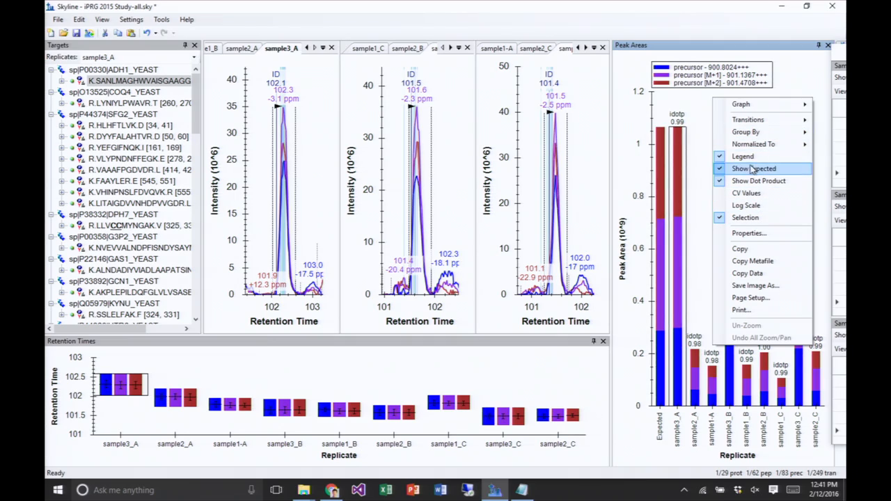
{"action": "right_click", "coordinate": [702, 129]}
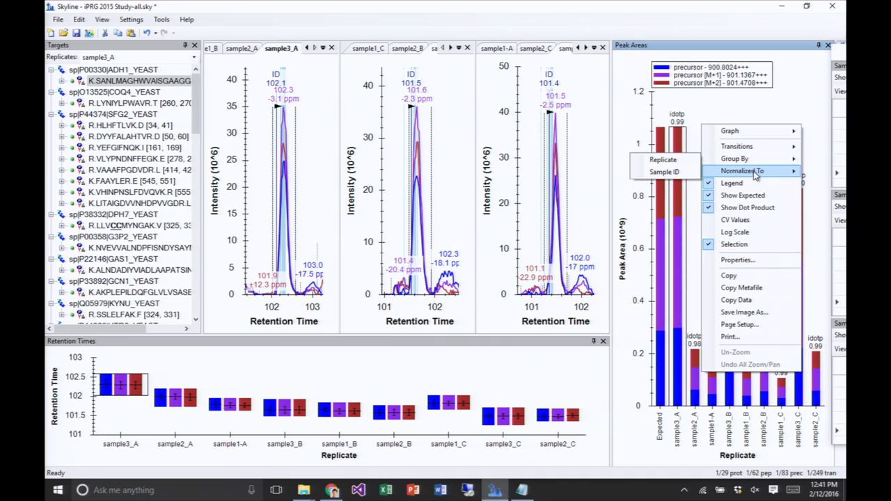
{"action": "mouse_move", "coordinate": [757, 178]}
{"action": "mouse_move", "coordinate": [751, 154]}
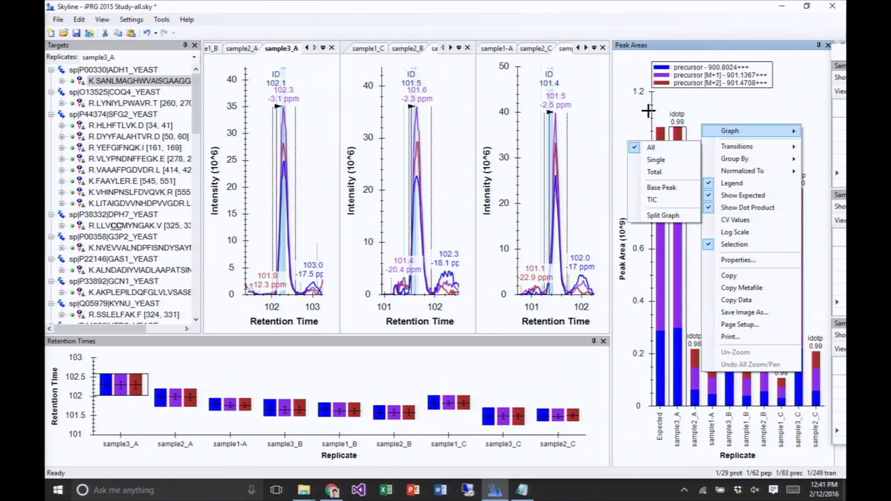
{"action": "mouse_move", "coordinate": [743, 132]}
{"action": "left_click", "coordinate": [312, 11]}
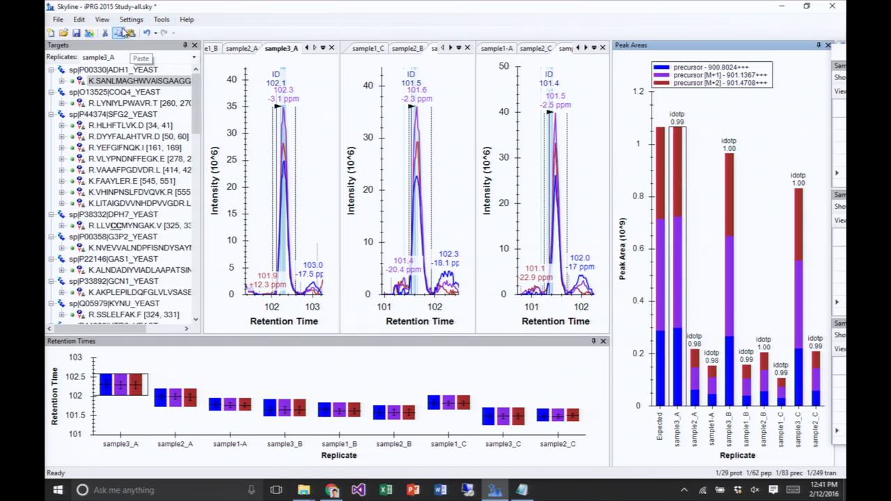
{"action": "left_click", "coordinate": [80, 21]}
{"action": "left_click", "coordinate": [114, 263]}
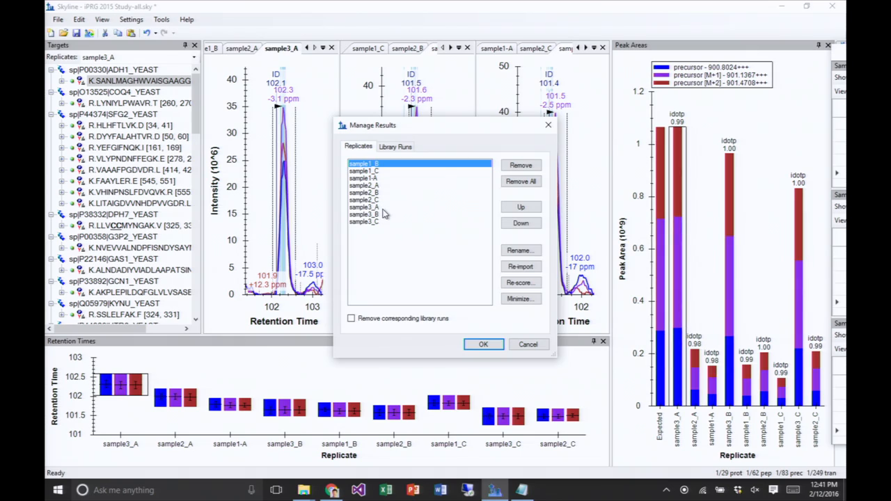
{"action": "left_click", "coordinate": [528, 343]}
{"action": "right_click", "coordinate": [350, 363]}
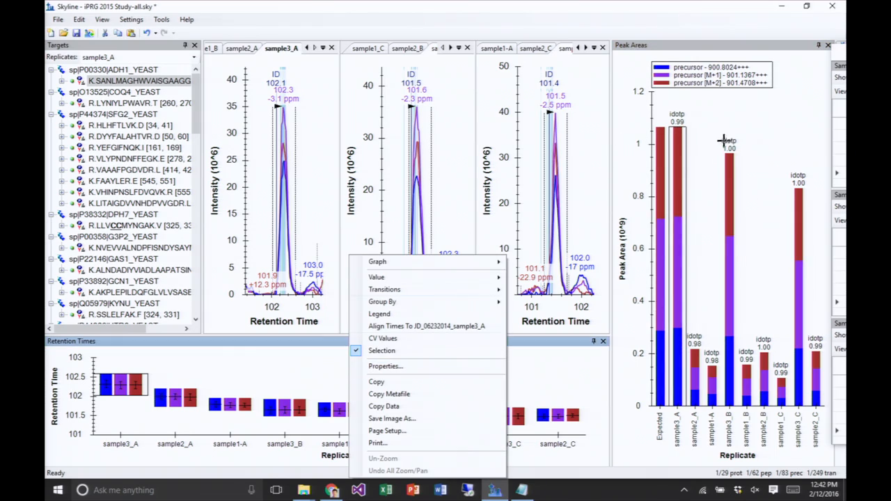
- Compare the SANLMAGHWVAISGAAGG… peptide's chromatograms across all nine replicates by selecting each replicate in the Peak Areas graph
{"action": "left_click", "coordinate": [798, 223]}
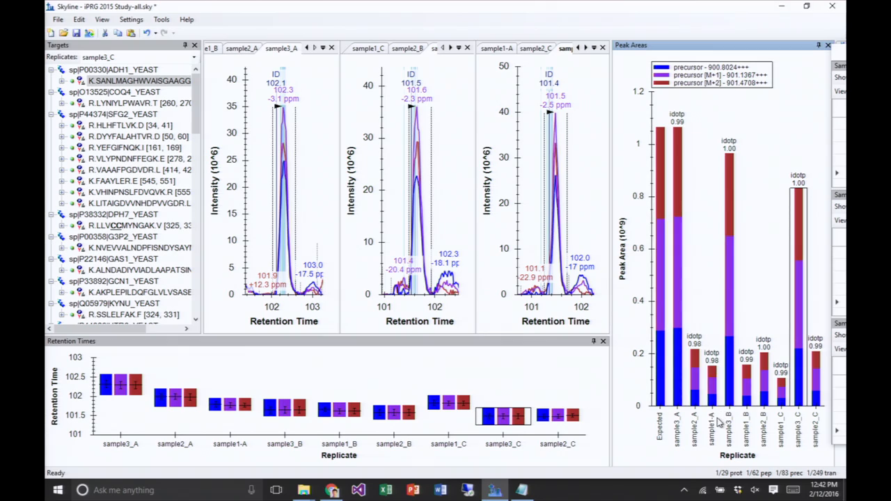
{"action": "left_click", "coordinate": [677, 282]}
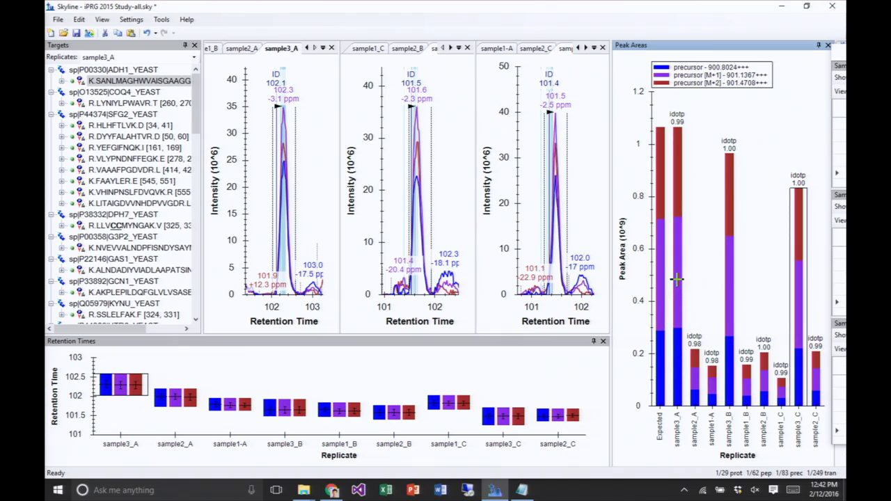
{"action": "left_click", "coordinate": [729, 289]}
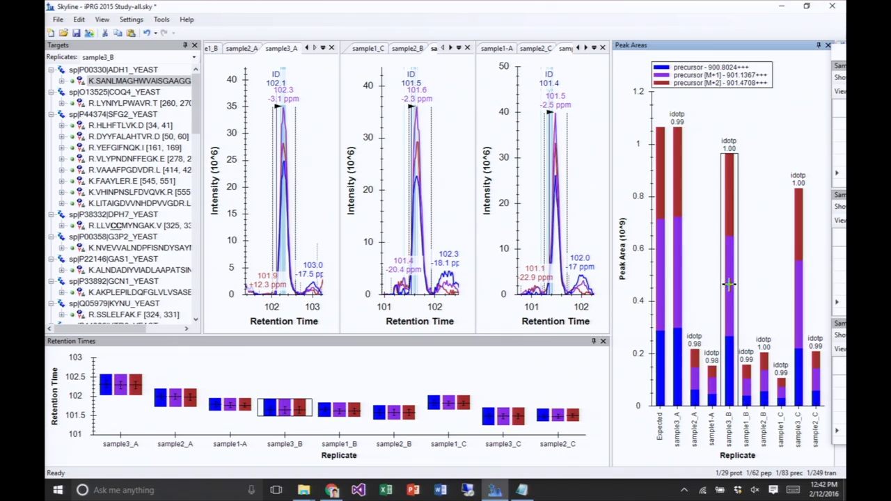
{"action": "left_click", "coordinate": [698, 371]}
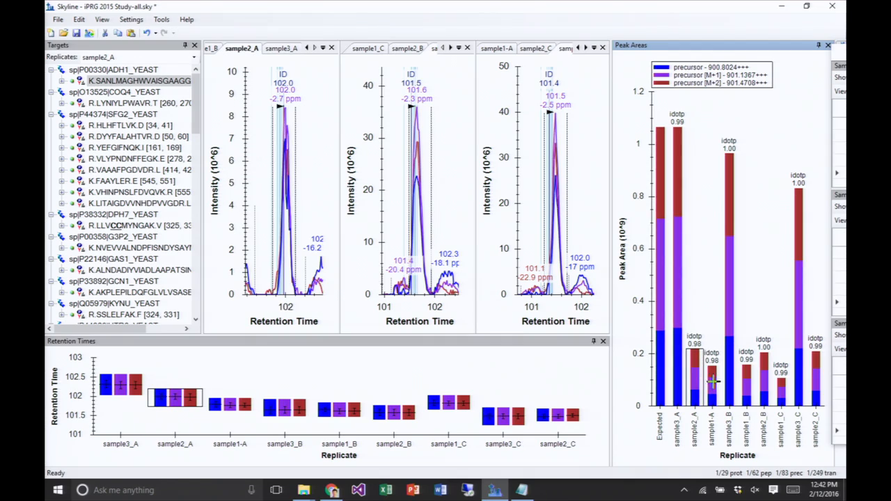
{"action": "left_click", "coordinate": [712, 379]}
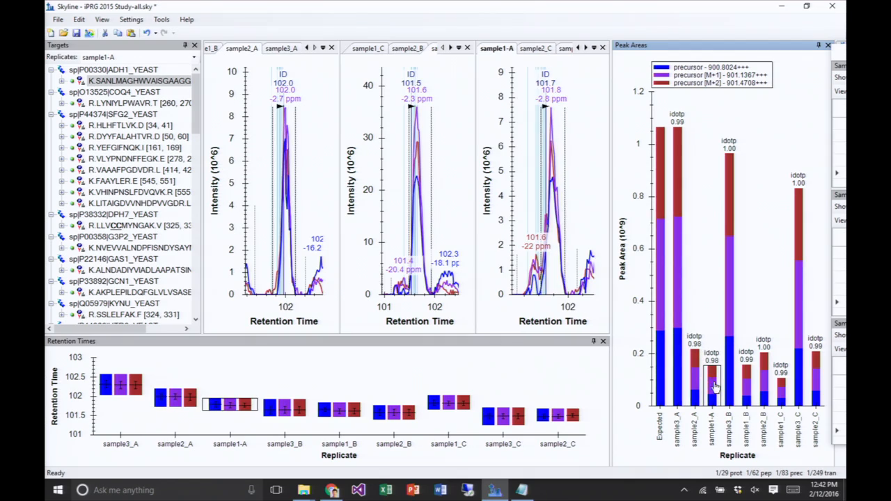
{"action": "left_click", "coordinate": [747, 394]}
{"action": "left_click", "coordinate": [764, 384]}
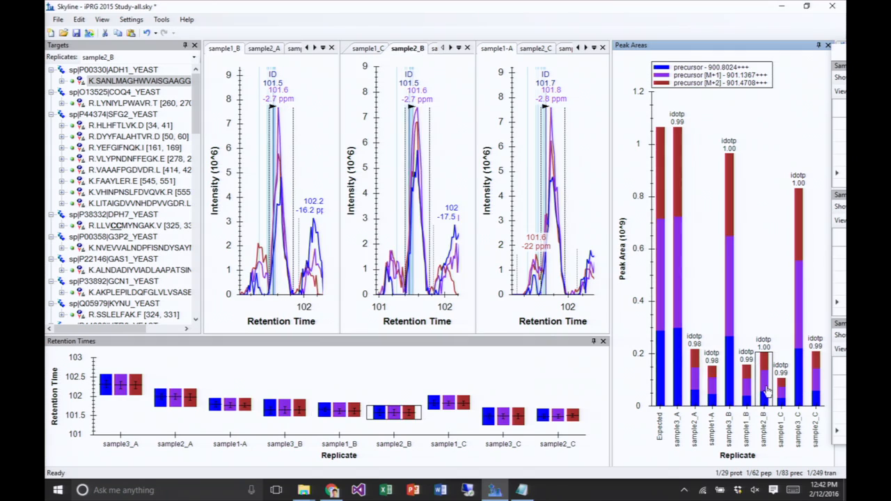
{"action": "left_click", "coordinate": [781, 384]}
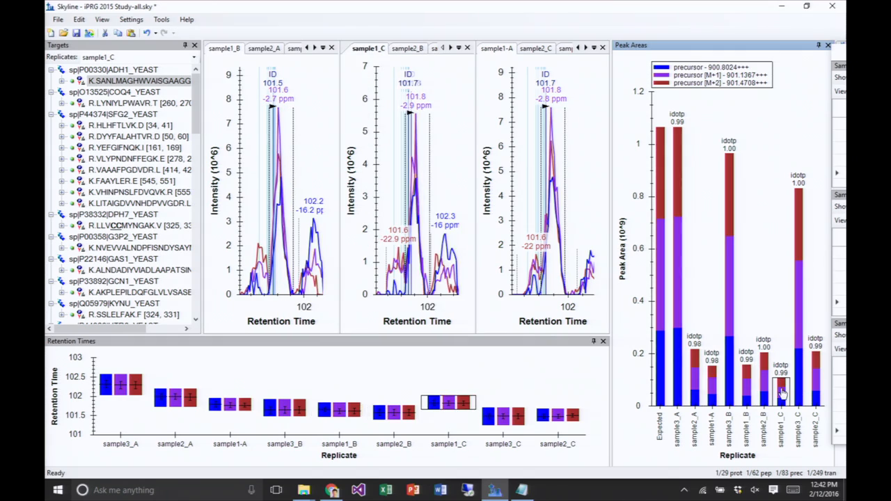
{"action": "left_click", "coordinate": [816, 384]}
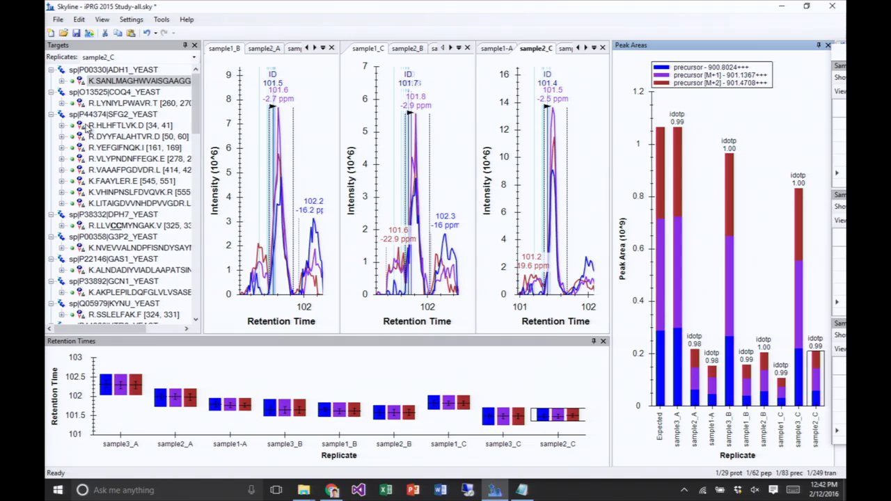
- Select the LYNIYLPWAVR peptide of COQ4_YEAST and examine its sample1_C chromatogram over a wider retention time and intensity range
{"action": "left_click", "coordinate": [114, 82]}
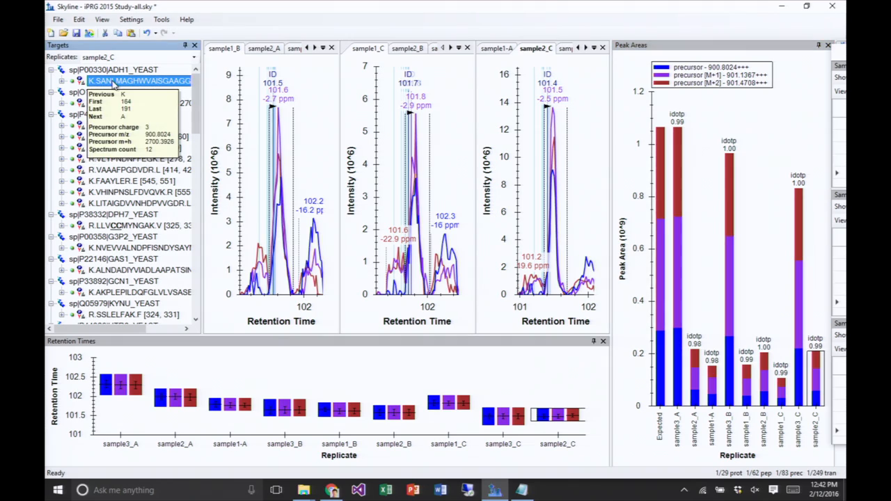
{"action": "mouse_move", "coordinate": [124, 92]}
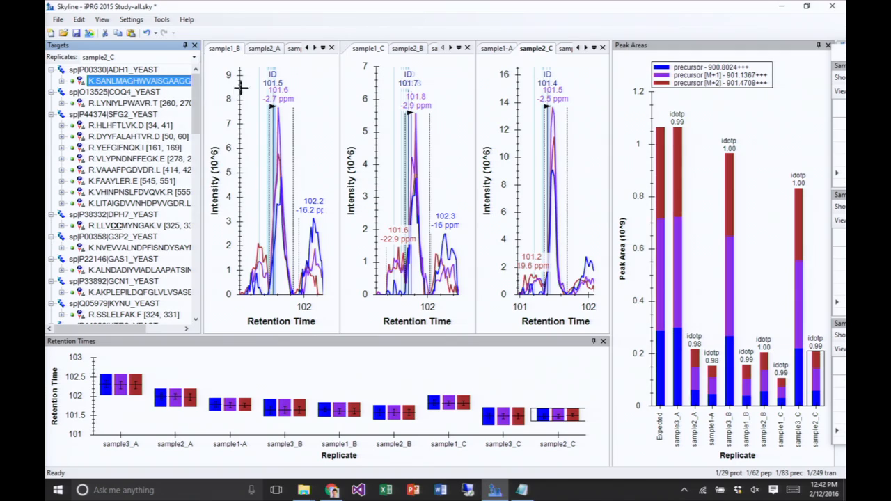
{"action": "mouse_move", "coordinate": [142, 107]}
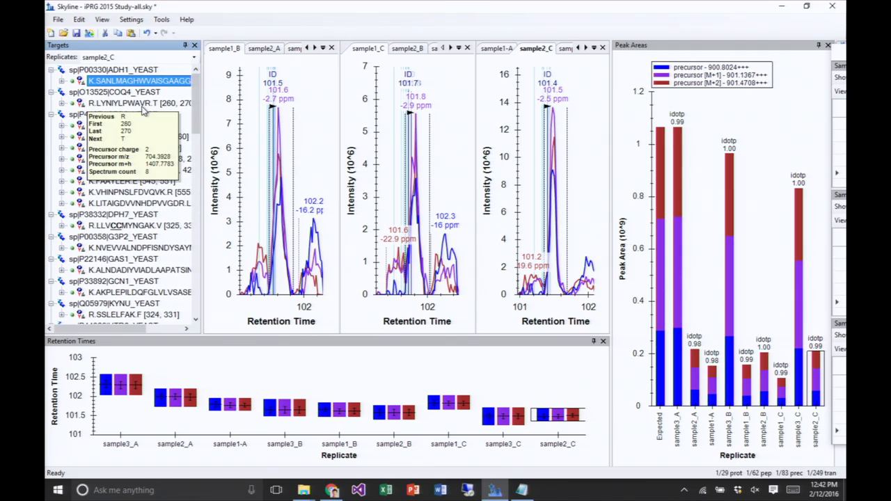
{"action": "left_click", "coordinate": [139, 105]}
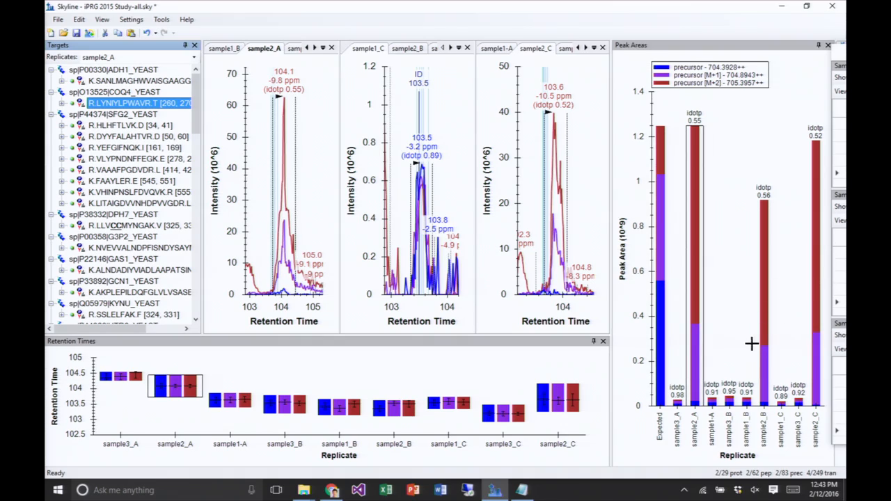
{"action": "left_click", "coordinate": [442, 117]}
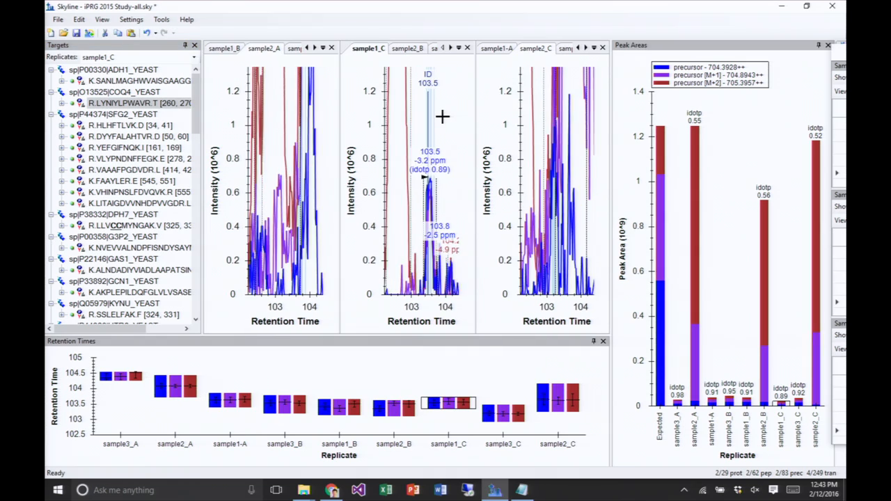
{"action": "scroll", "coordinate": [442, 119], "scroll_direction": "down", "scroll_amount": 3}
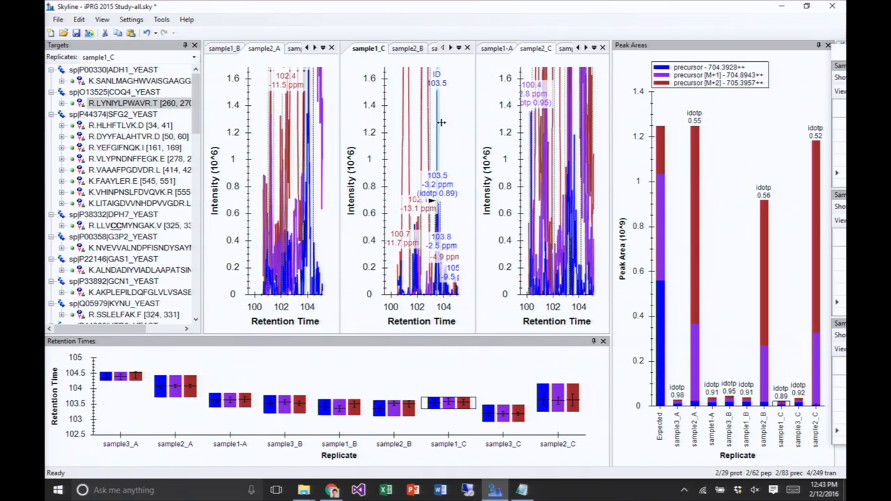
{"action": "scroll", "coordinate": [441, 125], "scroll_direction": "down", "scroll_amount": 7}
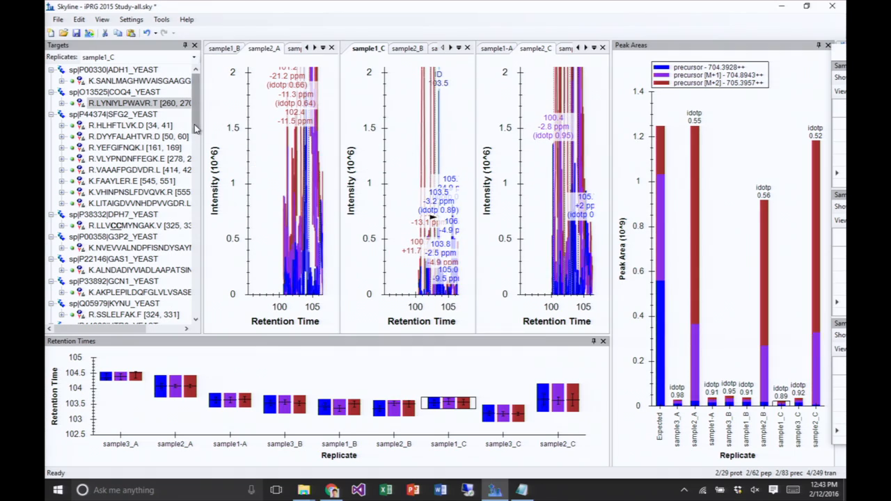
{"action": "scroll", "coordinate": [234, 169], "scroll_direction": "down", "scroll_amount": 3}
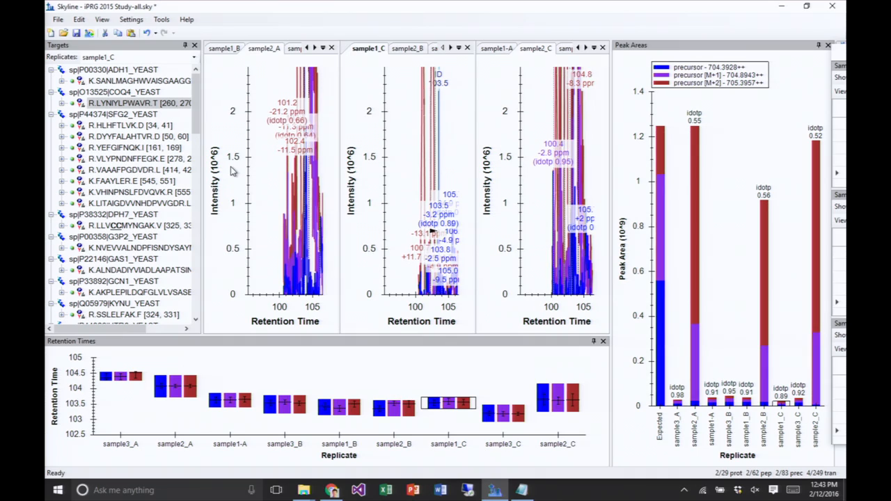
{"action": "scroll", "coordinate": [234, 170], "scroll_direction": "down", "scroll_amount": 5}
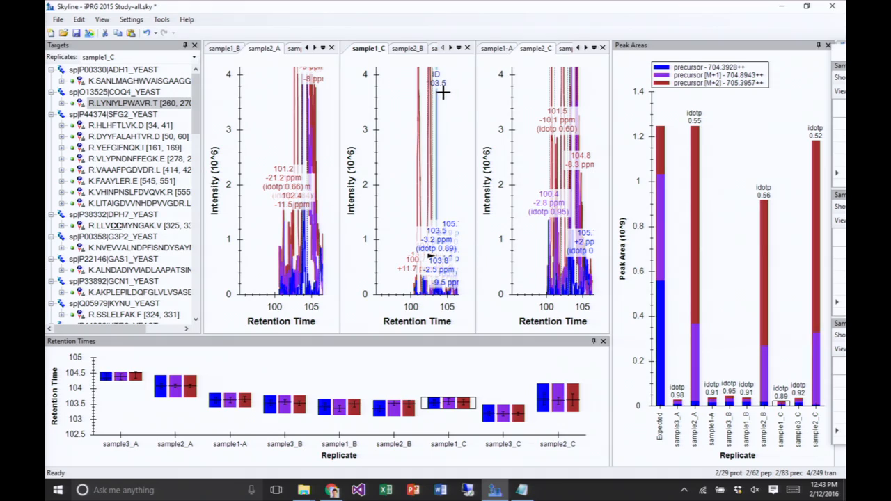
- Show the sample2_A replicate for LYNIYLPWAVR and widen its chromatogram pane across the other two chromatogram panes
{"action": "left_click", "coordinate": [695, 236]}
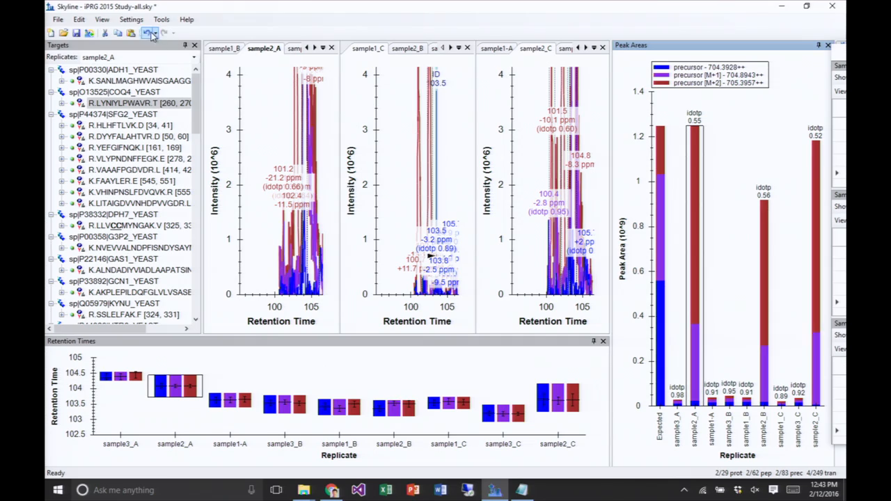
{"action": "left_click_drag", "start_coordinate": [339, 95], "coordinate": [570, 95]}
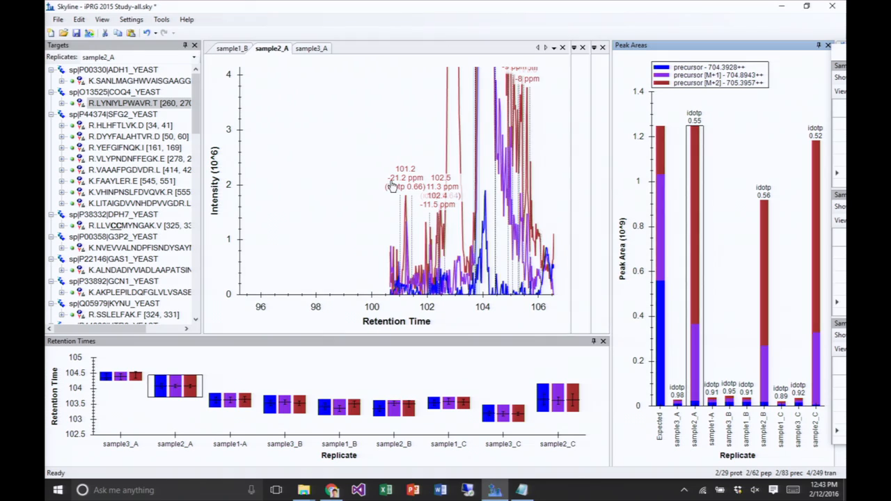
{"action": "scroll", "coordinate": [389, 181], "scroll_direction": "up", "scroll_amount": 6}
{"action": "scroll", "coordinate": [384, 180], "scroll_direction": "down", "scroll_amount": 7}
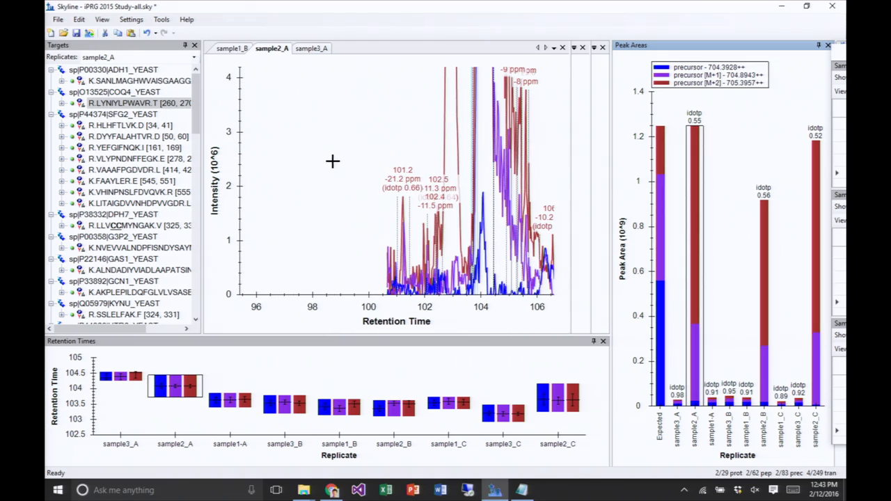
- Compare the SANLMAGHWVAISGAAGG… and LYNIYLPWAVR chromatograms, and undo all zooming and panning on the latter's sample2_A graph
{"action": "left_click", "coordinate": [131, 82]}
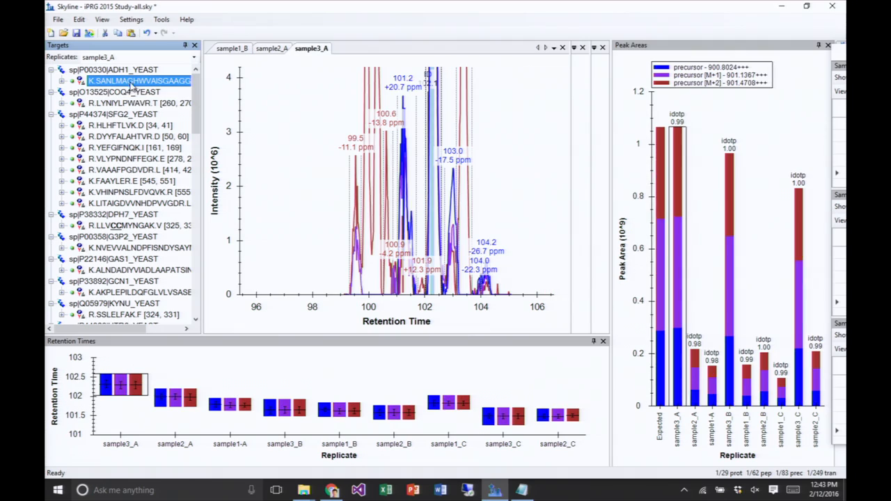
{"action": "left_click", "coordinate": [137, 103]}
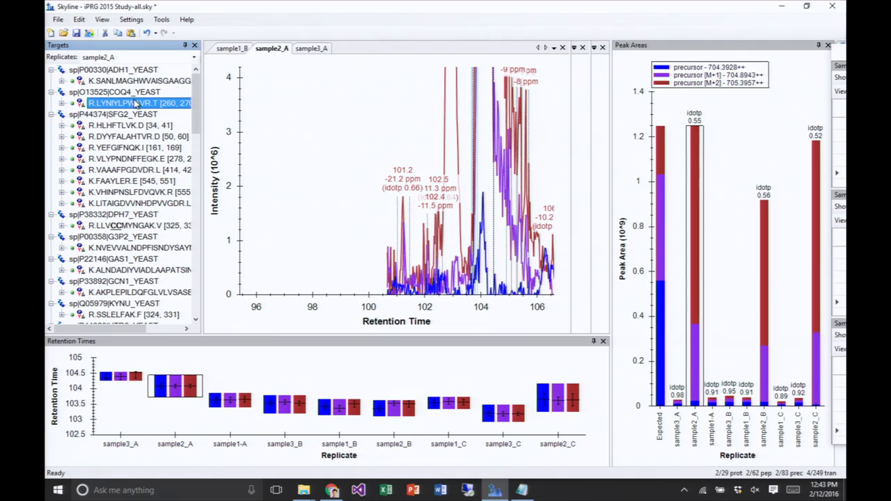
{"action": "right_click", "coordinate": [265, 116]}
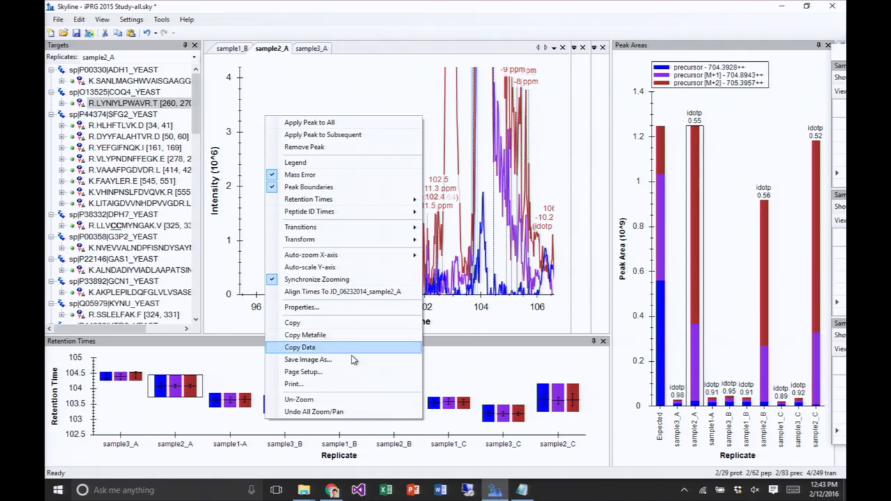
{"action": "left_click", "coordinate": [359, 412]}
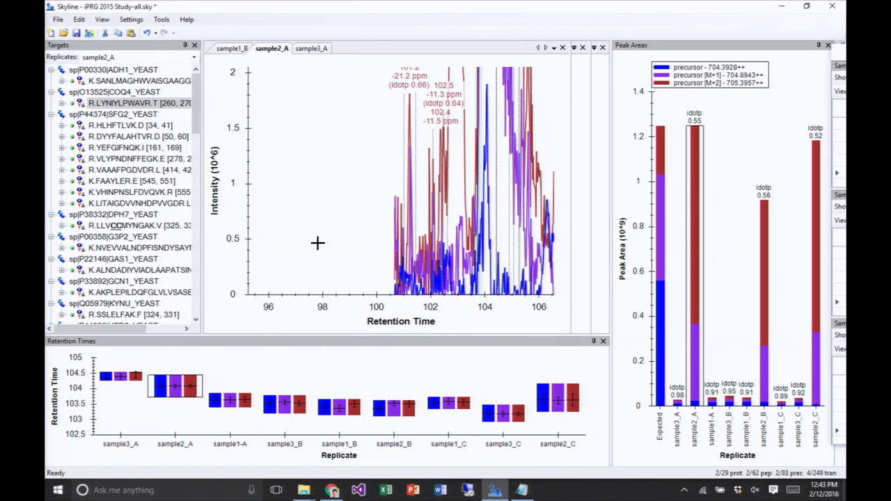
- Compare the chromatograms and peak areas of the HLHFTLVK, LYNIYLPWAVR and SANLMAGHWVAISGAAGG… peptides, ending on LYNIYLPWAVR
{"action": "left_click", "coordinate": [132, 125]}
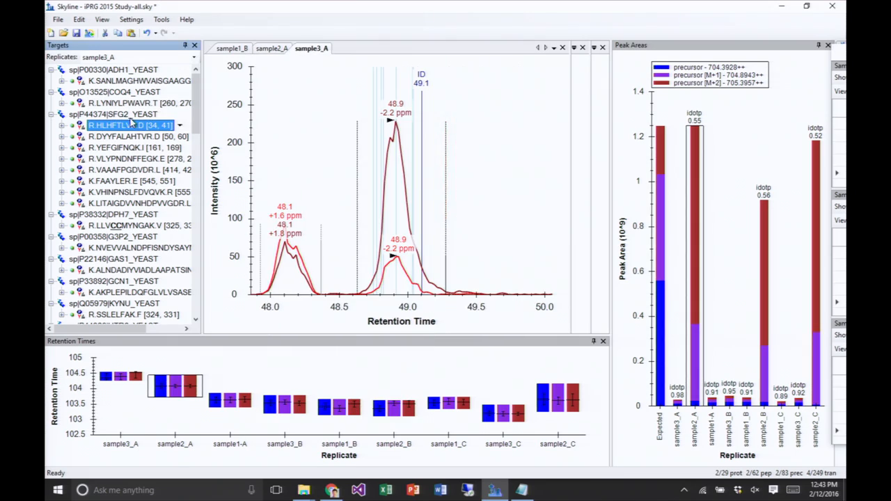
{"action": "left_click", "coordinate": [130, 107]}
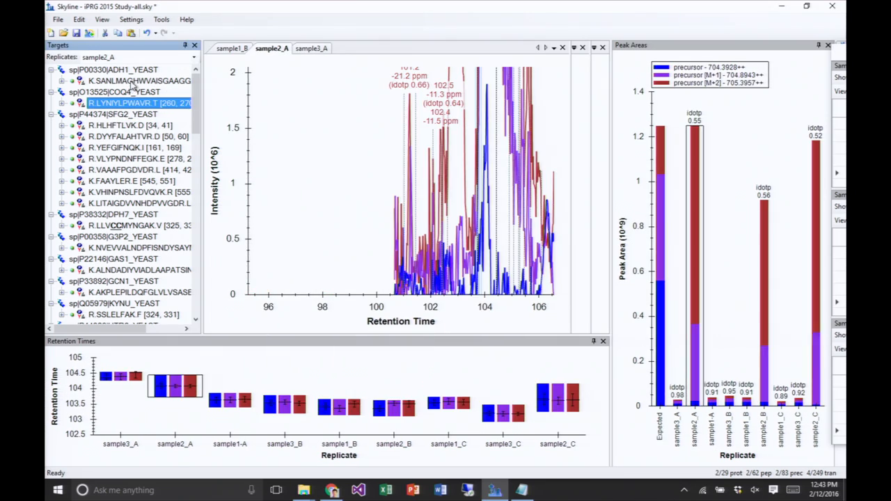
{"action": "left_click", "coordinate": [132, 82]}
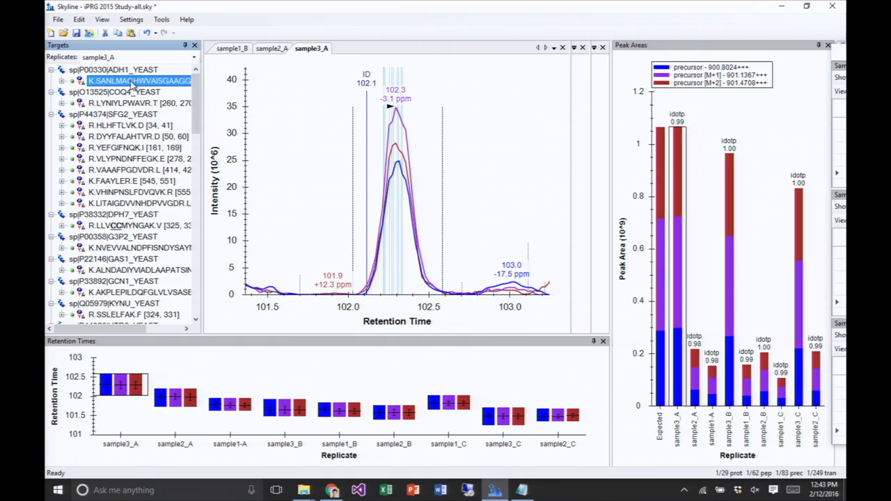
{"action": "left_click", "coordinate": [130, 126]}
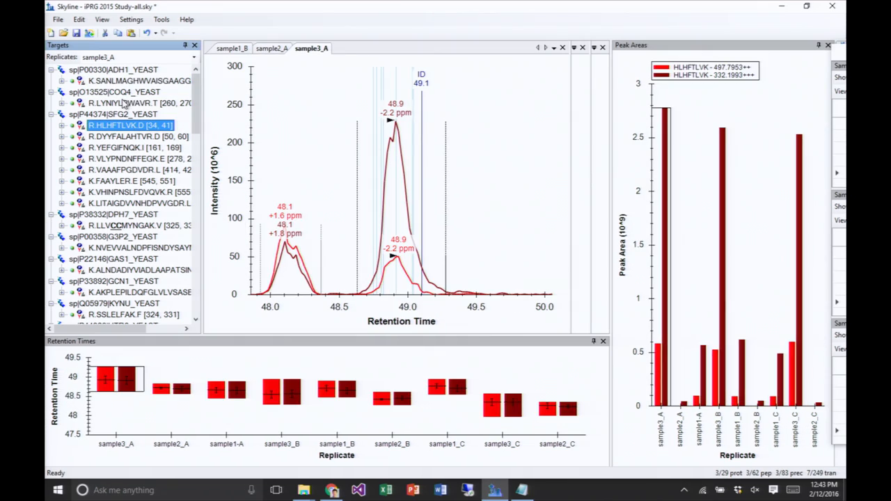
{"action": "left_click", "coordinate": [124, 103]}
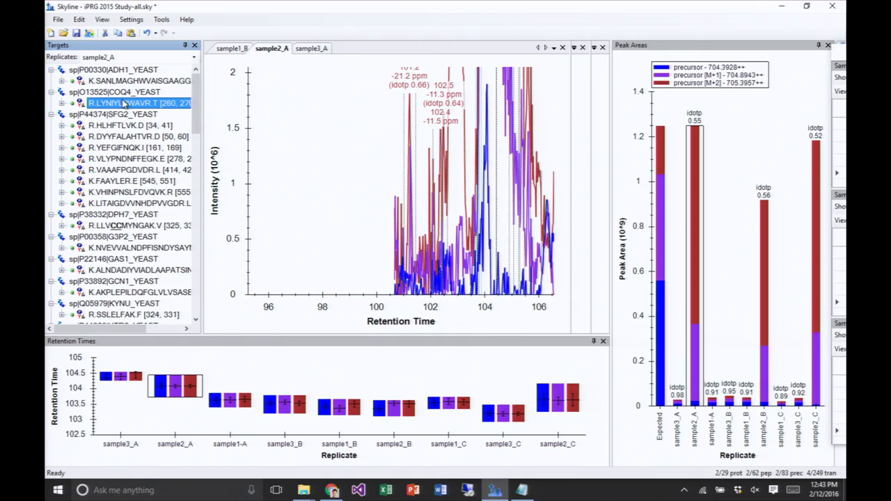
- Examine the LYNIYLPWAVR chromatogram in sample1_B and, over a wider intensity range, the interfering peaks in sample2_A
{"action": "left_click", "coordinate": [228, 53]}
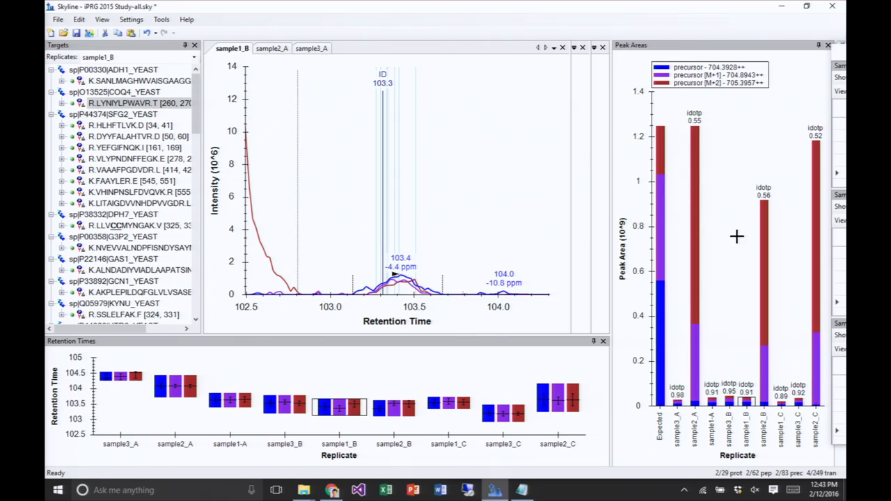
{"action": "left_click", "coordinate": [693, 233]}
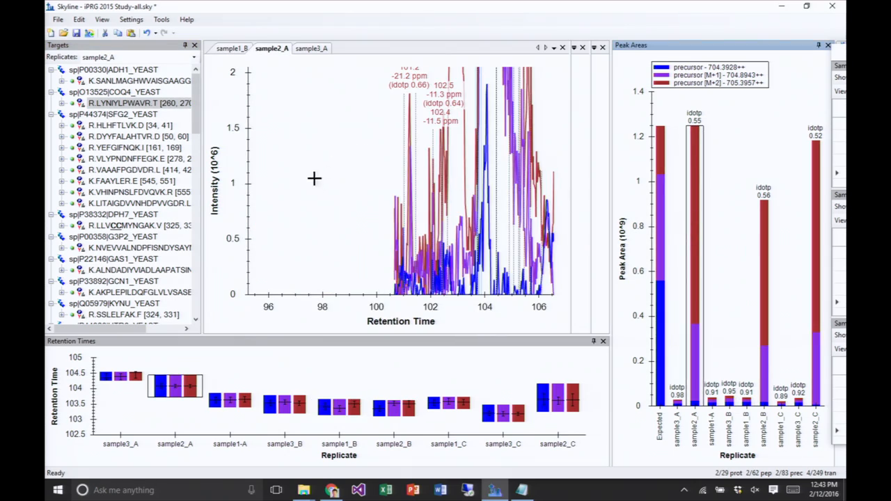
{"action": "left_click_drag", "start_coordinate": [352, 185], "coordinate": [288, 190]}
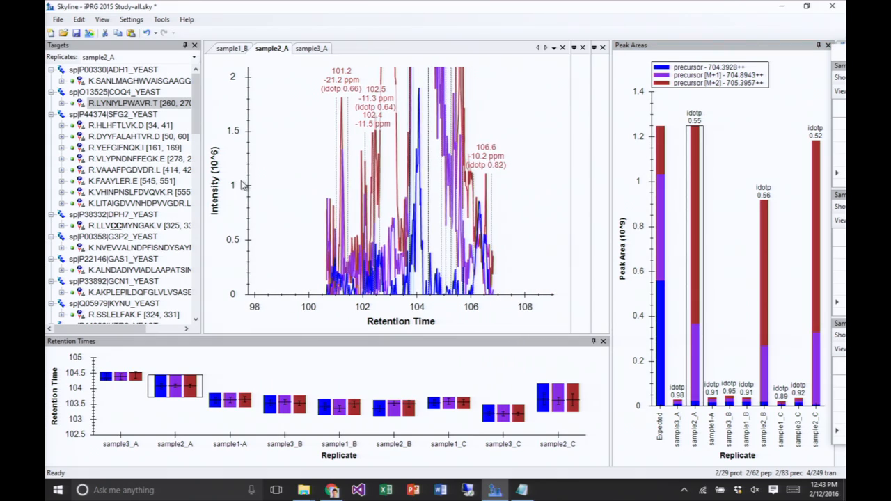
{"action": "scroll", "coordinate": [226, 195], "scroll_direction": "down", "scroll_amount": 3}
{"action": "scroll", "coordinate": [223, 200], "scroll_direction": "down", "scroll_amount": 3}
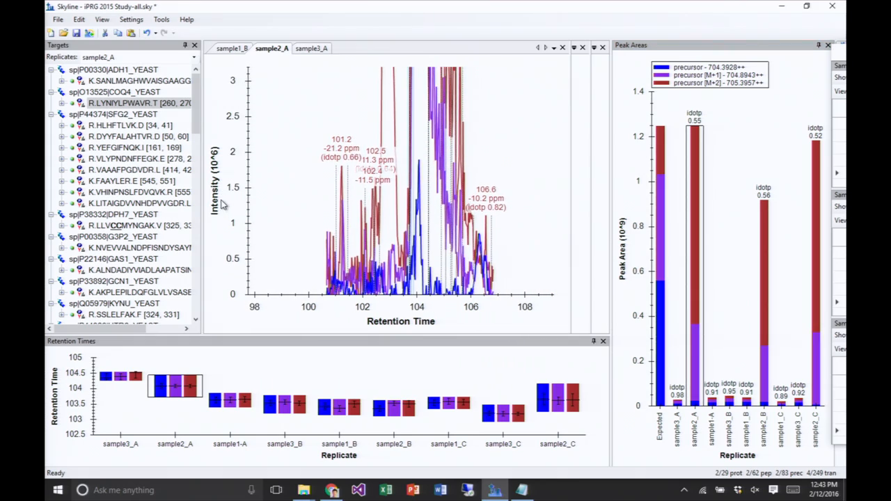
{"action": "scroll", "coordinate": [218, 222], "scroll_direction": "down", "scroll_amount": 4}
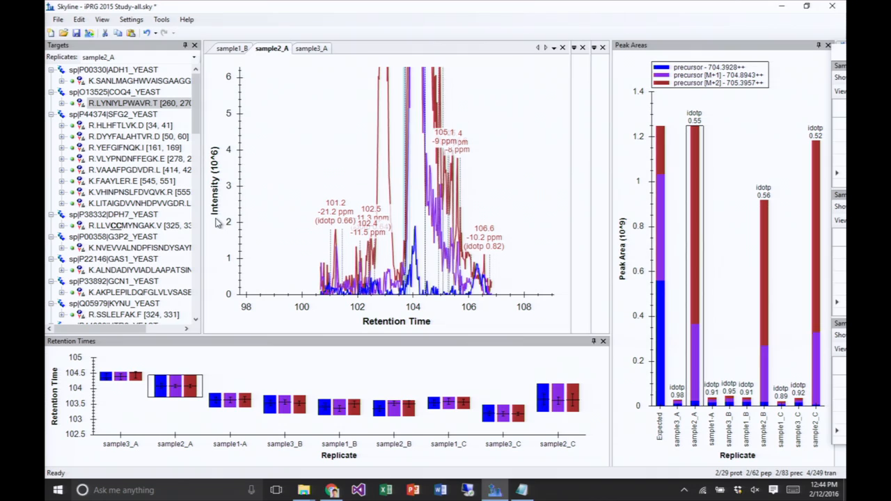
{"action": "scroll", "coordinate": [216, 225], "scroll_direction": "down", "scroll_amount": 4}
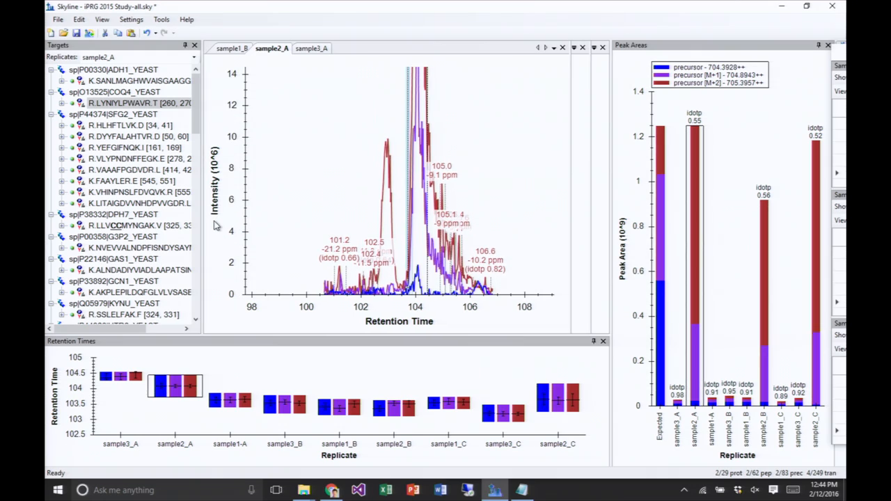
- Widen the LYNIYLPWAVR intensity range in sample2_A to the full peak, and compare it with the sample3_A, sample1-A and sample3_B replicates
{"action": "scroll", "coordinate": [214, 223], "scroll_direction": "down", "scroll_amount": 5}
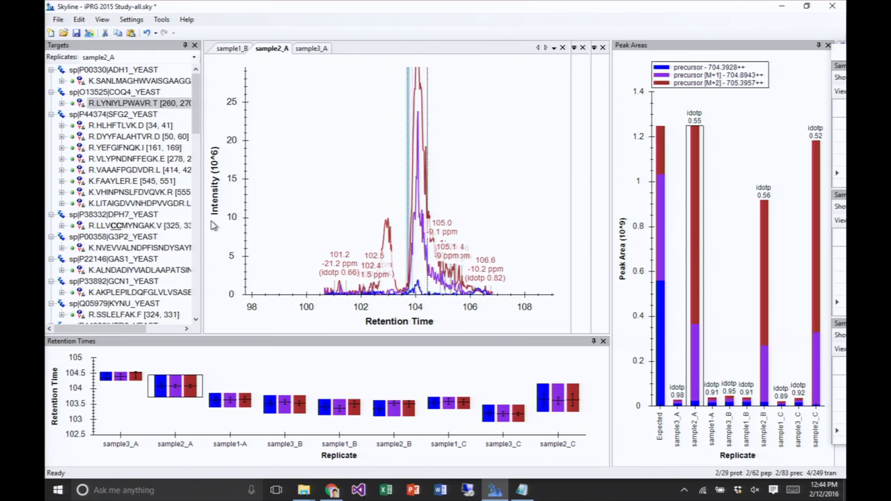
{"action": "scroll", "coordinate": [213, 221], "scroll_direction": "down", "scroll_amount": 4}
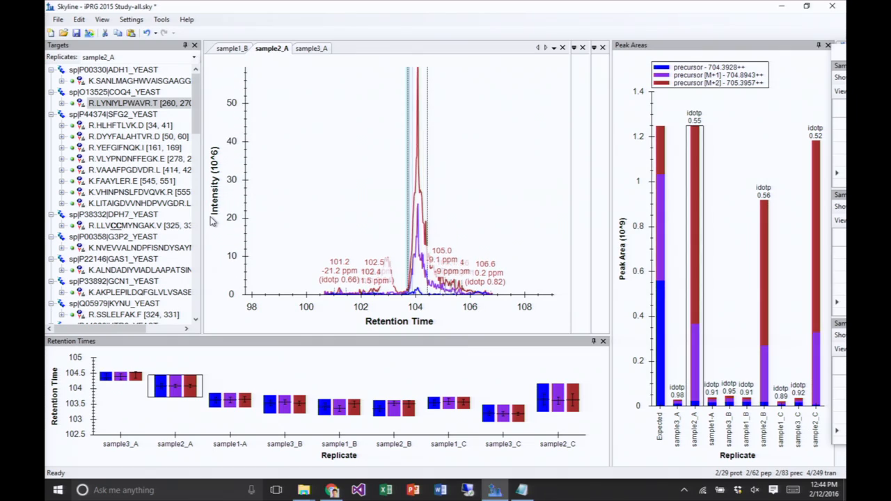
{"action": "scroll", "coordinate": [214, 221], "scroll_direction": "down", "scroll_amount": 2}
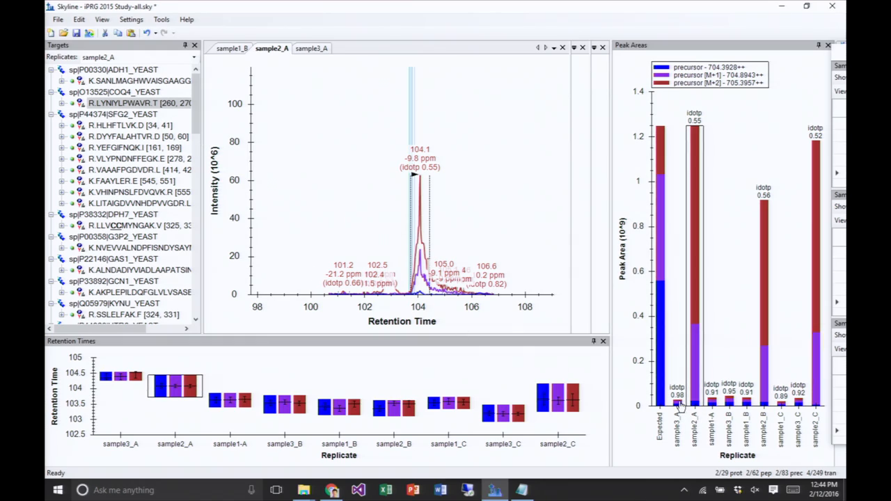
{"action": "left_click", "coordinate": [677, 404]}
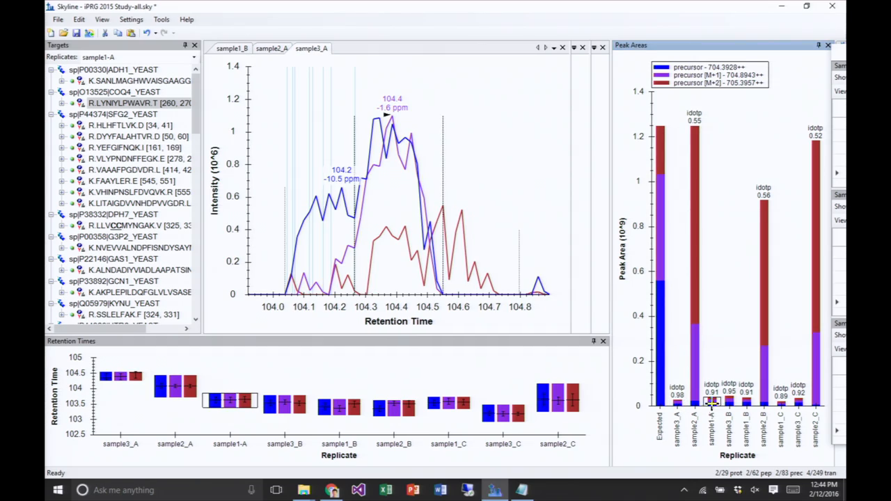
{"action": "left_click", "coordinate": [729, 405]}
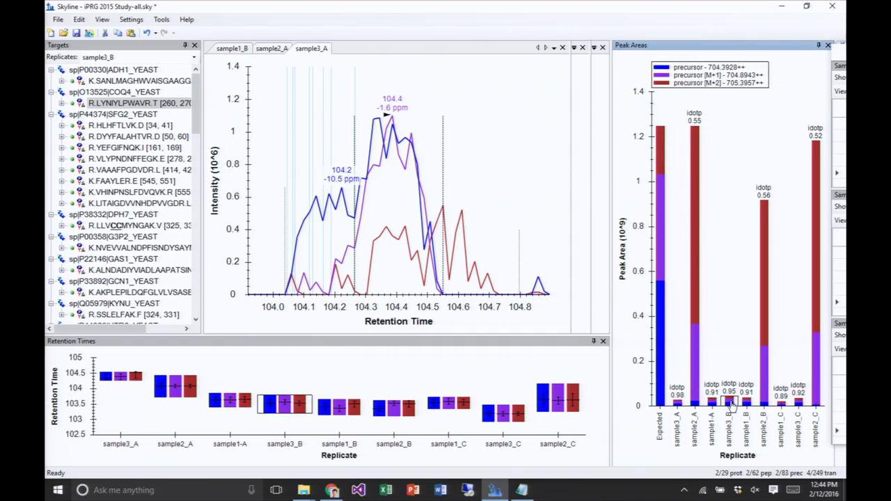
{"action": "left_click", "coordinate": [693, 363]}
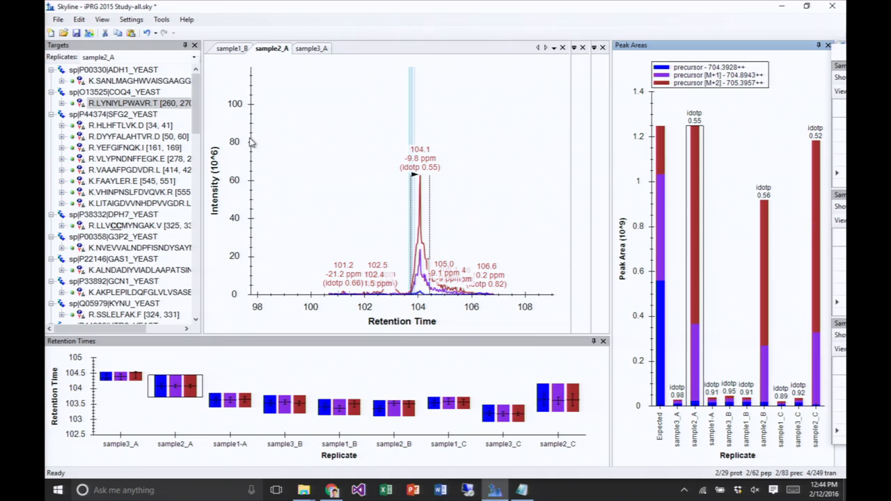
- Delete the COQ4_YEAST protein with its LYNIYLPWAVR peptide from the targets
{"action": "left_click", "coordinate": [123, 98]}
{"action": "left_click", "coordinate": [123, 93]}
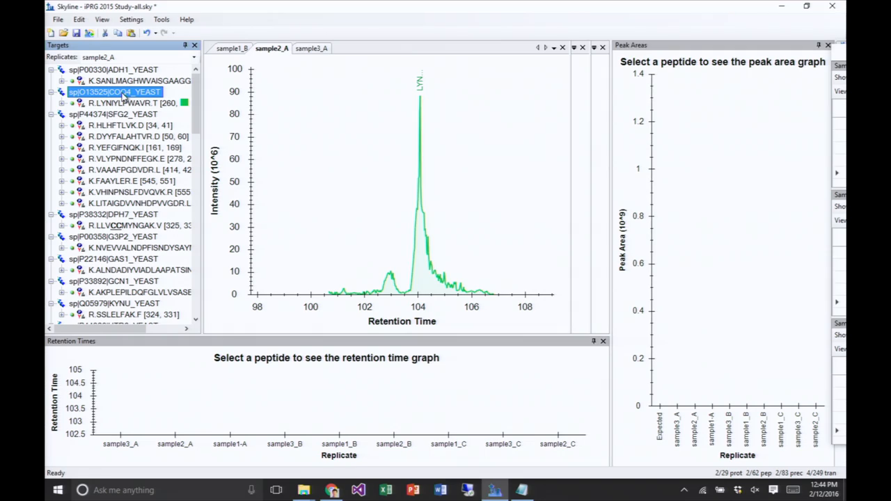
{"action": "key", "text": "Delete"}
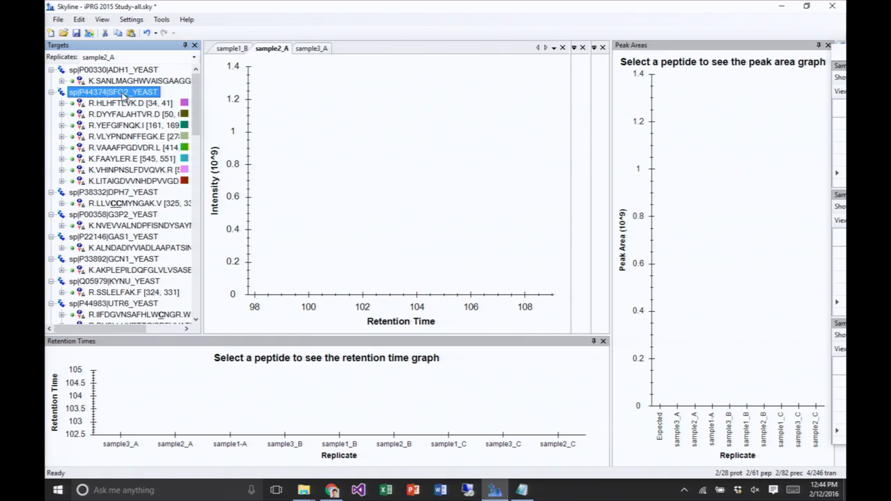
- Include all available peptides of the SFG2_YEAST protein in the targets
{"action": "left_click", "coordinate": [108, 104]}
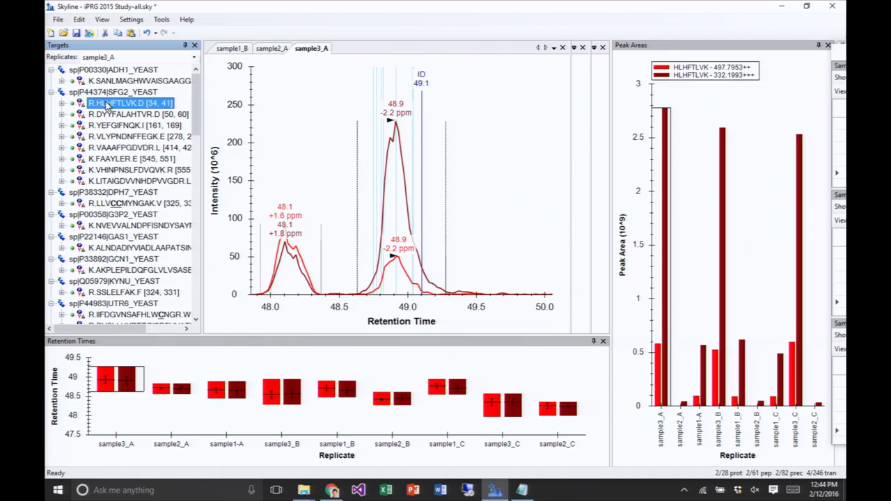
{"action": "left_click", "coordinate": [118, 93]}
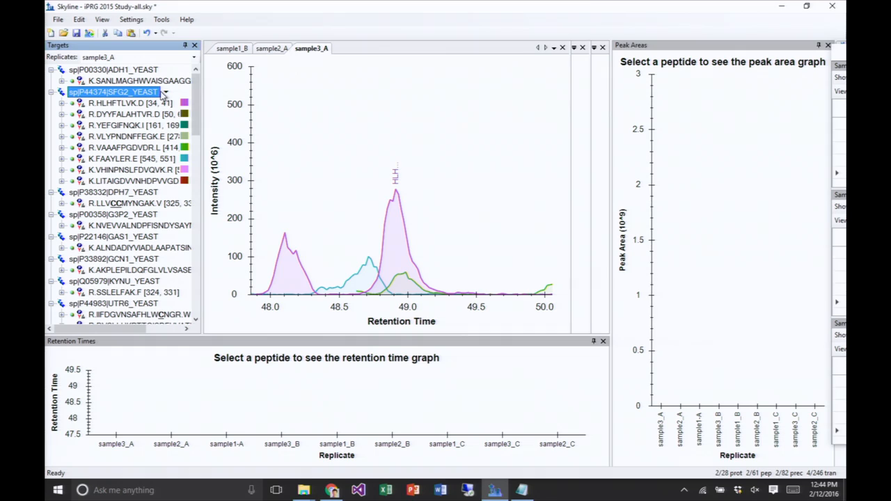
{"action": "left_click", "coordinate": [166, 93]}
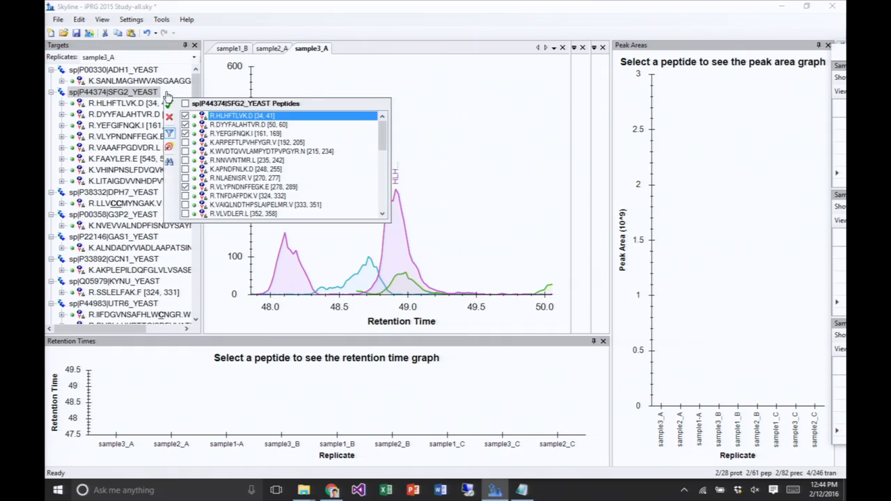
{"action": "scroll", "coordinate": [189, 164], "scroll_direction": "down", "scroll_amount": 10}
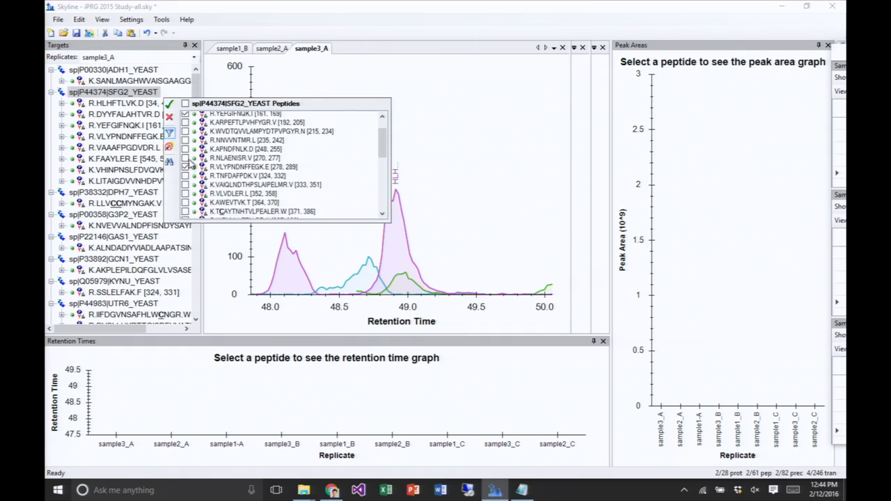
{"action": "scroll", "coordinate": [189, 164], "scroll_direction": "down", "scroll_amount": 3}
{"action": "scroll", "coordinate": [188, 165], "scroll_direction": "up", "scroll_amount": 13}
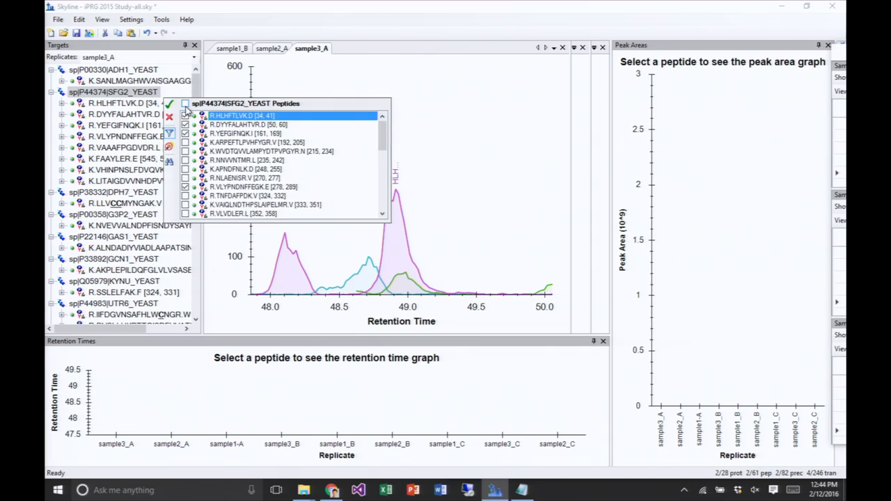
{"action": "left_click", "coordinate": [144, 93]}
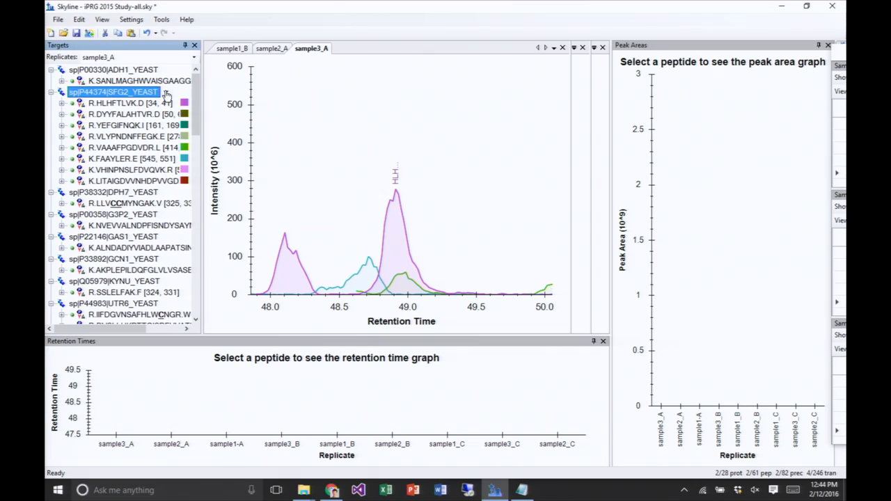
{"action": "left_click", "coordinate": [165, 93]}
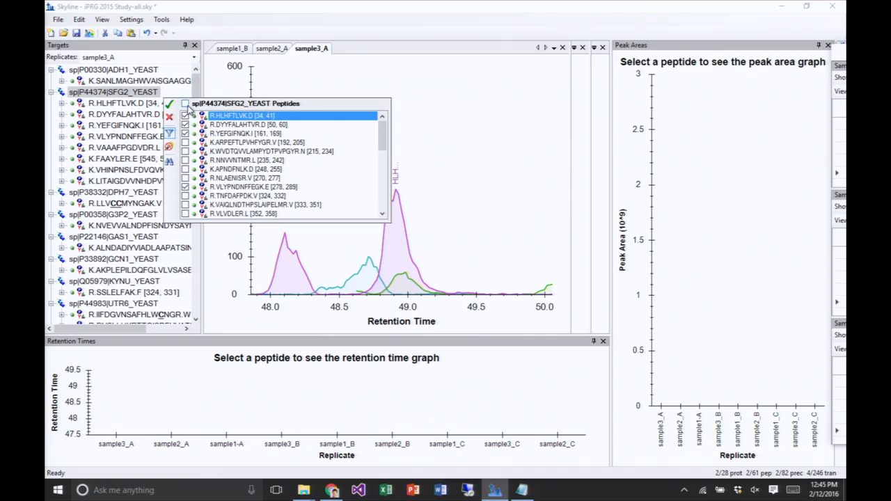
{"action": "left_click", "coordinate": [185, 104]}
{"action": "left_click", "coordinate": [168, 104]}
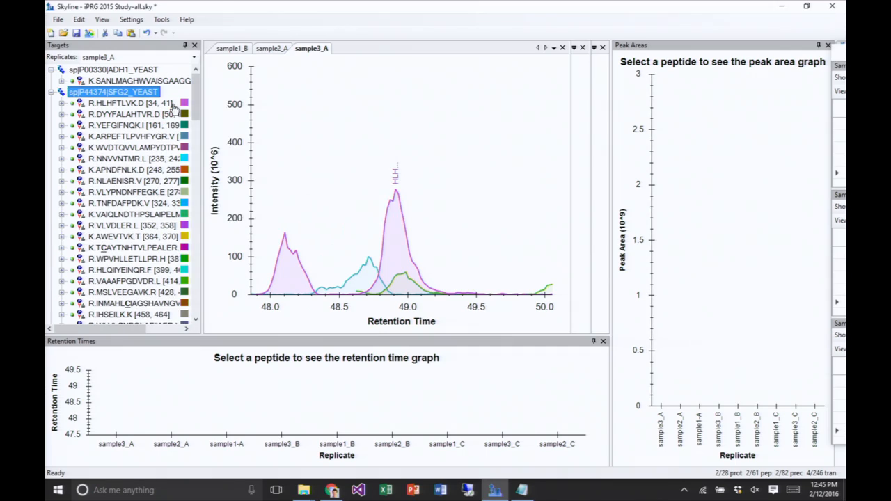
- Review the HLHFTLVK, DYYFALAHTVR, YEFGIFNQK and ARPEFTLPVHFYGR graphs, and undo the addition of the SFG2_YEAST peptides
{"action": "mouse_move", "coordinate": [197, 104]}
{"action": "left_mouse_down"}
{"action": "mouse_move", "coordinate": [190, 170]}
{"action": "mouse_move", "coordinate": [199, 102]}
{"action": "left_mouse_up"}
{"action": "left_click", "coordinate": [130, 105]}
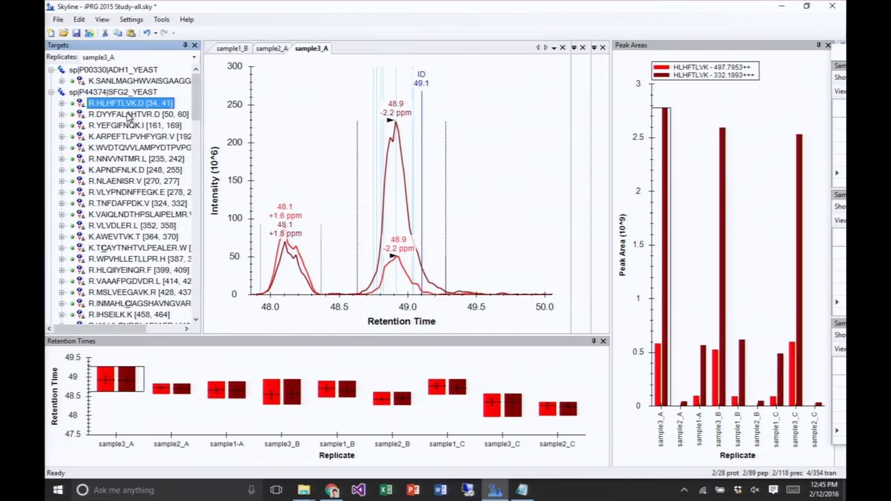
{"action": "left_click", "coordinate": [126, 116]}
{"action": "left_click", "coordinate": [123, 126]}
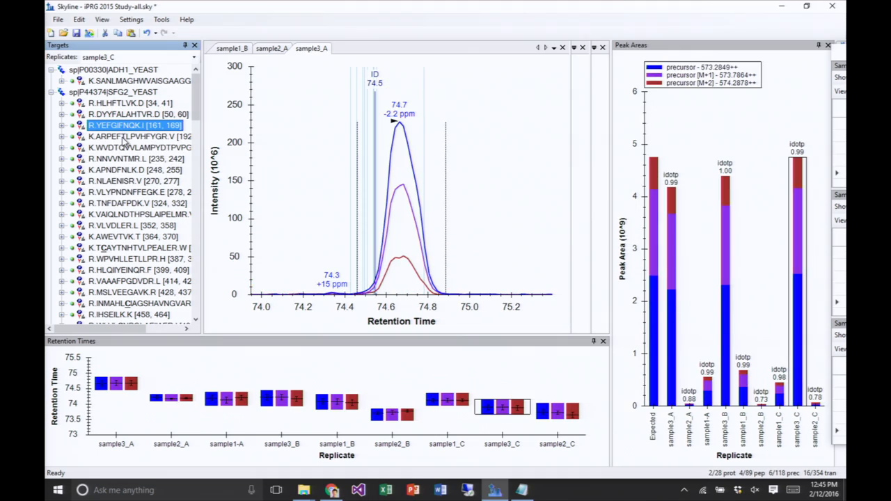
{"action": "left_click", "coordinate": [124, 138]}
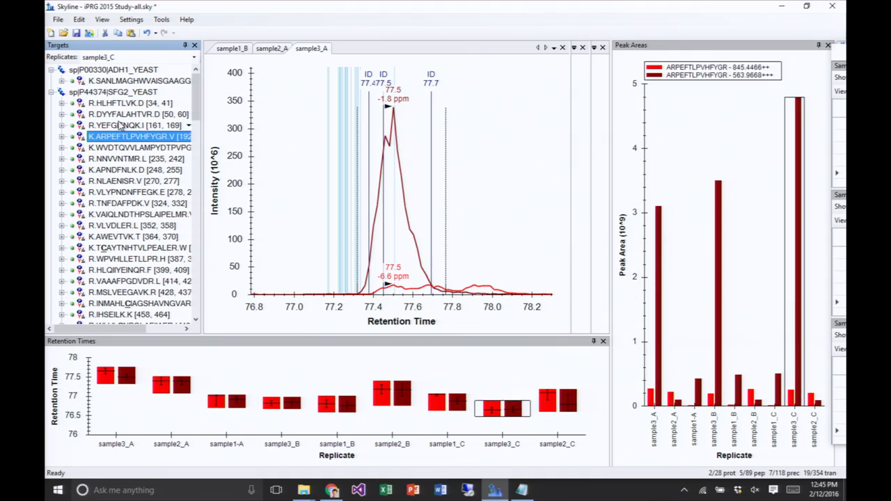
{"action": "mouse_move", "coordinate": [146, 105]}
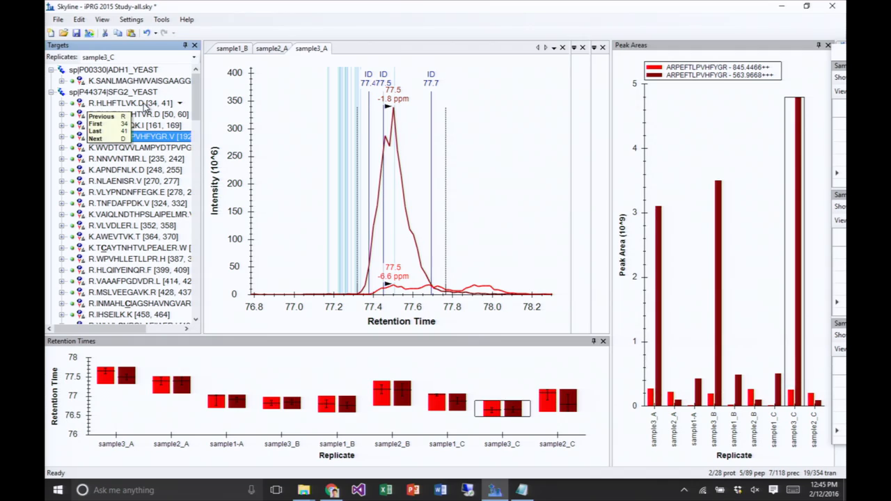
{"action": "key", "text": "ctrl+z"}
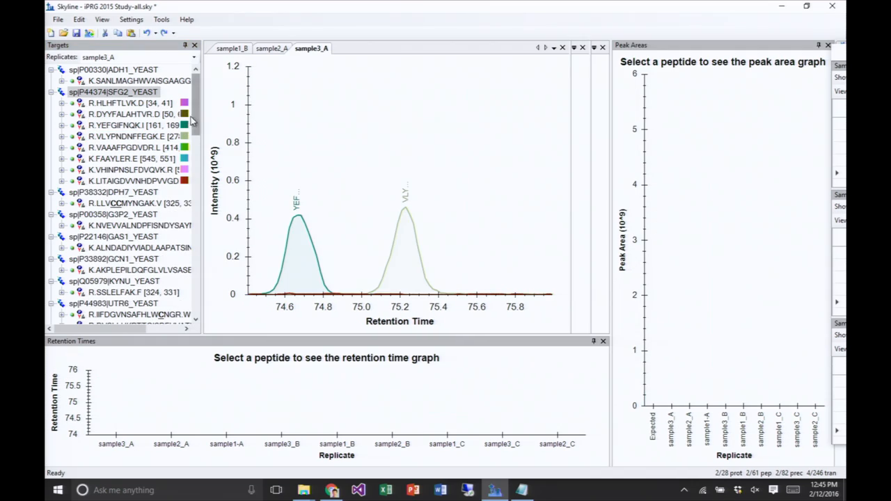
- Check LLVCCMYNGAK of DPH7_YEAST in sample3_A and sample2_A, and refine the document to a minimum of 2 peptides per protein
{"action": "left_click", "coordinate": [148, 203]}
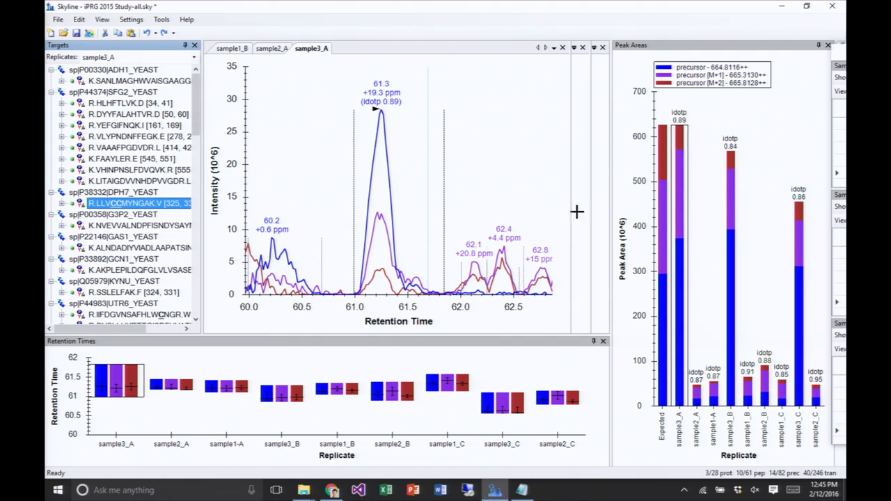
{"action": "left_click", "coordinate": [697, 396]}
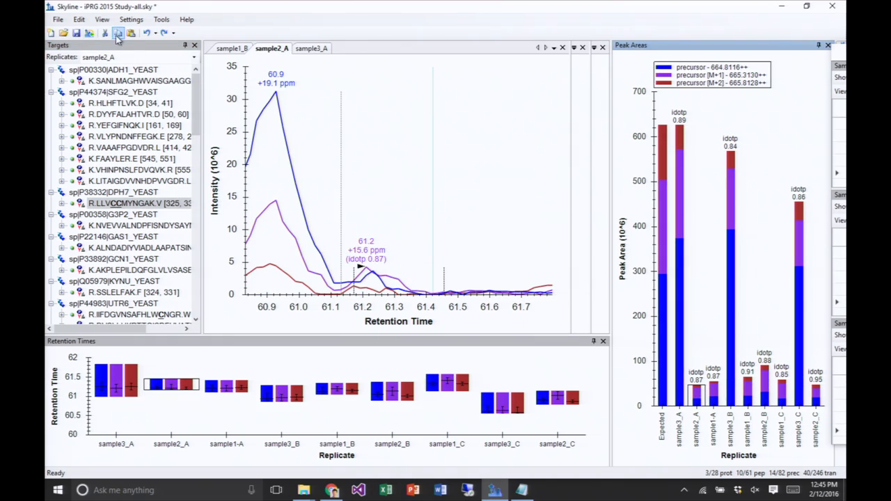
{"action": "left_click", "coordinate": [80, 20]}
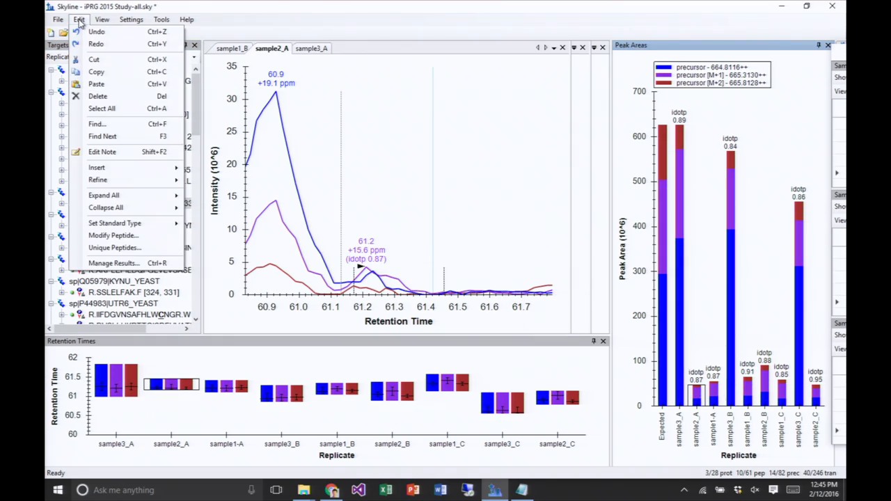
{"action": "mouse_move", "coordinate": [111, 182]}
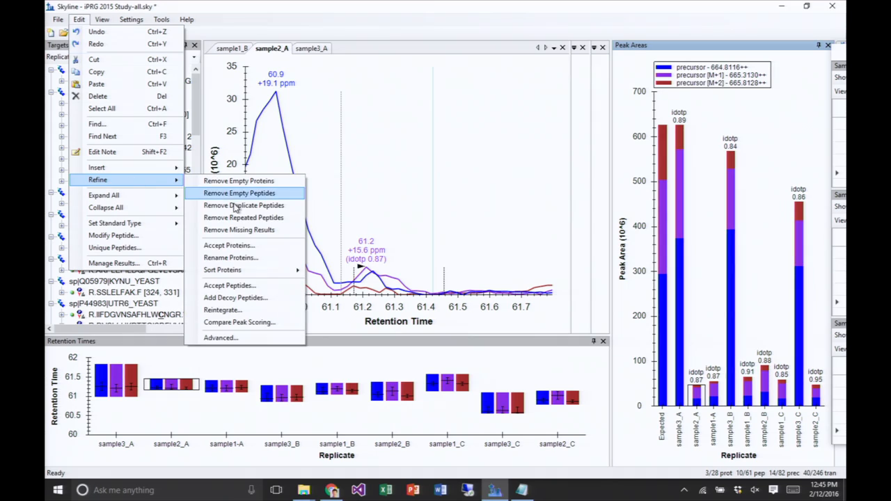
{"action": "left_click", "coordinate": [219, 339]}
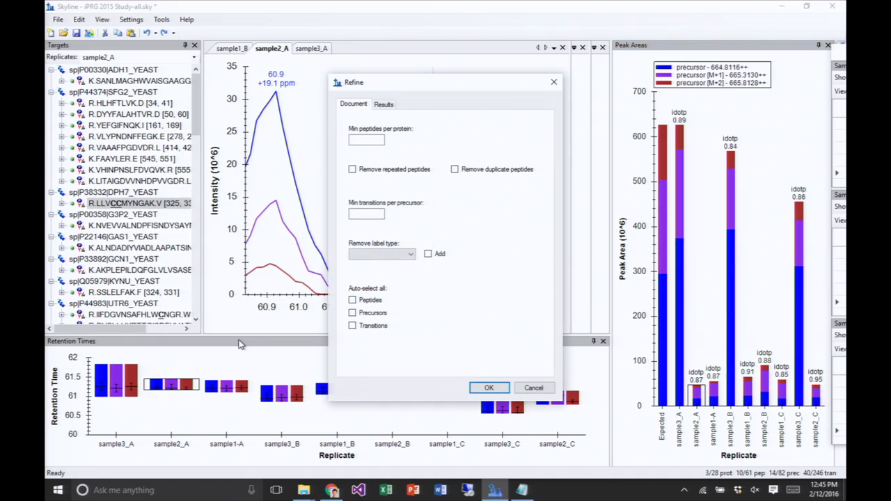
{"action": "left_click", "coordinate": [373, 141]}
{"action": "type", "text": "2"}
{"action": "left_click", "coordinate": [489, 388]}
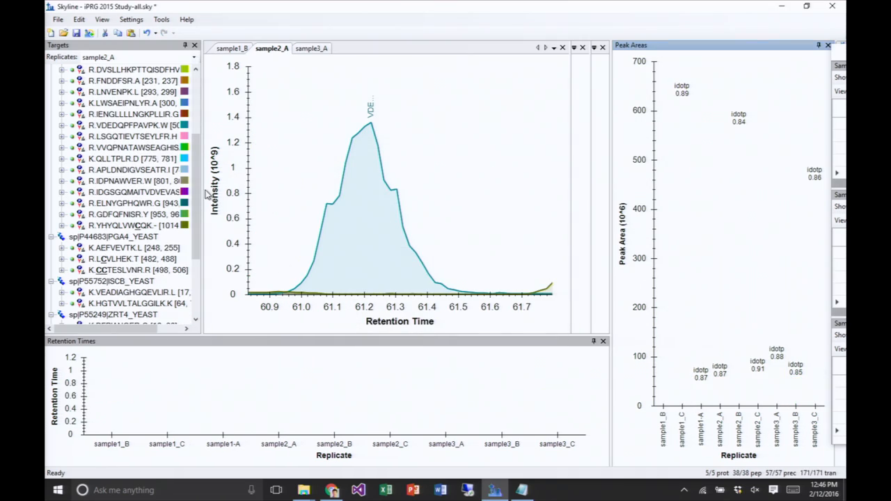
- Bring the floating window with the three comparison grids into full view, widen it, and show the first peptides of Sample 1 v. 3
{"action": "left_click_drag", "start_coordinate": [202, 188], "coordinate": [211, 101]}
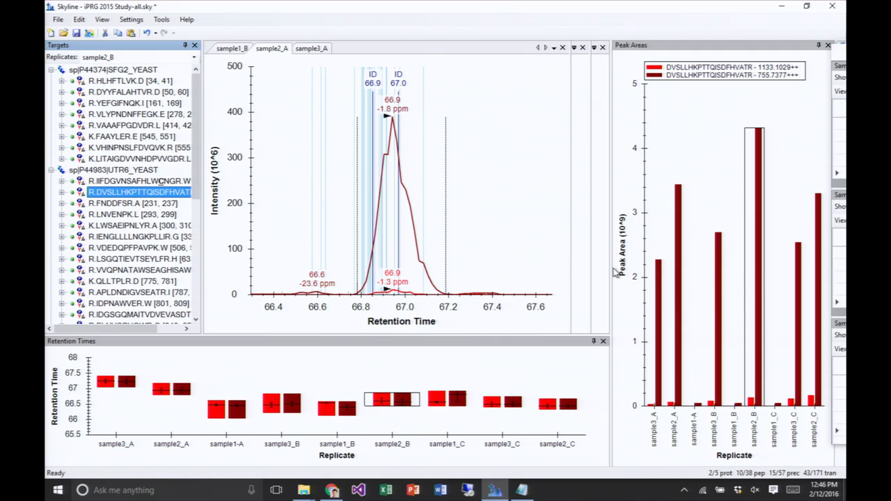
{"action": "left_click_drag", "start_coordinate": [840, 65], "coordinate": [692, 54]}
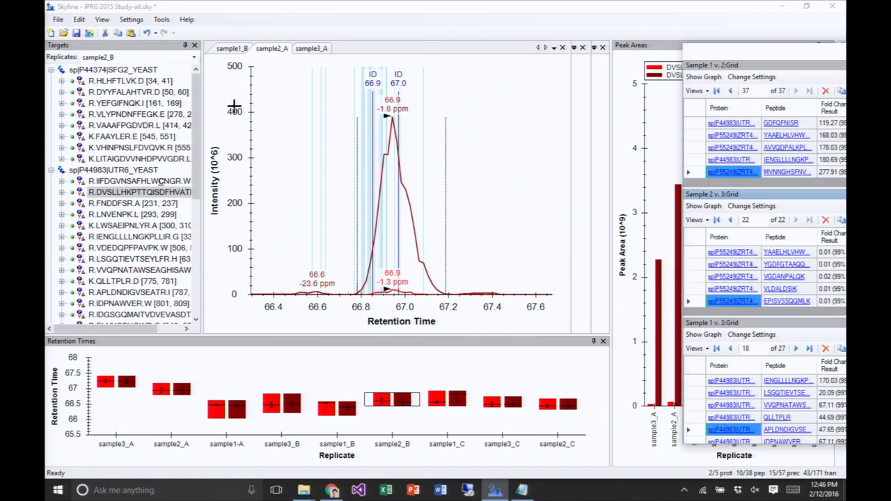
{"action": "left_click_drag", "start_coordinate": [195, 150], "coordinate": [226, 98]}
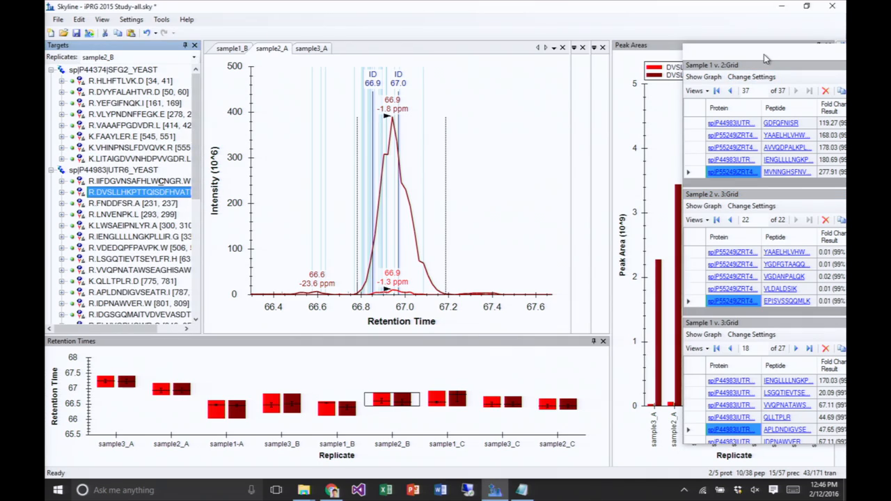
{"action": "left_click_drag", "start_coordinate": [764, 54], "coordinate": [464, 44]}
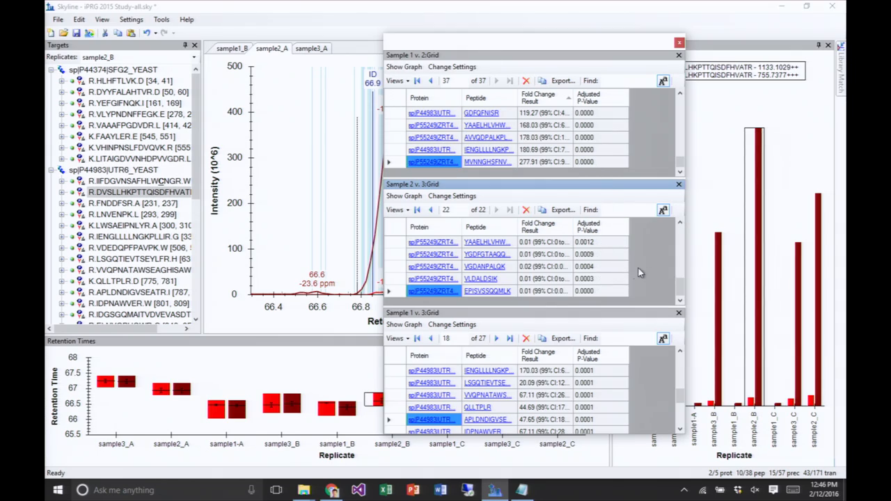
{"action": "left_click_drag", "start_coordinate": [685, 254], "coordinate": [771, 259]}
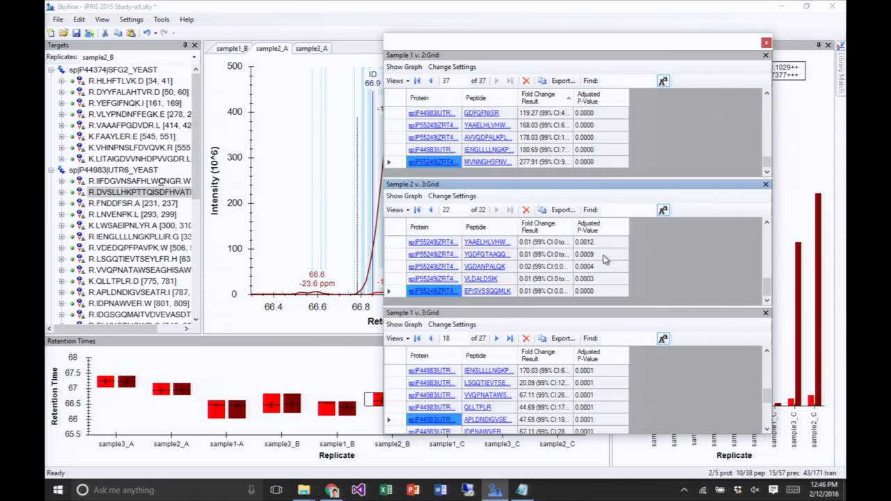
{"action": "left_click_drag", "start_coordinate": [771, 397], "coordinate": [758, 357]}
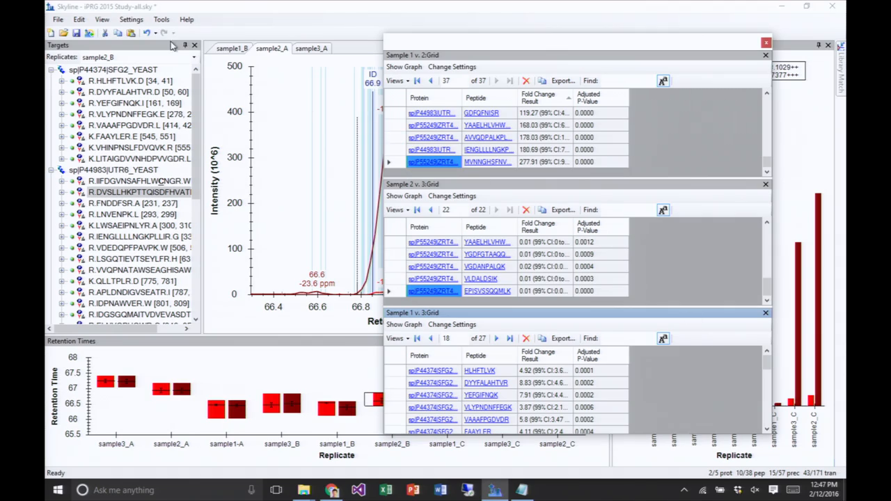
- Undo the last three actions together: the refinement, the COQ4_YEAST deletion and the accepting of peptides
{"action": "left_click", "coordinate": [184, 9]}
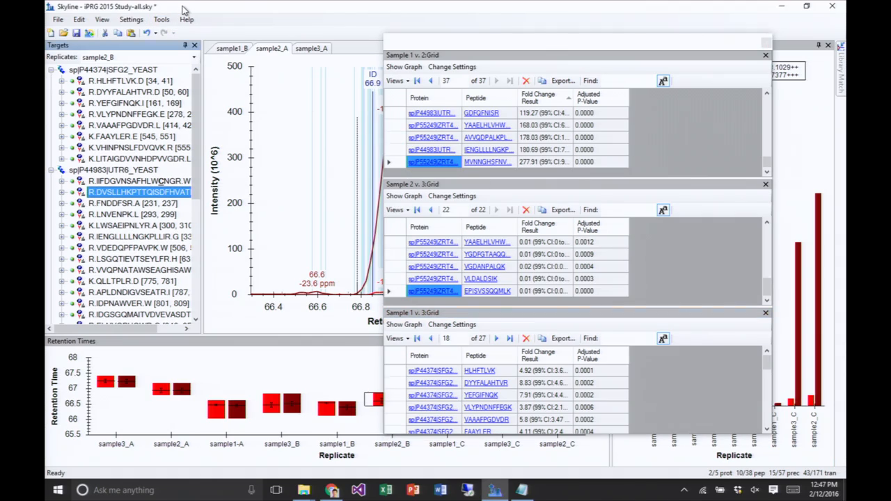
{"action": "left_click", "coordinate": [154, 33]}
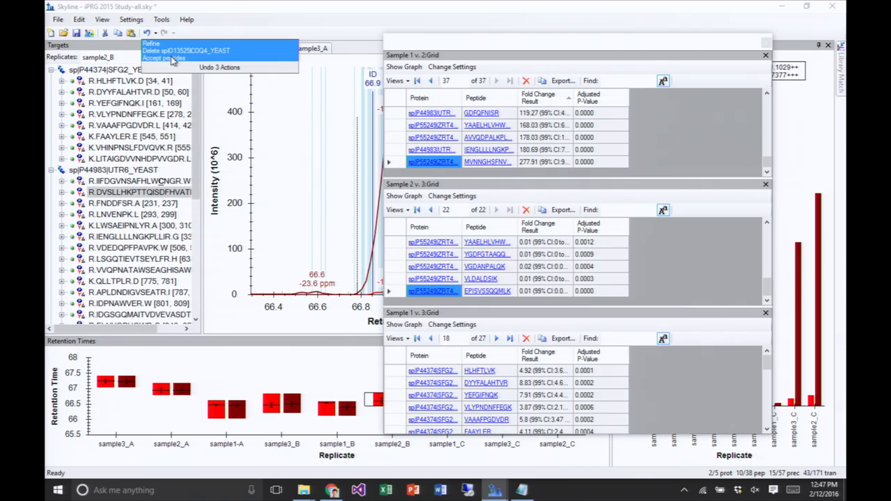
{"action": "left_click", "coordinate": [173, 62]}
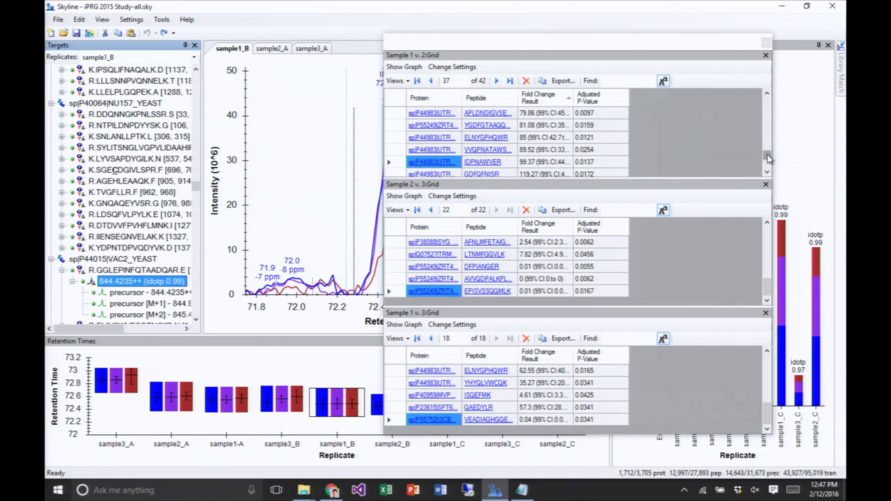
- Examine the fold changes and adjusted p-values in the Sample 1 v. 2 and Sample 2 v. 3 grids for the full document
{"action": "left_click_drag", "start_coordinate": [767, 155], "coordinate": [767, 102]}
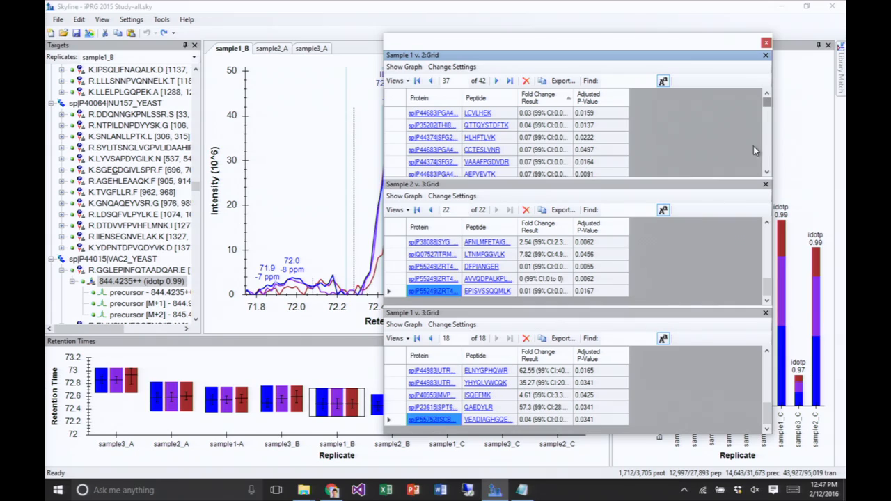
{"action": "left_click_drag", "start_coordinate": [768, 295], "coordinate": [766, 237]}
{"action": "left_click_drag", "start_coordinate": [766, 268], "coordinate": [768, 296]}
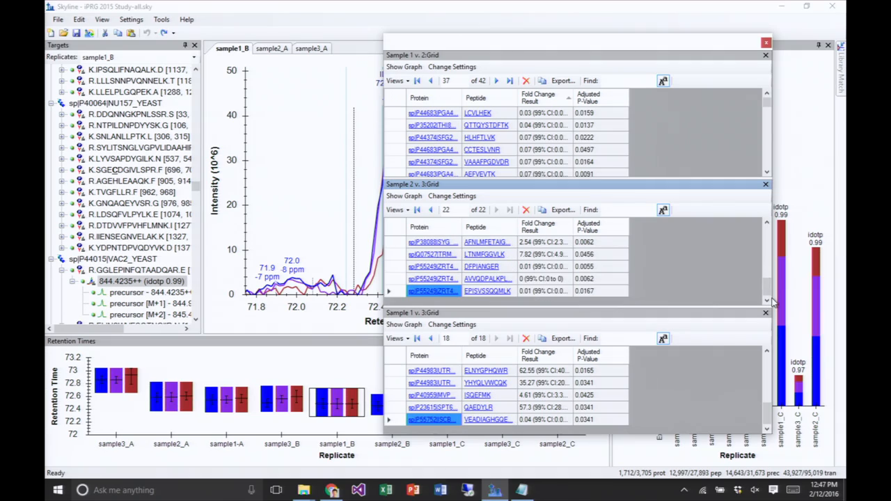